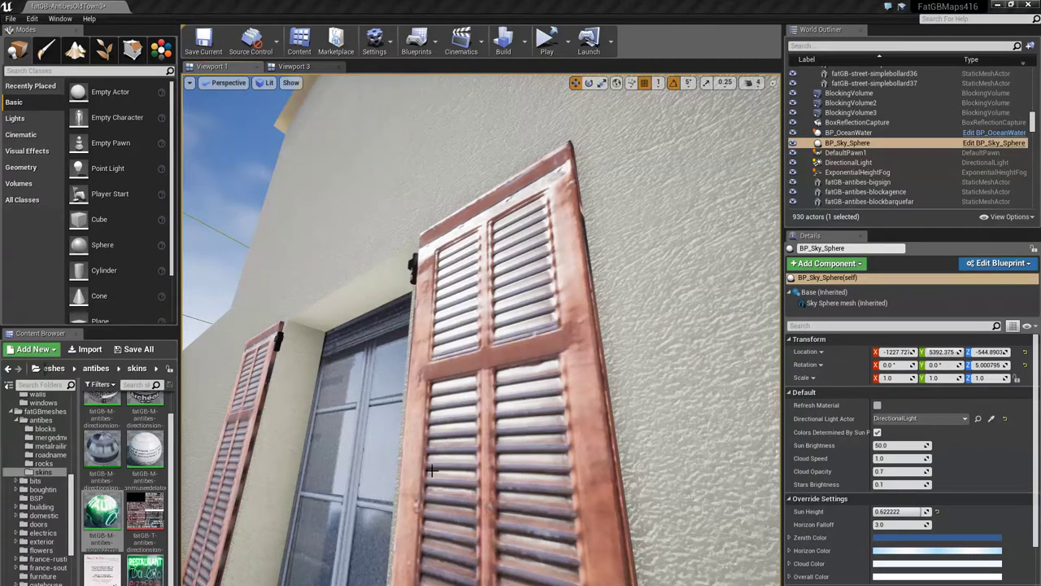
# Step: Select the large building block with the red shutters and inspect its facades and surrounding rooftops
pyautogui.moveTo(633, 483); pyautogui.dragTo(633, 553)
pyautogui.moveTo(481, 330); pyautogui.dragTo(398, 329, button='right')
pyautogui.moveTo(631, 505)
pyautogui.mouseDown(button='right')
pyautogui.moveTo(582, 533)
pyautogui.moveTo(537, 525)
pyautogui.moveTo(631, 504)
pyautogui.mouseUp(button='right')
pyautogui.click(521, 349)
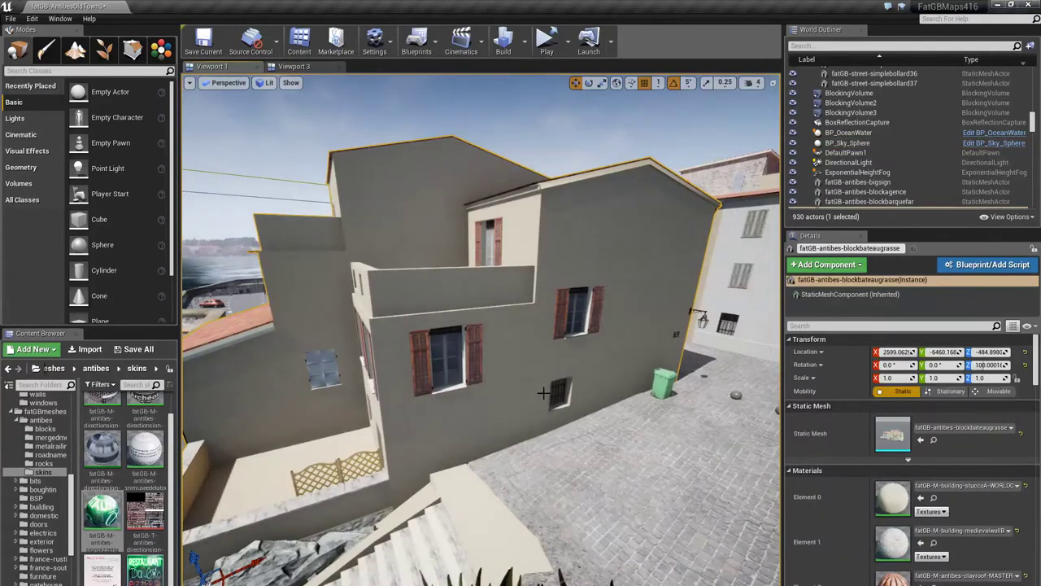
pyautogui.moveTo(521, 350)
pyautogui.mouseDown(button='right')
pyautogui.moveTo(455, 335)
pyautogui.moveTo(541, 339)
pyautogui.moveTo(524, 338)
pyautogui.mouseUp(button='right')
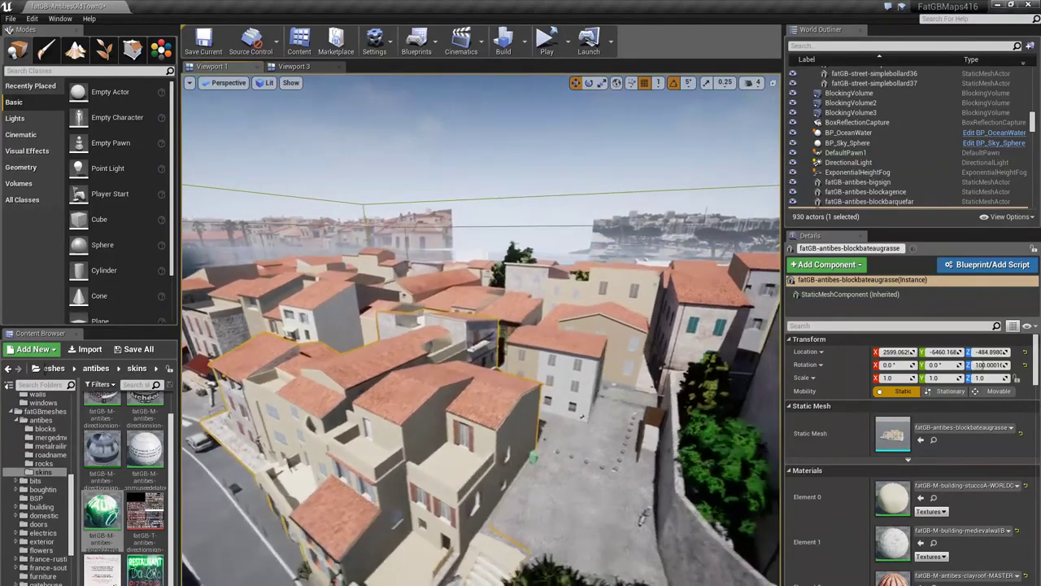
# Step: Select the pink townhouse and the neighbouring yellow one beside the arch, and examine their facades, side wall and roofs
pyautogui.moveTo(642, 516); pyautogui.dragTo(690, 461)
pyautogui.moveTo(771, 537); pyautogui.dragTo(534, 367)
pyautogui.moveTo(461, 394); pyautogui.dragTo(679, 81)
pyautogui.moveTo(553, 457); pyautogui.dragTo(708, 415, button='right')
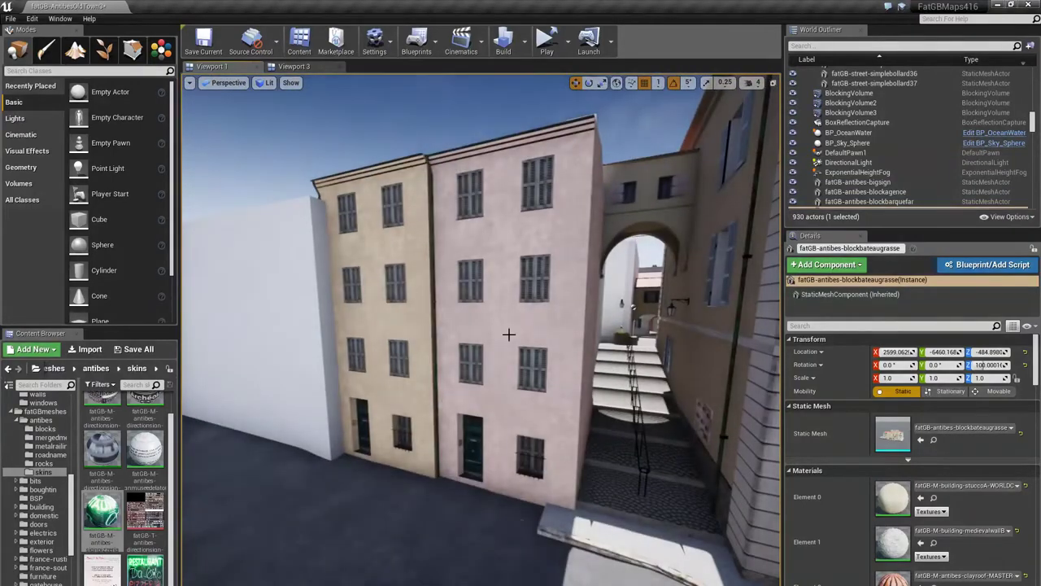
pyautogui.click(508, 334)
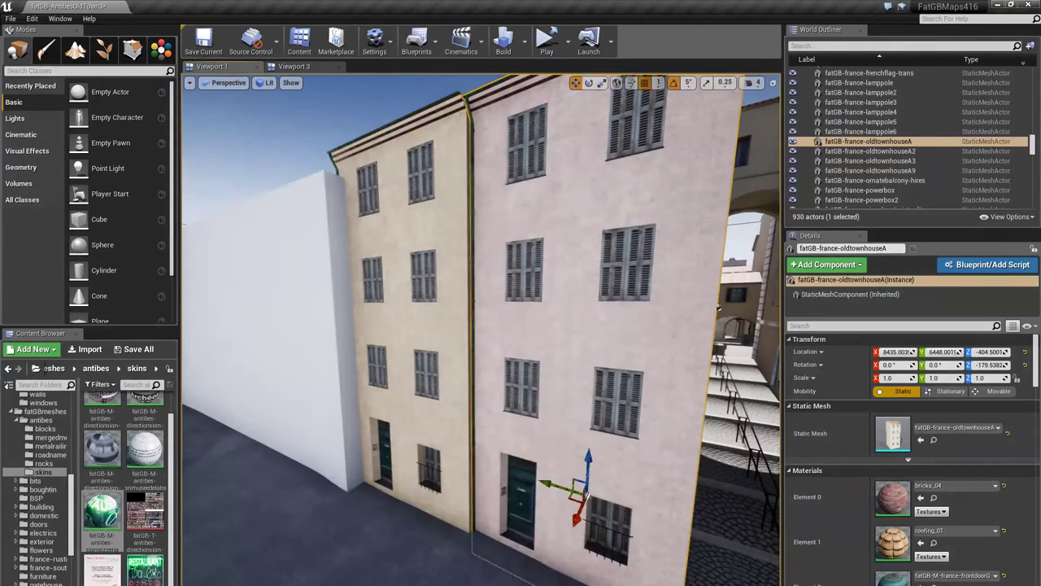
pyautogui.click(495, 448)
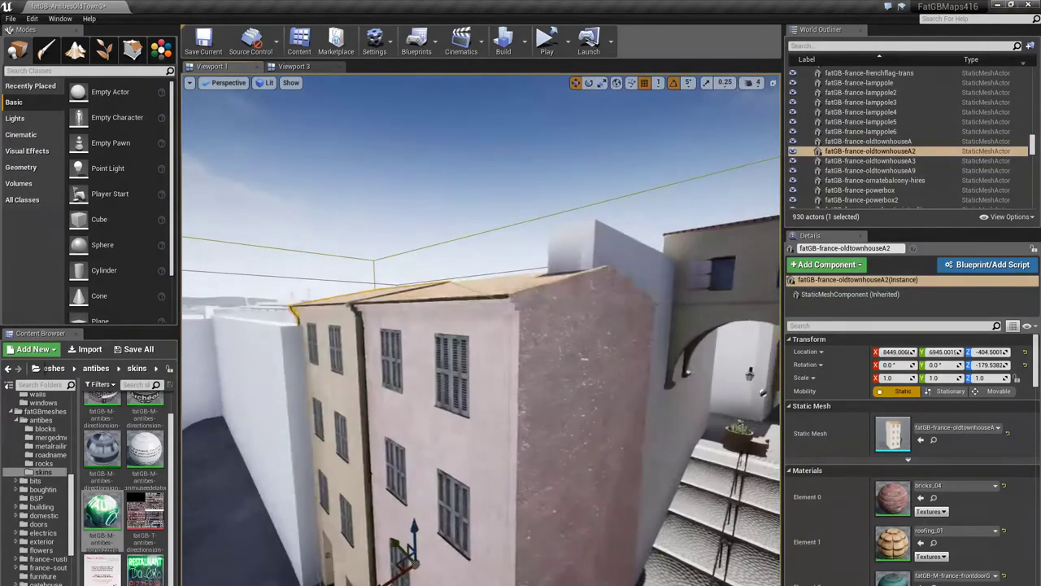
pyautogui.moveTo(494, 448); pyautogui.dragTo(583, 398, button='right')
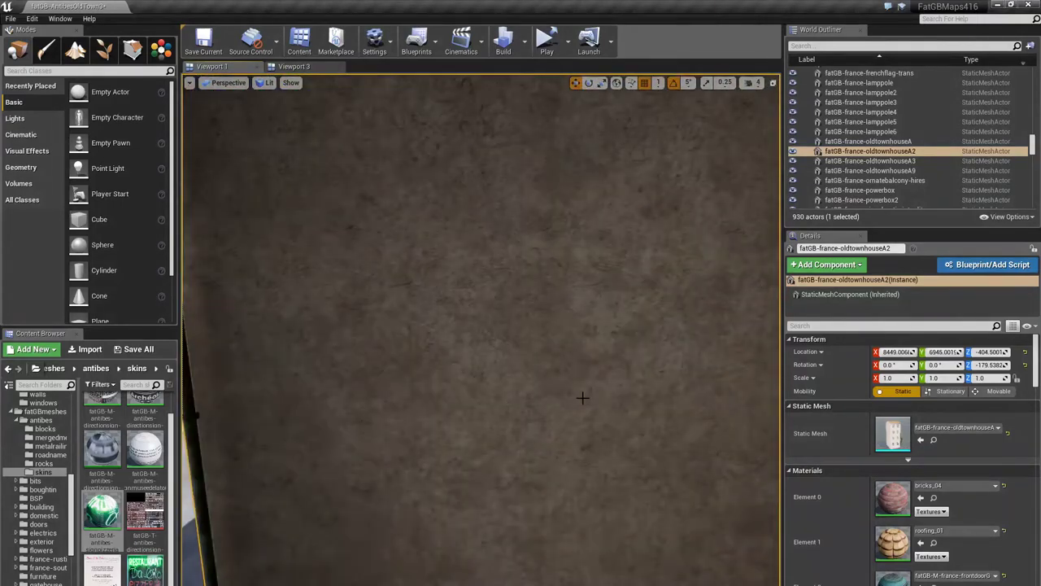
pyautogui.moveTo(457, 377); pyautogui.dragTo(406, 375, button='right')
pyautogui.moveTo(496, 578); pyautogui.dragTo(502, 305, button='right')
pyautogui.moveTo(504, 464); pyautogui.dragTo(602, 464, button='right')
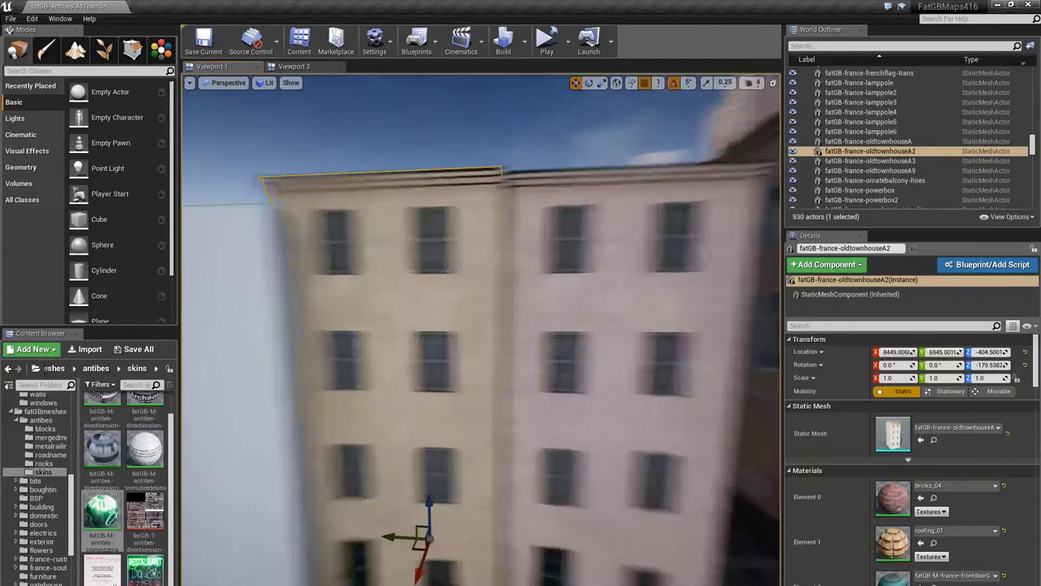
pyautogui.moveTo(481, 329); pyautogui.dragTo(489, 382, button='right')
pyautogui.moveTo(481, 330); pyautogui.dragTo(491, 343, button='right')
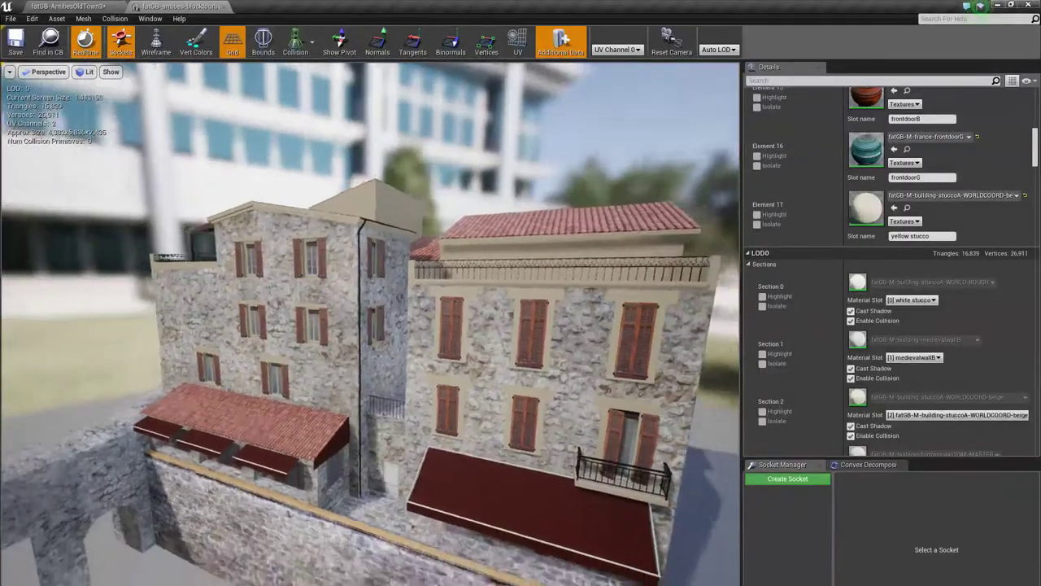
# Step: Examine the stone building block from several sides in the mesh editor and return to the level
pyautogui.moveTo(370, 325); pyautogui.dragTo(301, 301)
pyautogui.moveTo(370, 325); pyautogui.dragTo(494, 313, button='right')
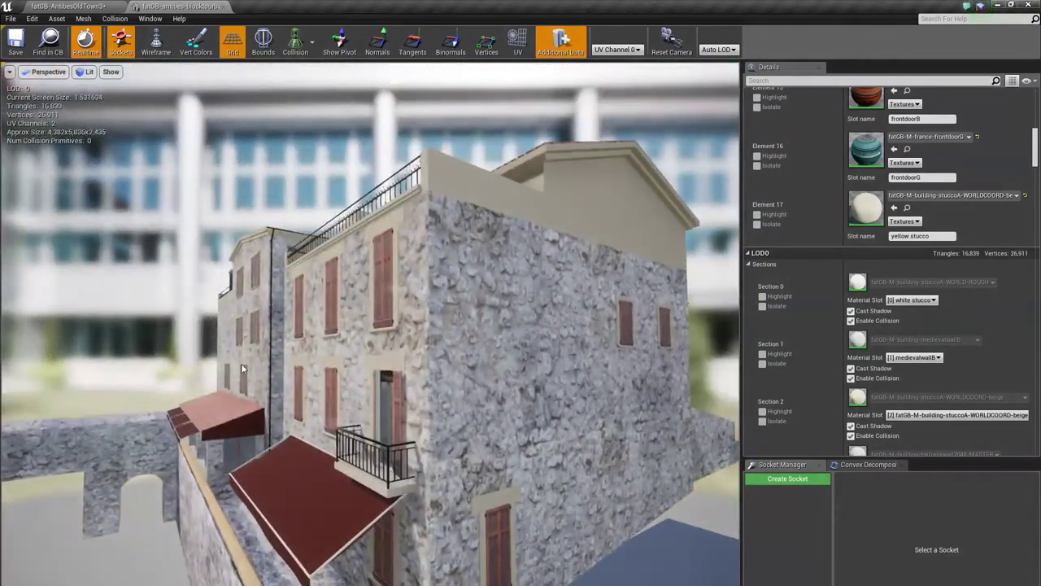
pyautogui.click(224, 7)
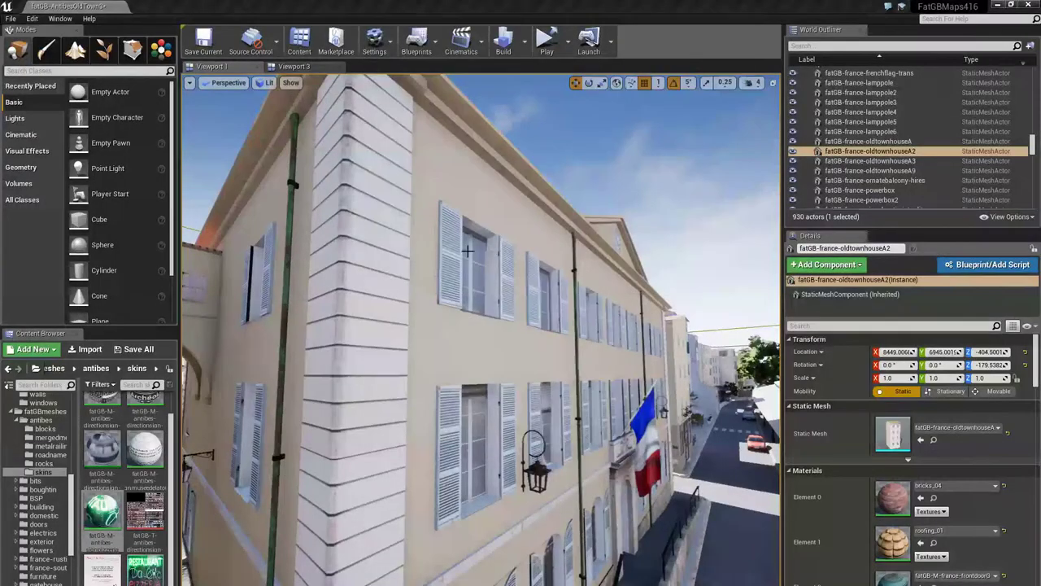
# Step: Pick out the Picasso museum, the clock tower and the cathedral roof meshes on the town skyline
pyautogui.moveTo(430, 311); pyautogui.dragTo(506, 357, button='right')
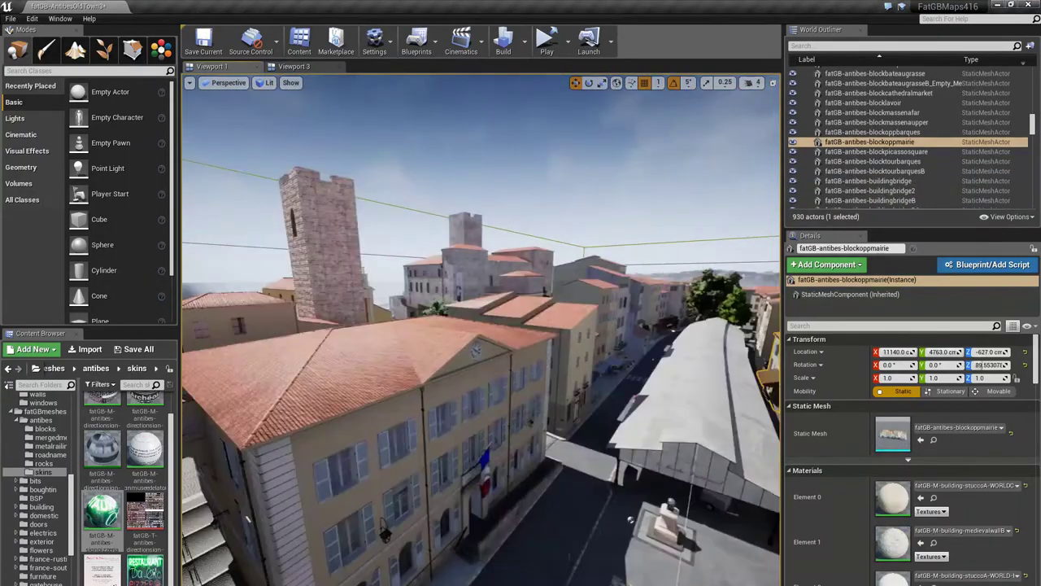
pyautogui.click(554, 325)
pyautogui.click(562, 321)
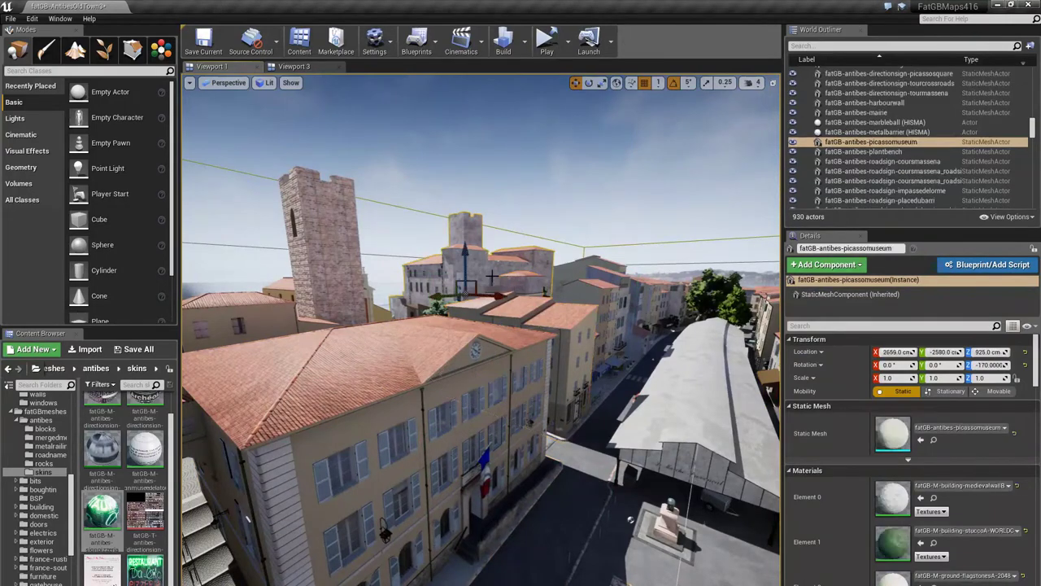
pyautogui.moveTo(562, 321); pyautogui.dragTo(562, 321, button='right')
pyautogui.click(643, 252)
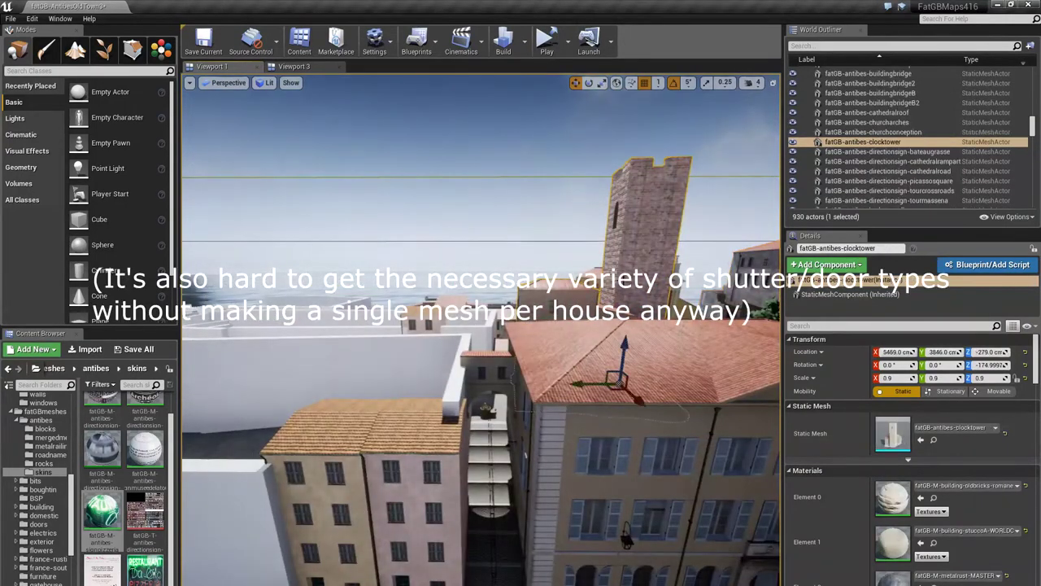
pyautogui.click(572, 284)
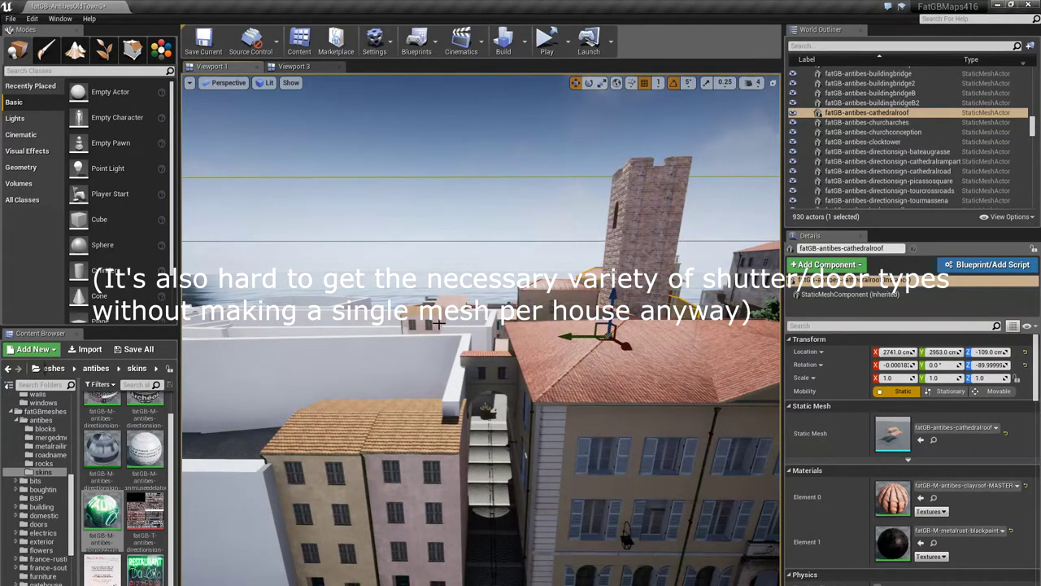
# Step: Select the building block with the pharmacy on its corner and inspect its facades
pyautogui.moveTo(494, 321); pyautogui.dragTo(551, 319, button='right')
pyautogui.click(511, 285)
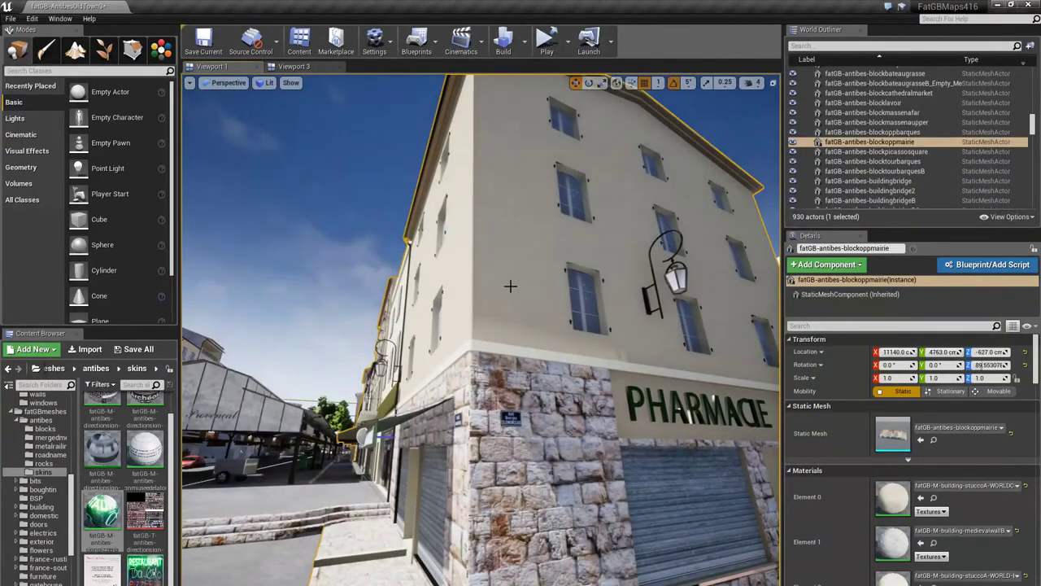
pyautogui.moveTo(511, 286); pyautogui.dragTo(507, 285, button='right')
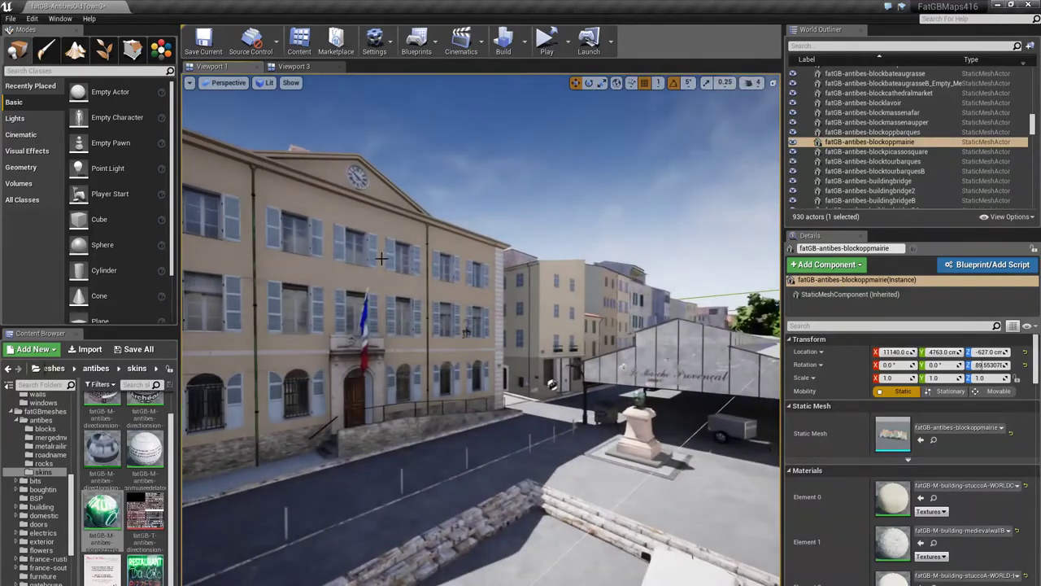
# Step: Select the town hall with its grouped wall lamps, and the statue in front of the Provençal market hall
pyautogui.click(412, 347)
pyautogui.moveTo(412, 346); pyautogui.dragTo(411, 346, button='right')
pyautogui.press('w')
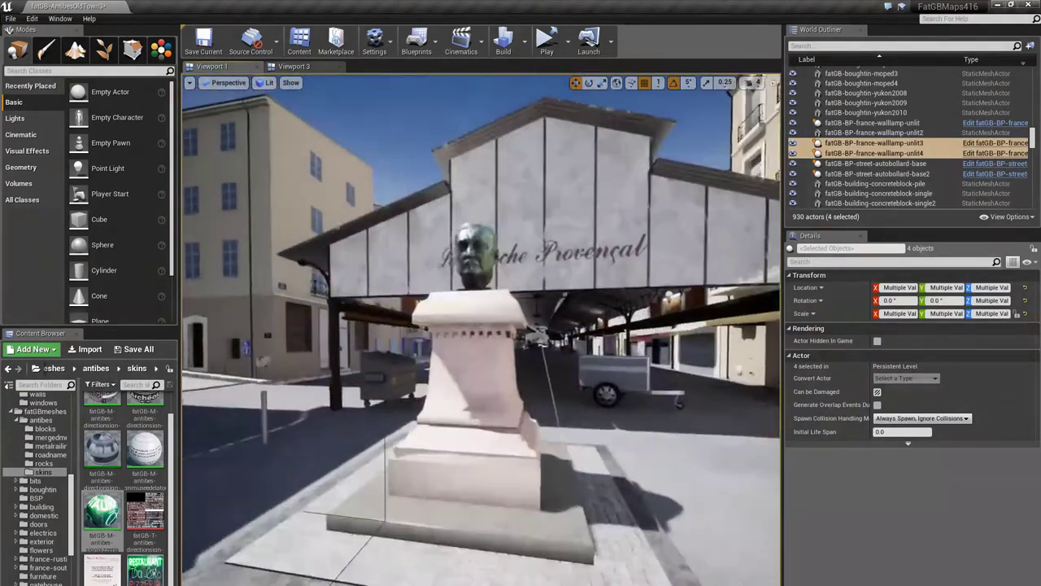
pyautogui.click(451, 470)
pyautogui.moveTo(451, 469); pyautogui.dragTo(449, 476, button='right')
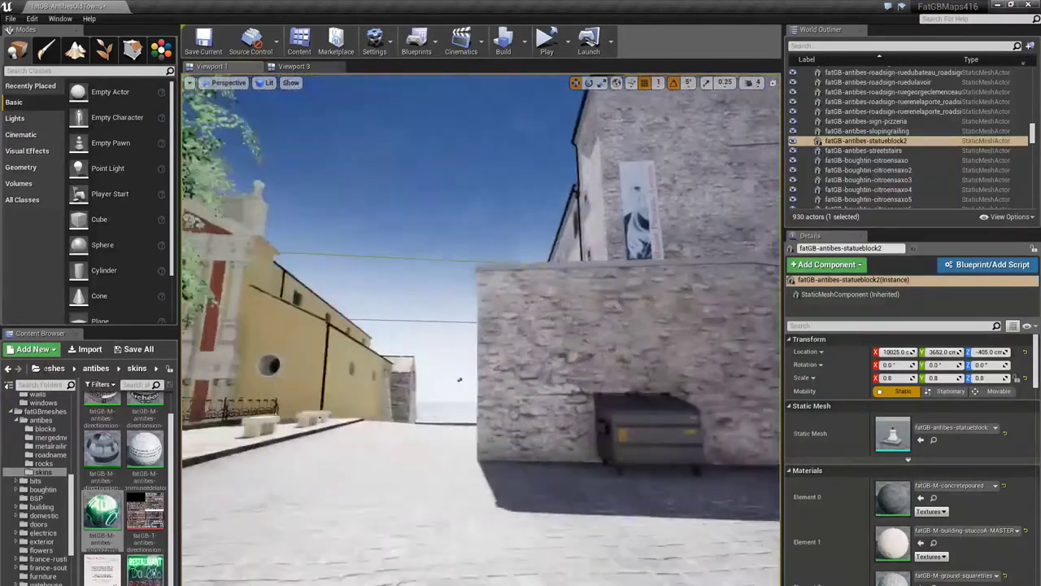
# Step: Select the grey dumpster standing against the stone wall and view it up close
pyautogui.moveTo(545, 491); pyautogui.dragTo(536, 468, button='right')
pyautogui.click(537, 467)
pyautogui.scroll(-10, 57, 555)
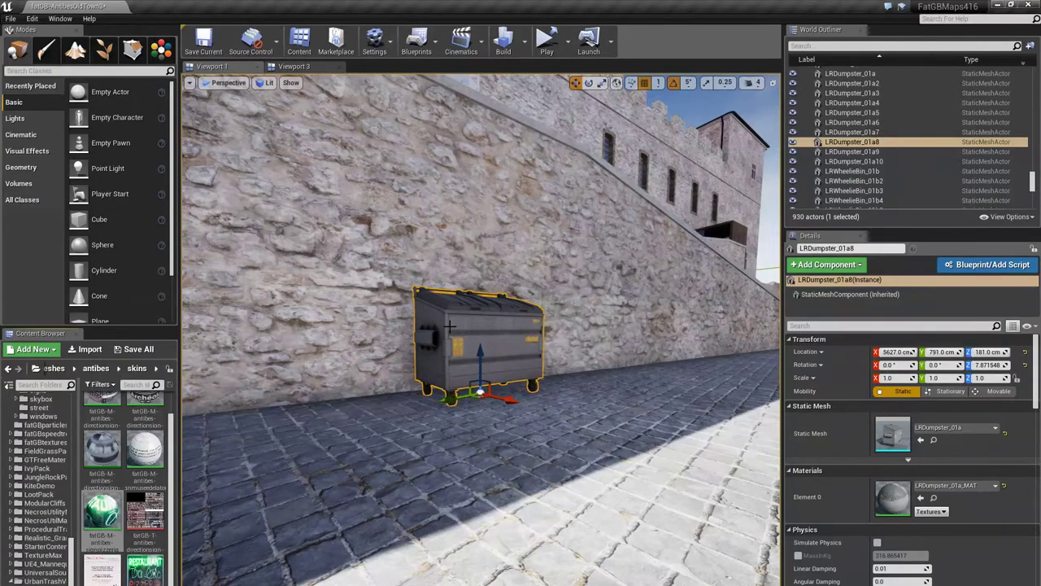
# Step: Select the front green wheelie bin in the cobbled street and inspect both bins from the other side
pyautogui.moveTo(480, 342); pyautogui.dragTo(504, 341, button='right')
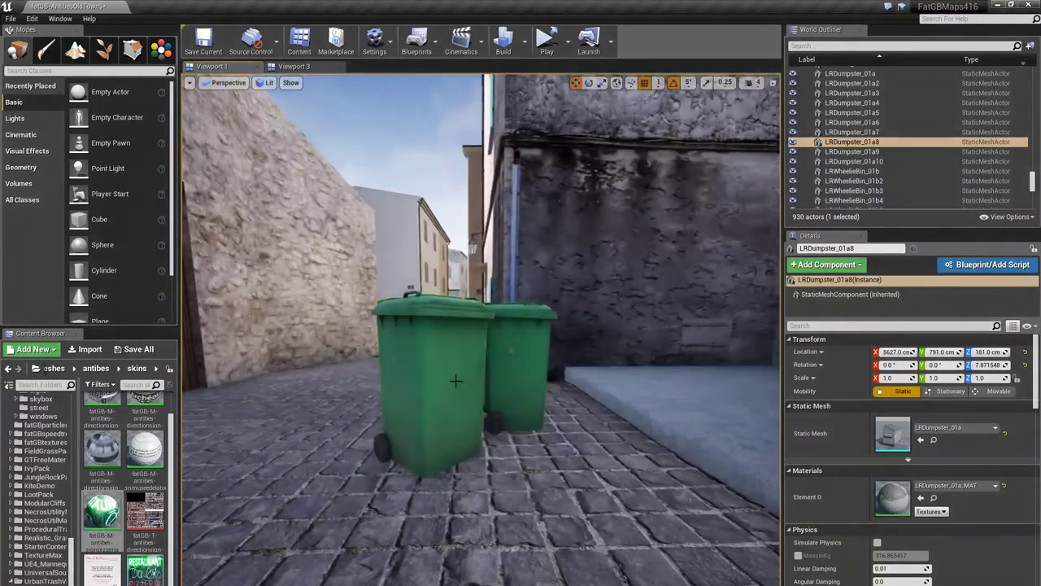
pyautogui.click(456, 381)
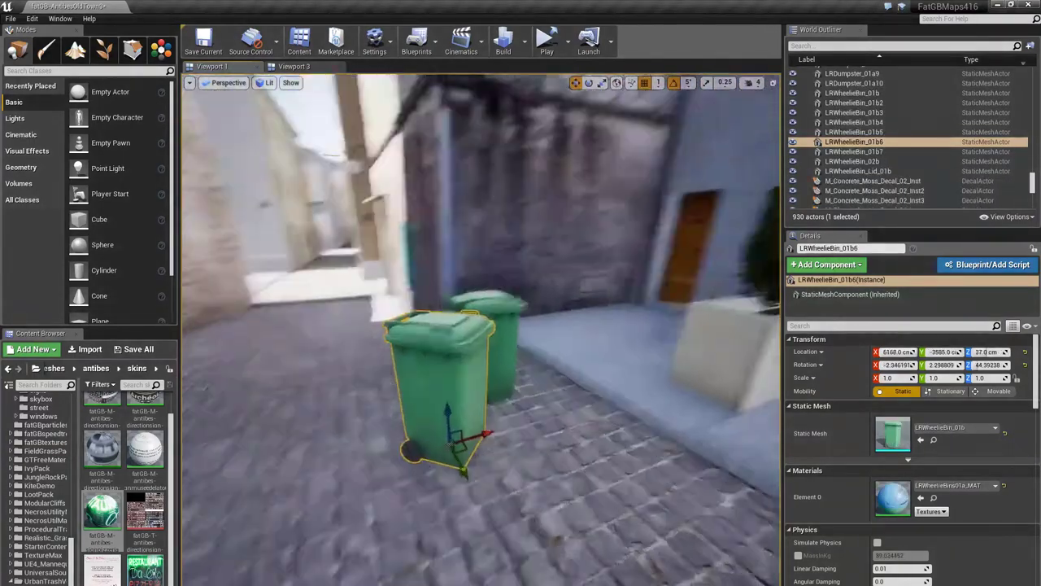
pyautogui.moveTo(455, 380); pyautogui.dragTo(406, 379, button='right')
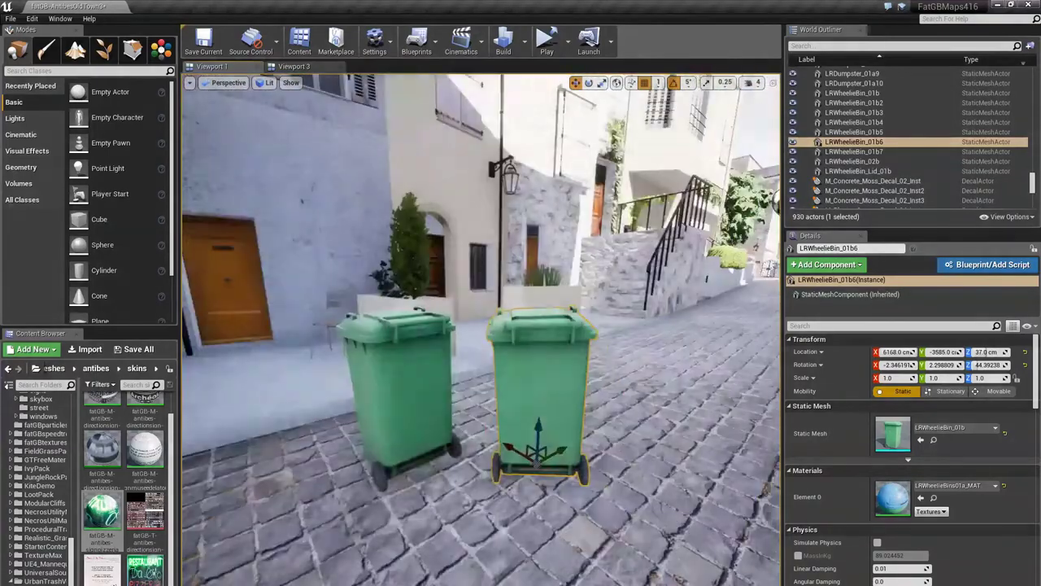
# Step: Find the white minivan parked on the church square and select it
pyautogui.moveTo(482, 329); pyautogui.dragTo(489, 318, button='right')
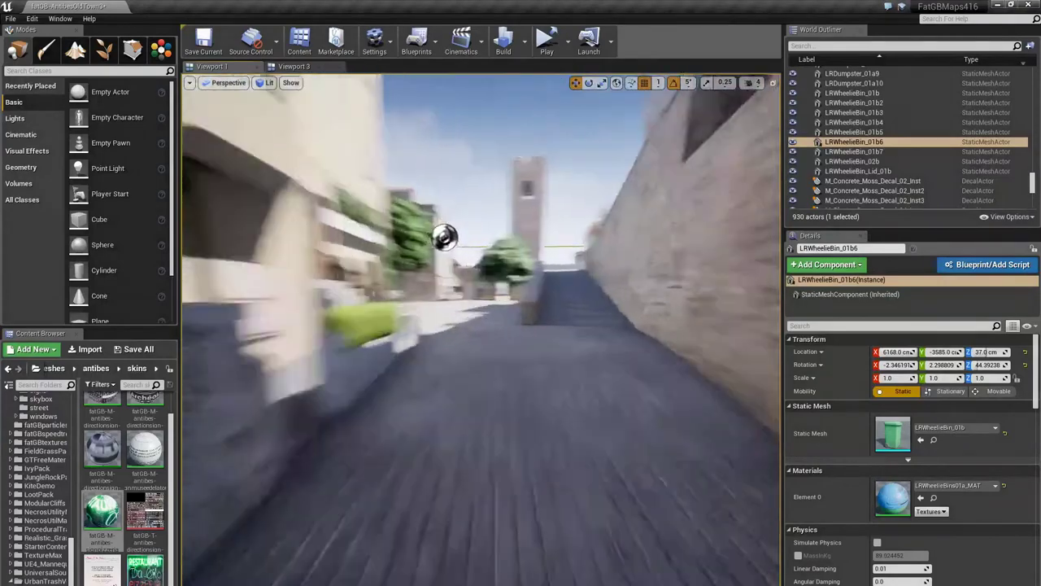
pyautogui.moveTo(444, 236); pyautogui.dragTo(460, 143, button='right')
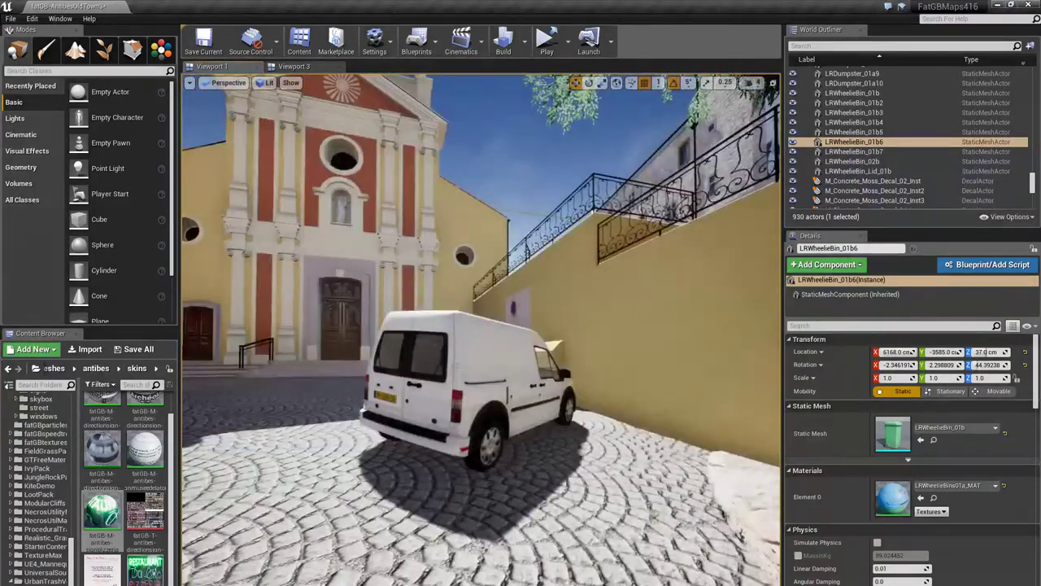
pyautogui.moveTo(481, 329); pyautogui.dragTo(447, 325, button='right')
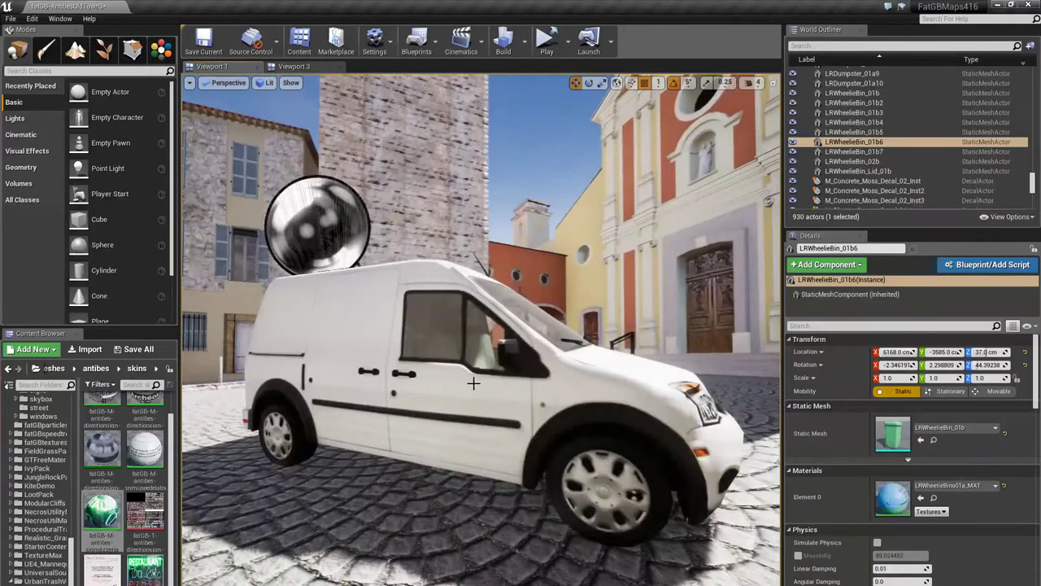
pyautogui.click(473, 383)
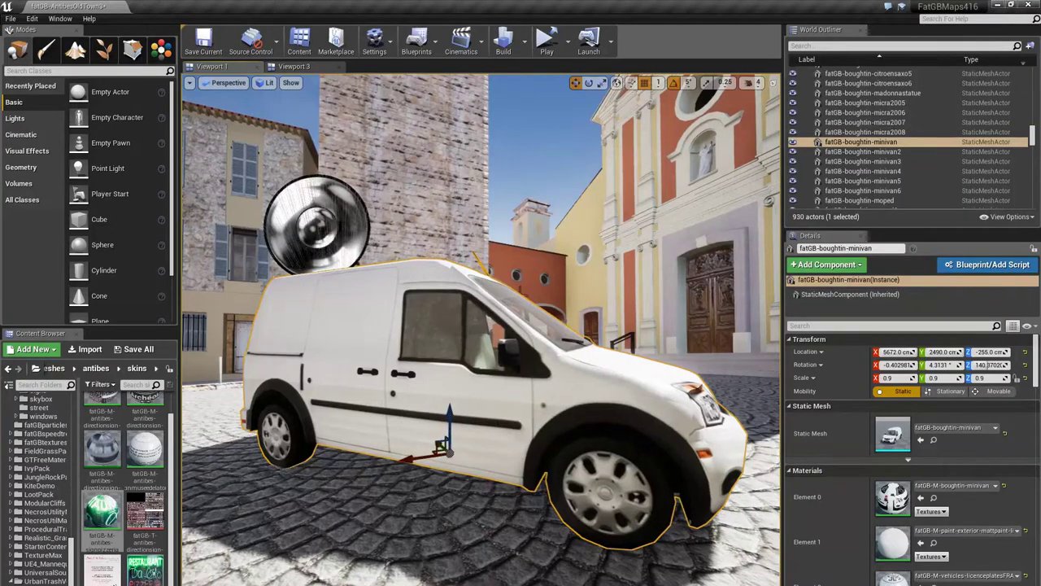
# Step: Examine the white minivan from its side, rear and front, including the licence plates
pyautogui.moveTo(480, 329); pyautogui.dragTo(407, 329, button='right')
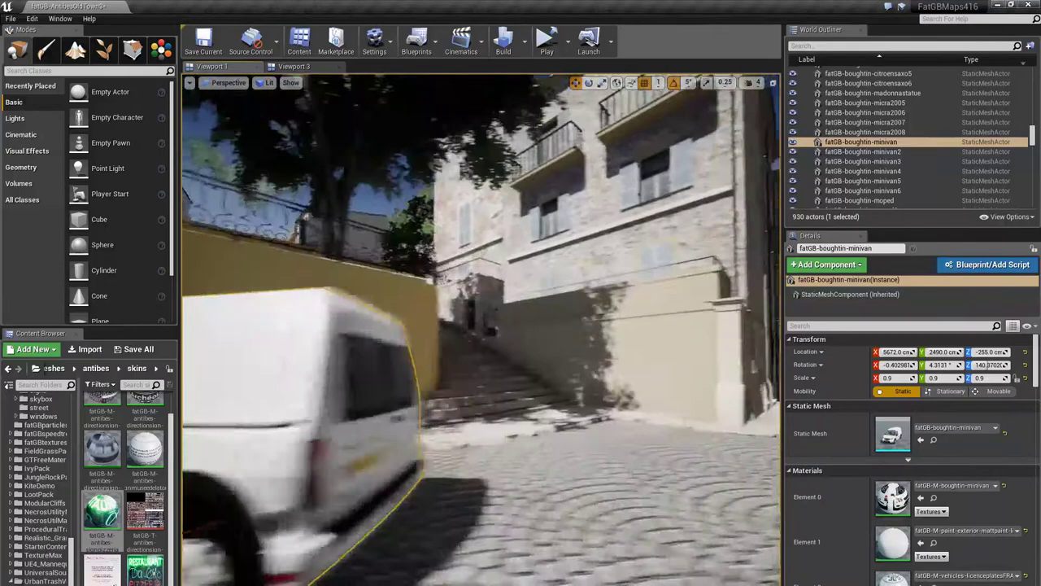
pyautogui.moveTo(480, 329)
pyautogui.mouseDown(button='right')
pyautogui.moveTo(313, 323)
pyautogui.moveTo(643, 329)
pyautogui.moveTo(435, 328)
pyautogui.moveTo(480, 329)
pyautogui.mouseUp(button='right')
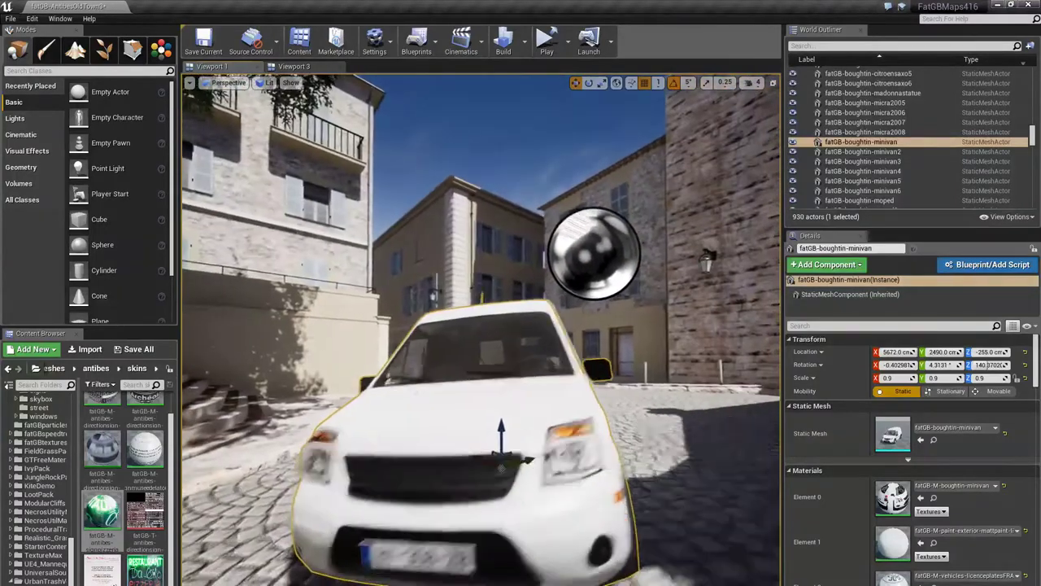
pyautogui.moveTo(183, 326); pyautogui.dragTo(183, 325, button='right')
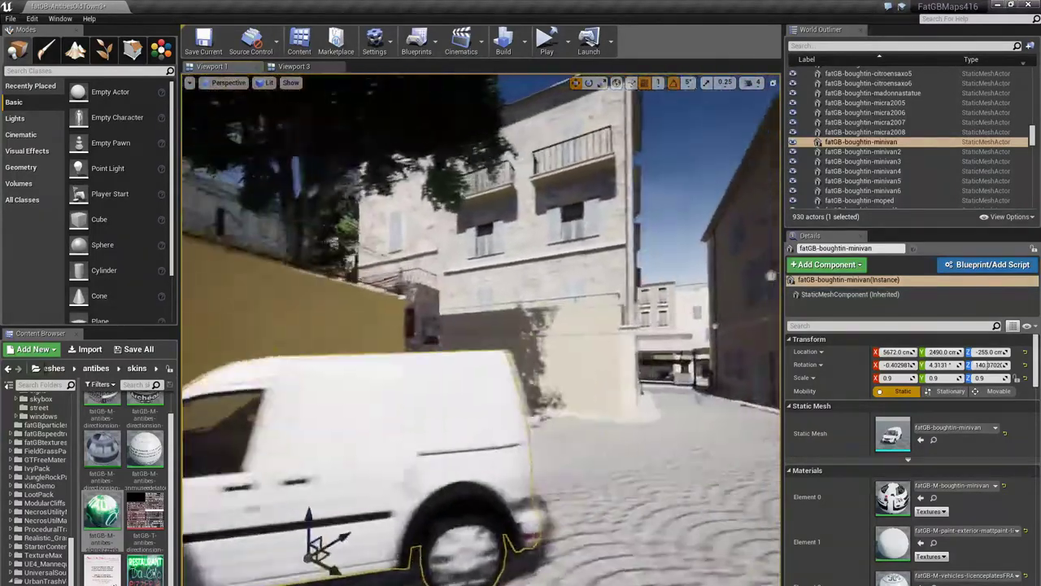
pyautogui.moveTo(480, 330); pyautogui.dragTo(350, 329, button='right')
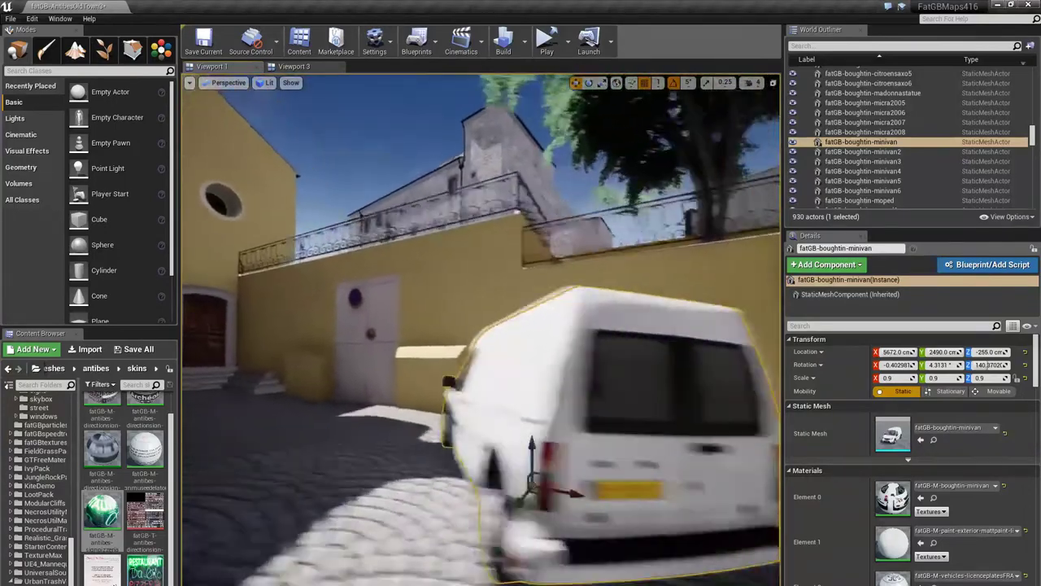
pyautogui.moveTo(183, 325); pyautogui.dragTo(183, 326, button='right')
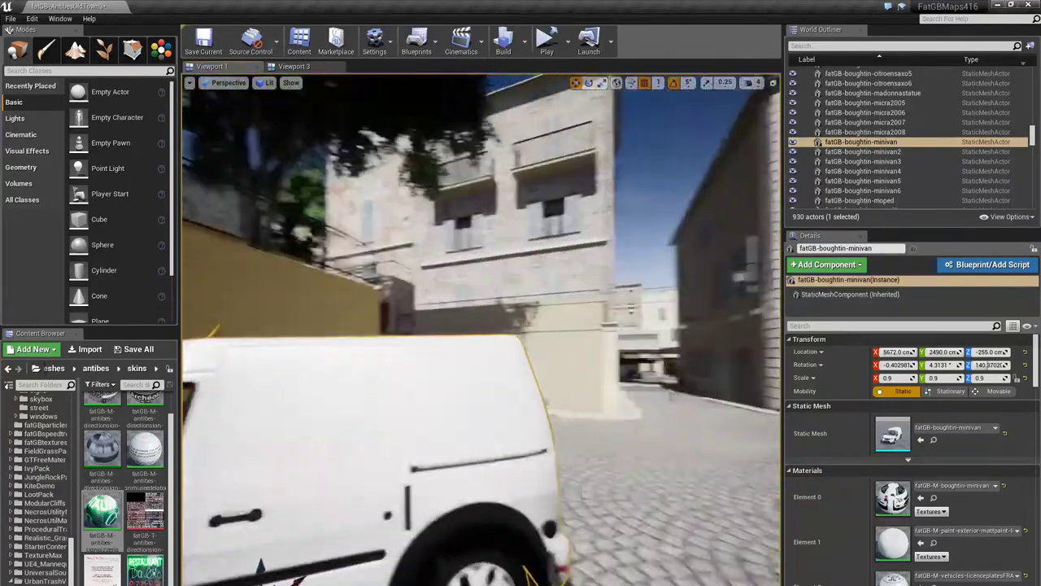
pyautogui.moveTo(480, 329); pyautogui.dragTo(506, 329, button='right')
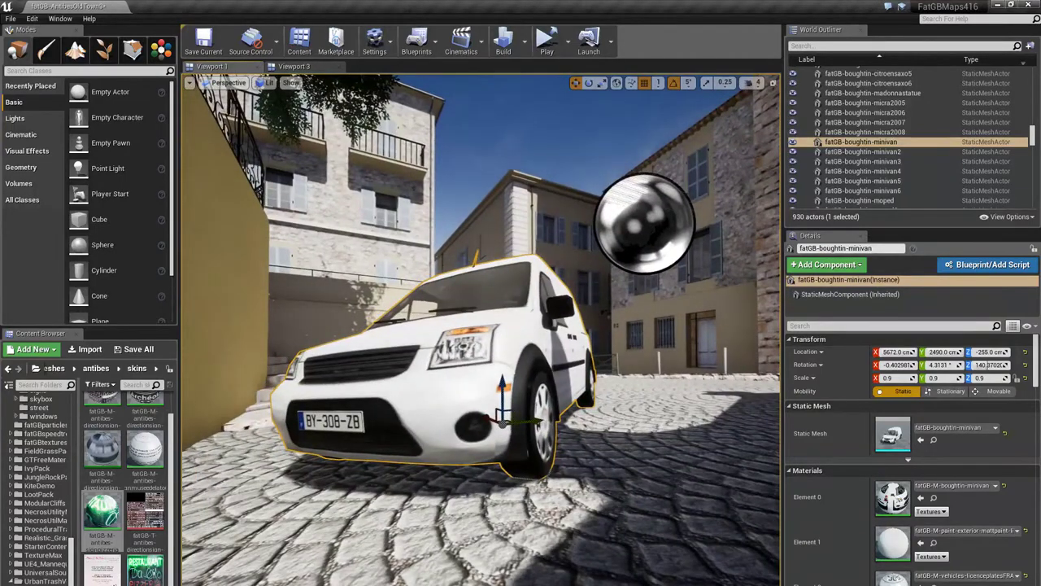
# Step: Try moving the white minivan along the X axis to 5763 cm, and undo the move
pyautogui.moveTo(417, 439); pyautogui.dragTo(470, 447, button='right')
pyautogui.moveTo(452, 472); pyautogui.dragTo(455, 478)
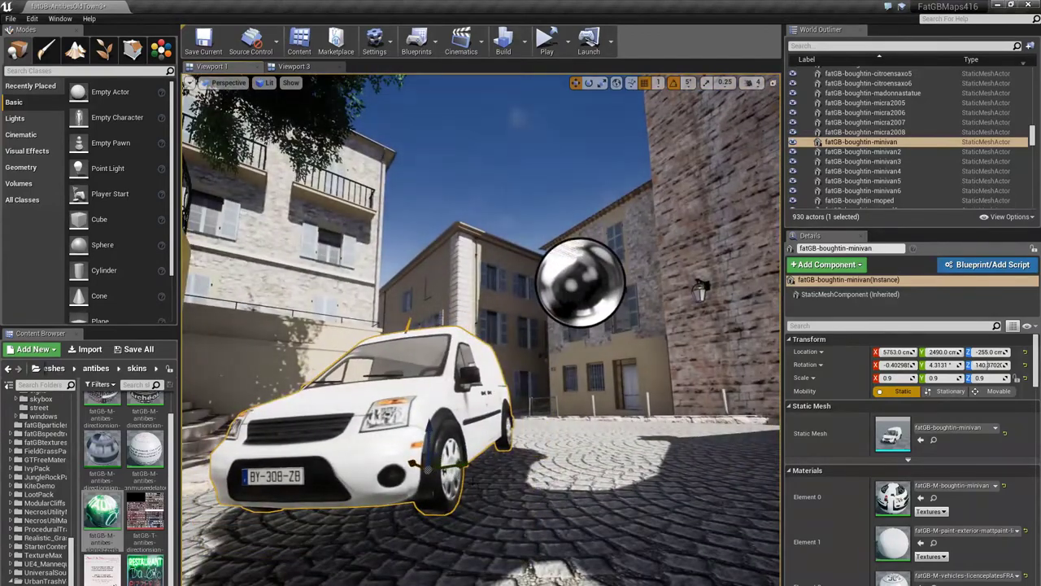
pyautogui.hotkey('ctrl', 'z')
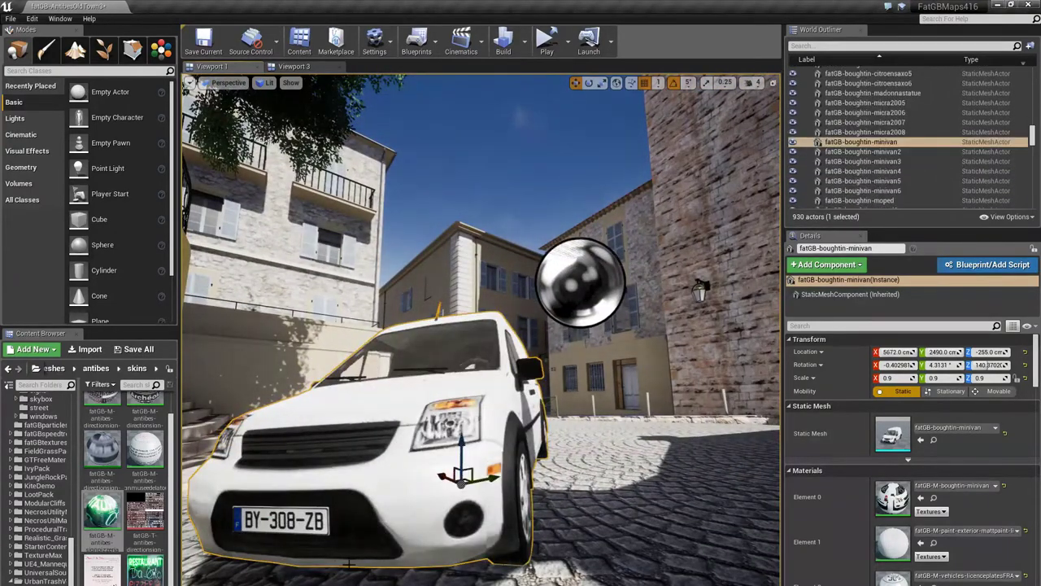
# Step: Inspect the back of the white minivan with its rear licence plate and lights
pyautogui.moveTo(455, 478); pyautogui.dragTo(456, 478, button='right')
pyautogui.moveTo(496, 439); pyautogui.dragTo(496, 439, button='right')
pyautogui.moveTo(428, 447); pyautogui.dragTo(428, 447, button='right')
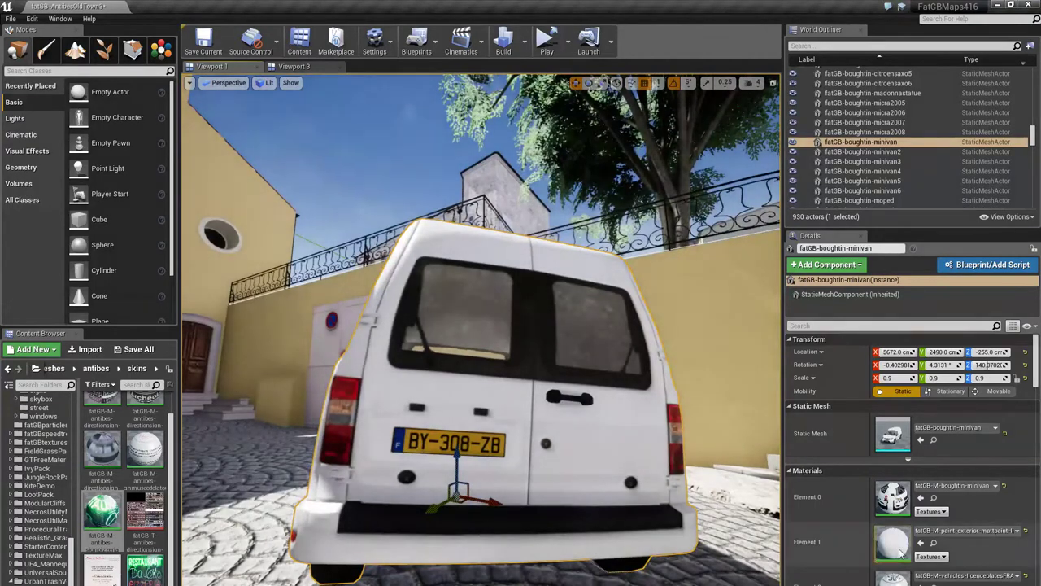
# Step: Try a different yellow French licence plate material on the white minivan's Element 3 slot, and undo the swap
pyautogui.scroll(-2, 933, 561)
pyautogui.click(933, 565)
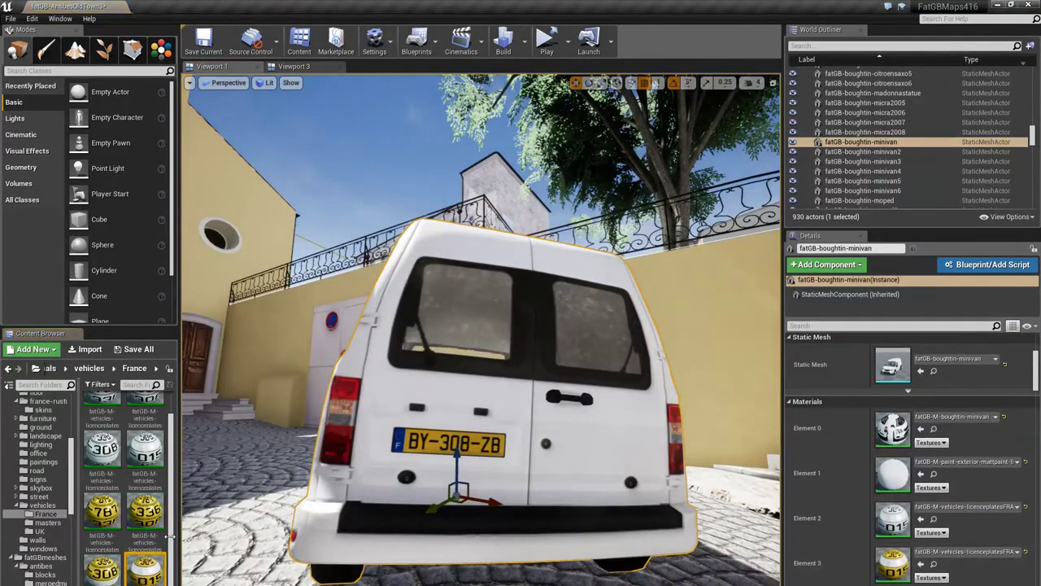
pyautogui.click(921, 564)
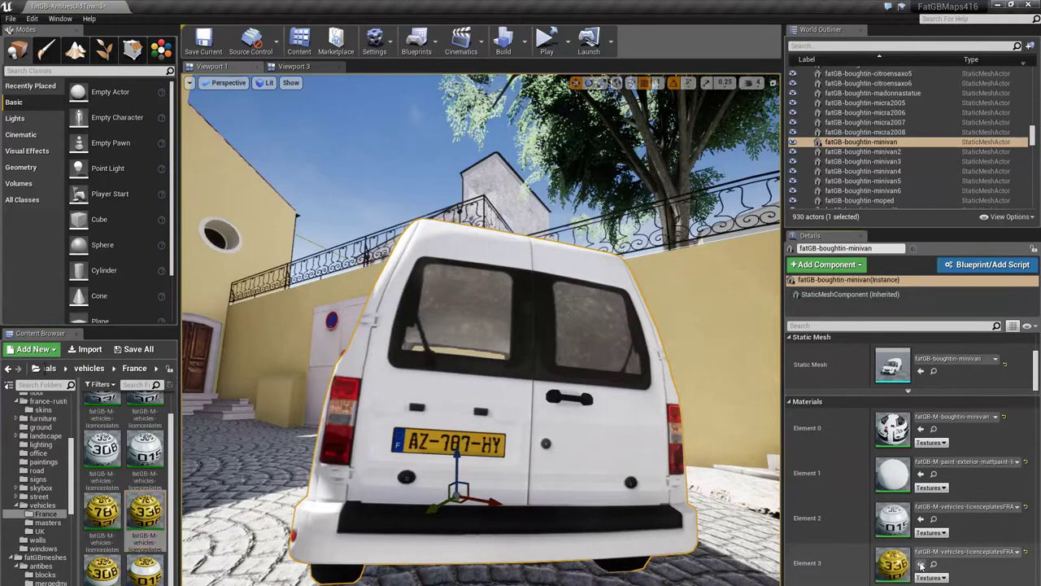
pyautogui.click(935, 566)
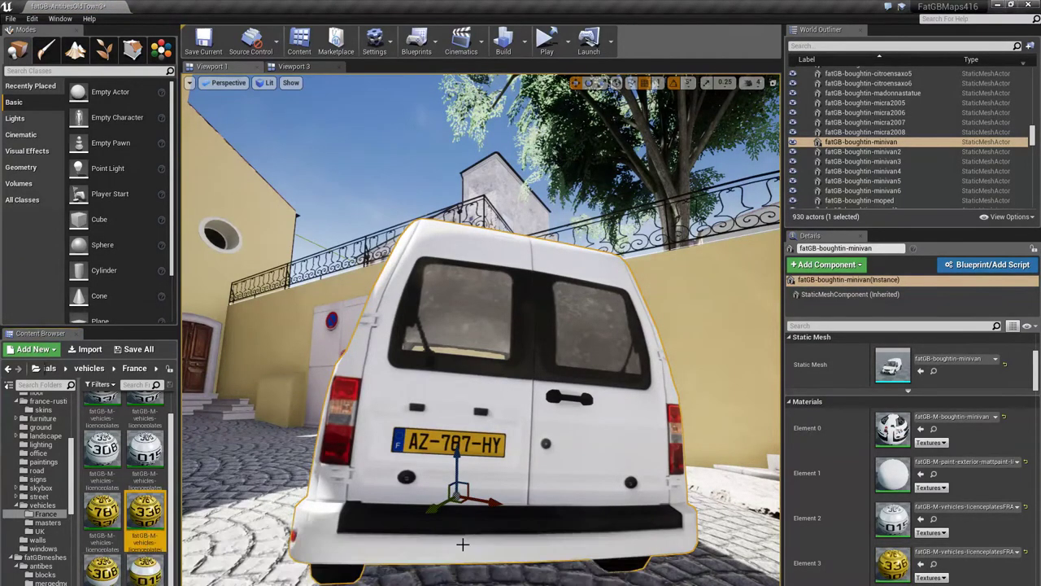
pyautogui.hotkey('ctrl', 'z')
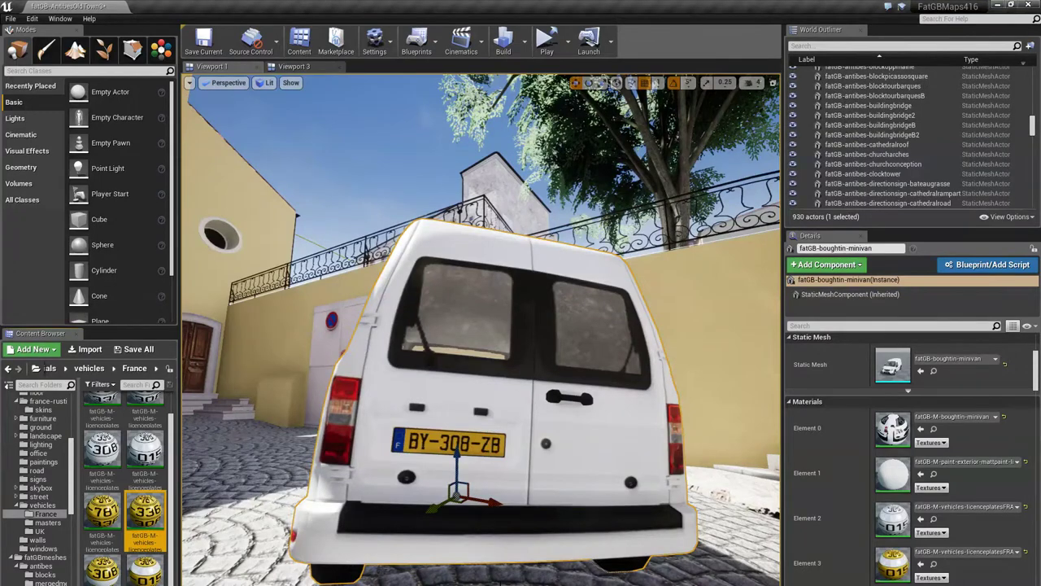
# Step: Explore the streets off the church square, selecting the simple bollard and the clock tower building beside the Rue Chessel sign
pyautogui.moveTo(481, 329); pyautogui.dragTo(374, 325, button='right')
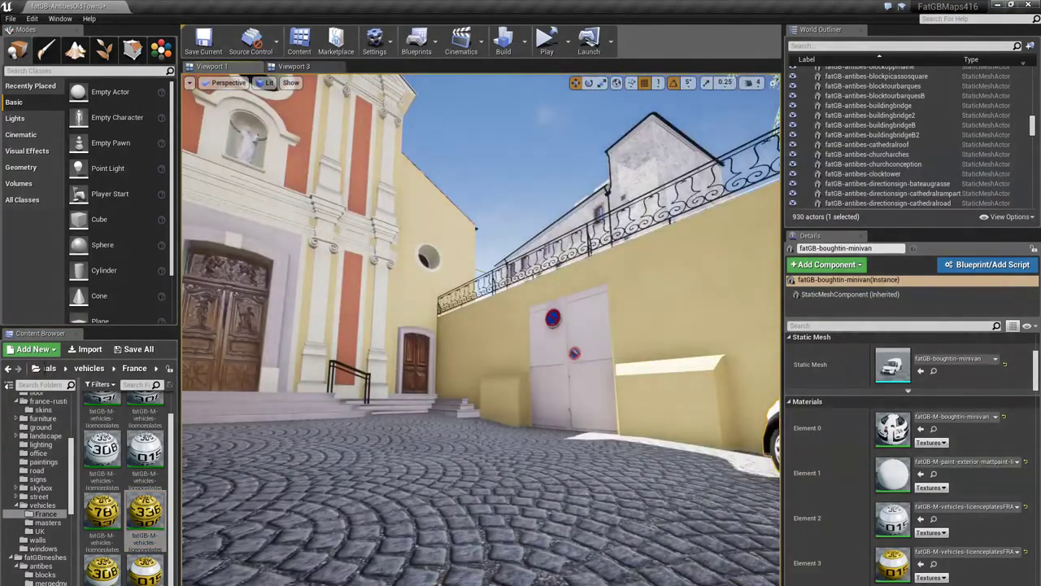
pyautogui.moveTo(482, 329); pyautogui.dragTo(618, 325, button='right')
pyautogui.click(686, 490)
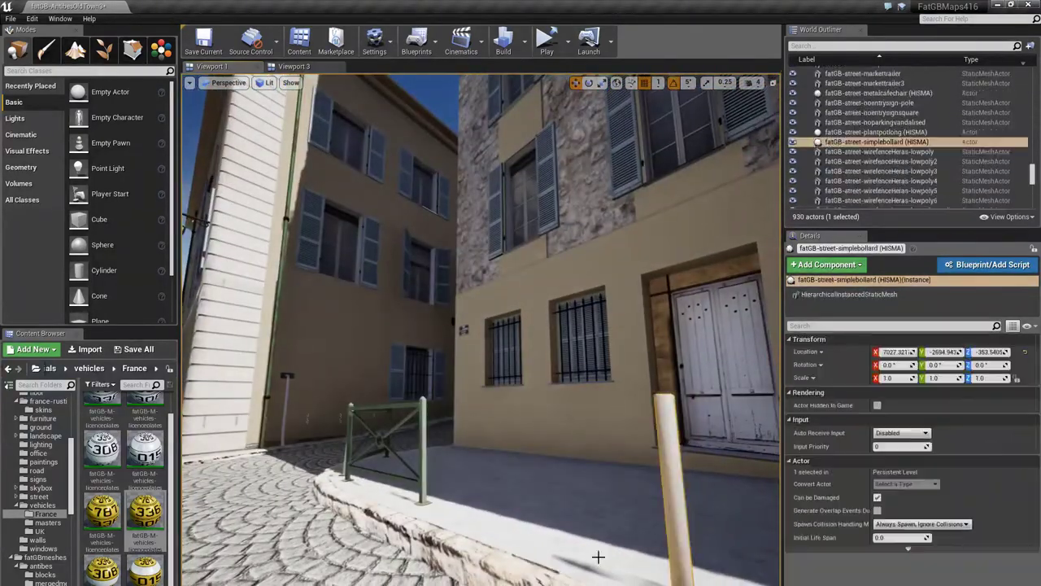
pyautogui.moveTo(565, 502); pyautogui.dragTo(660, 496, button='right')
pyautogui.click(564, 501)
pyautogui.click(559, 357)
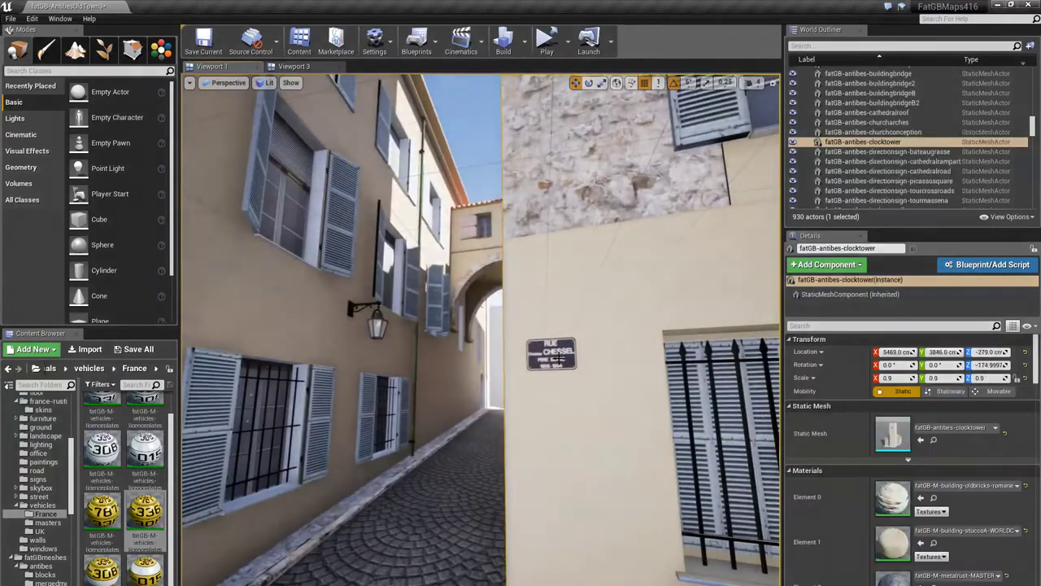
# Step: Look into the arched alley beside the Rue Chessel sign and select the lantern-style wall lamp
pyautogui.moveTo(497, 405); pyautogui.dragTo(422, 309, button='right')
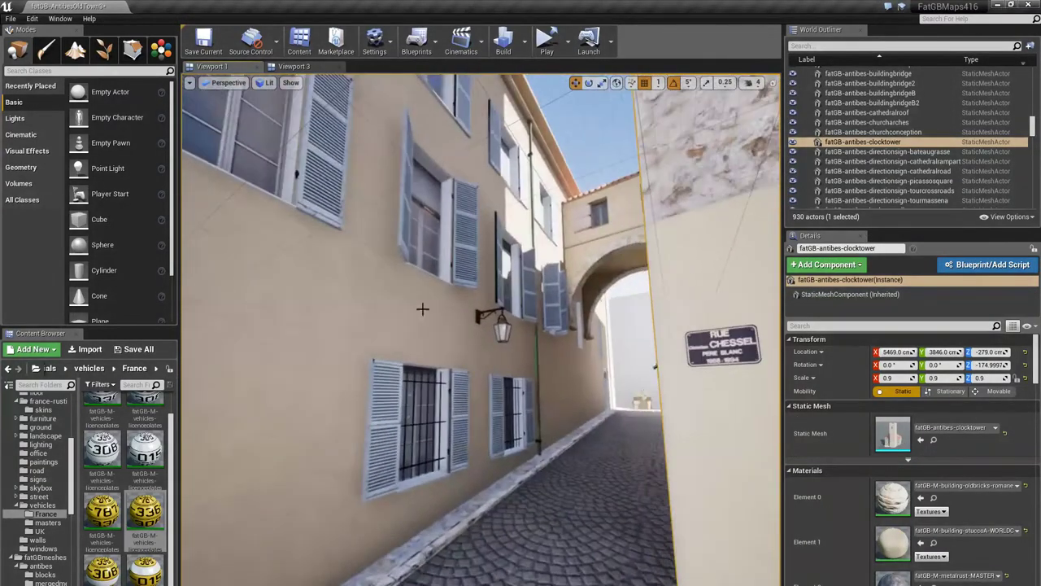
pyautogui.click(497, 323)
pyautogui.moveTo(498, 323); pyautogui.dragTo(665, 339, button='right')
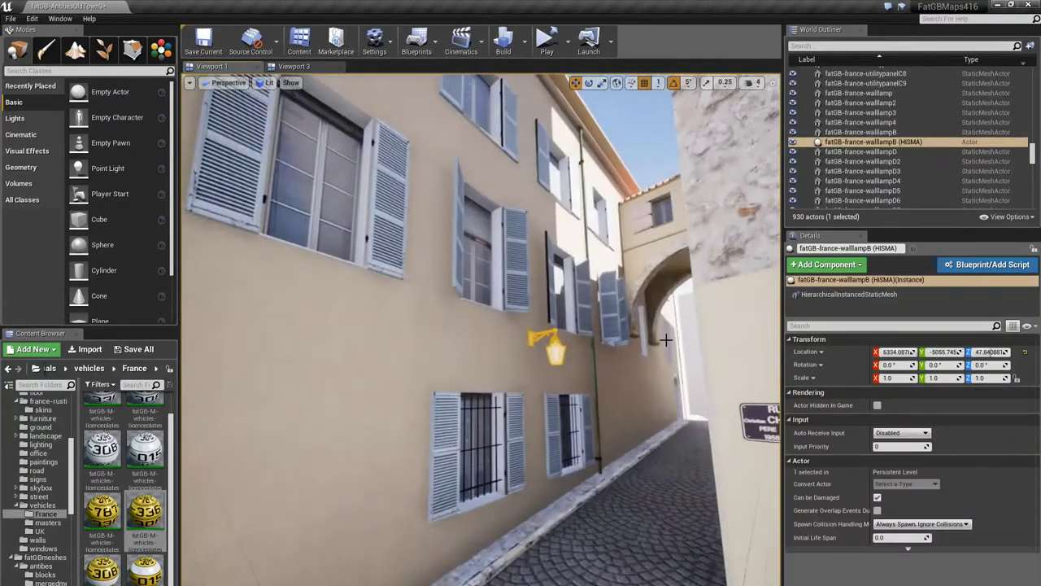
# Step: Find the yellow-topped automatic bollard in the cobbled street, focus on it and inspect it with its base plate
pyautogui.click(654, 158)
pyautogui.moveTo(653, 158); pyautogui.dragTo(402, 183, button='right')
pyautogui.moveTo(574, 170); pyautogui.dragTo(553, 274, button='right')
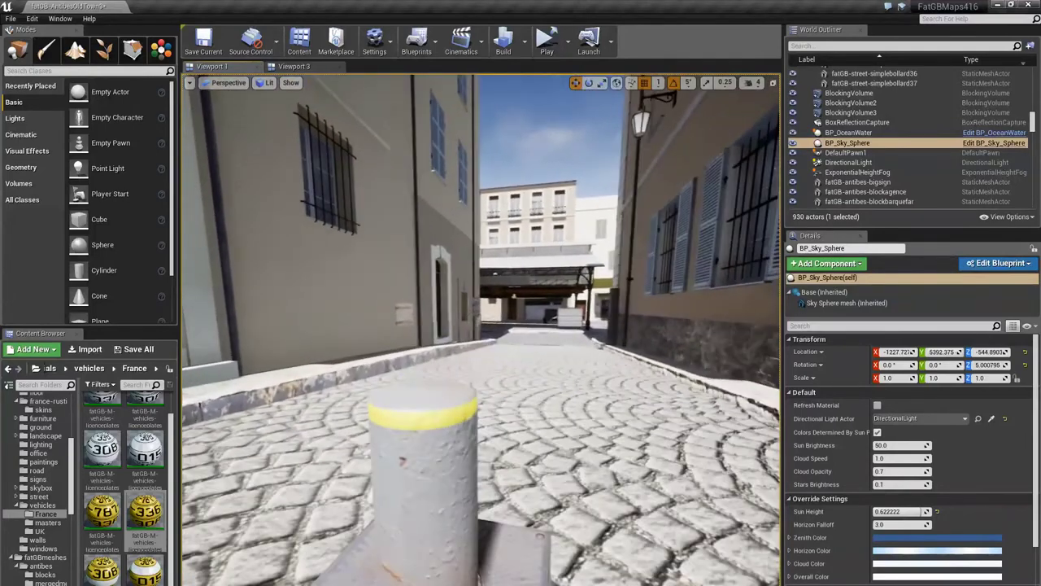
pyautogui.click(436, 468)
pyautogui.press('f')
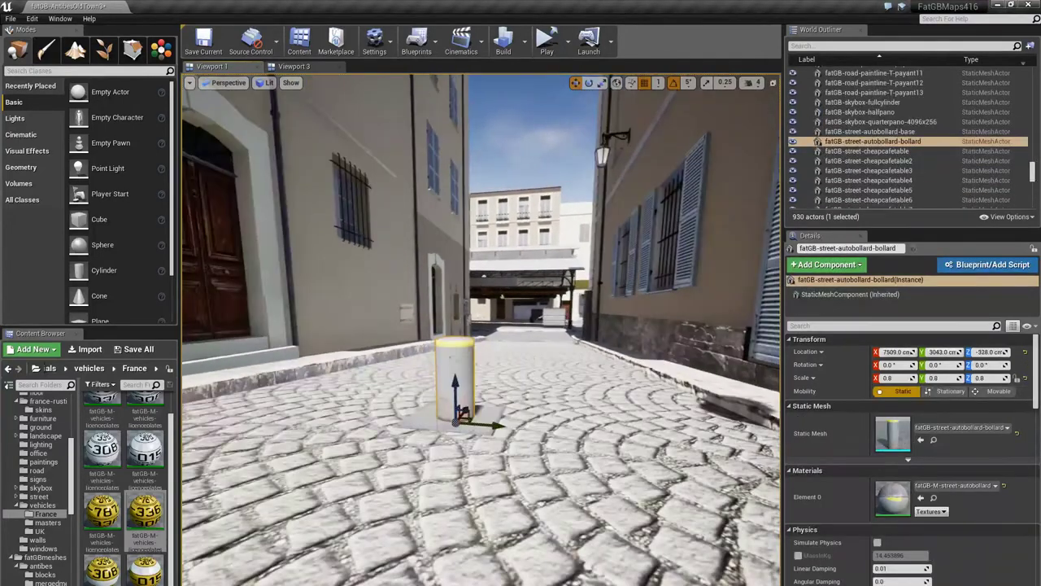
pyautogui.click(576, 223)
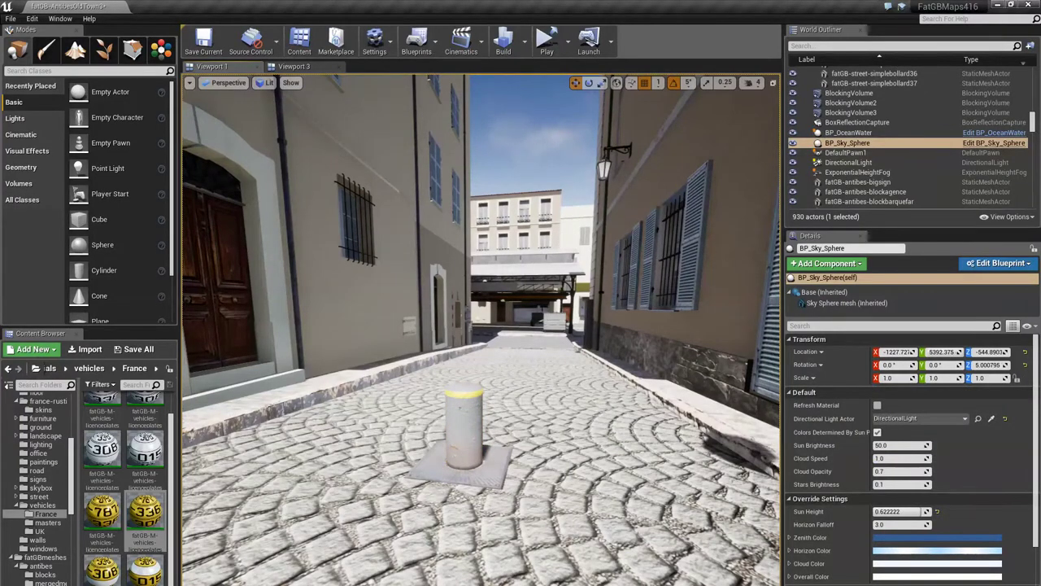
# Step: Survey the church square, the stone stairway and the upper paved terrace leading toward the sea
pyautogui.moveTo(552, 367); pyautogui.dragTo(220, 368, button='right')
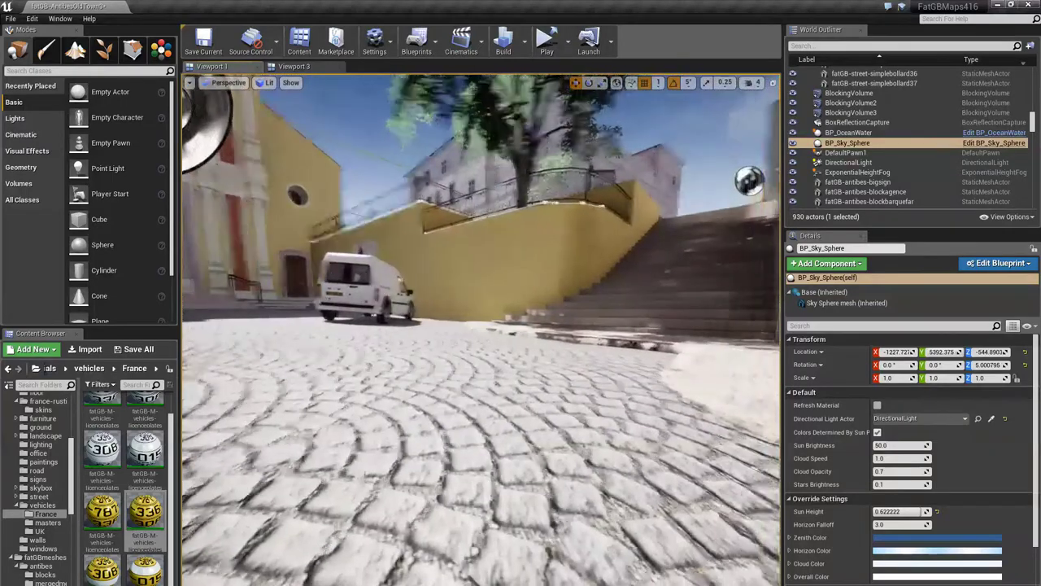
pyautogui.moveTo(479, 329); pyautogui.dragTo(561, 325, button='right')
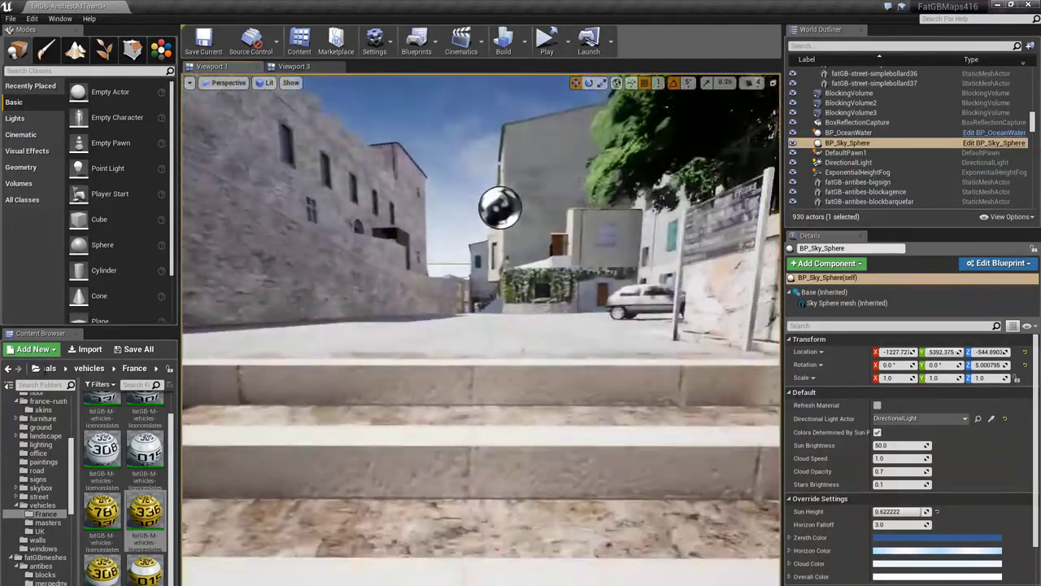
pyautogui.moveTo(632, 357); pyautogui.dragTo(618, 358, button='right')
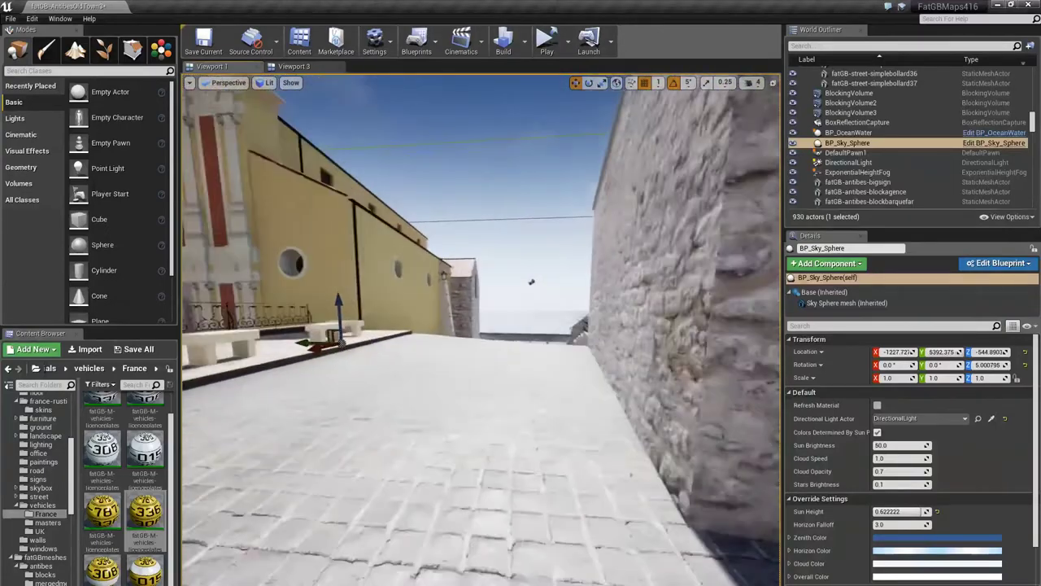
pyautogui.moveTo(619, 357); pyautogui.dragTo(569, 356, button='right')
# Step: Follow the bollard street to the covered market, and return to view the church facade from its square
pyautogui.moveTo(732, 358); pyautogui.dragTo(765, 358, button='right')
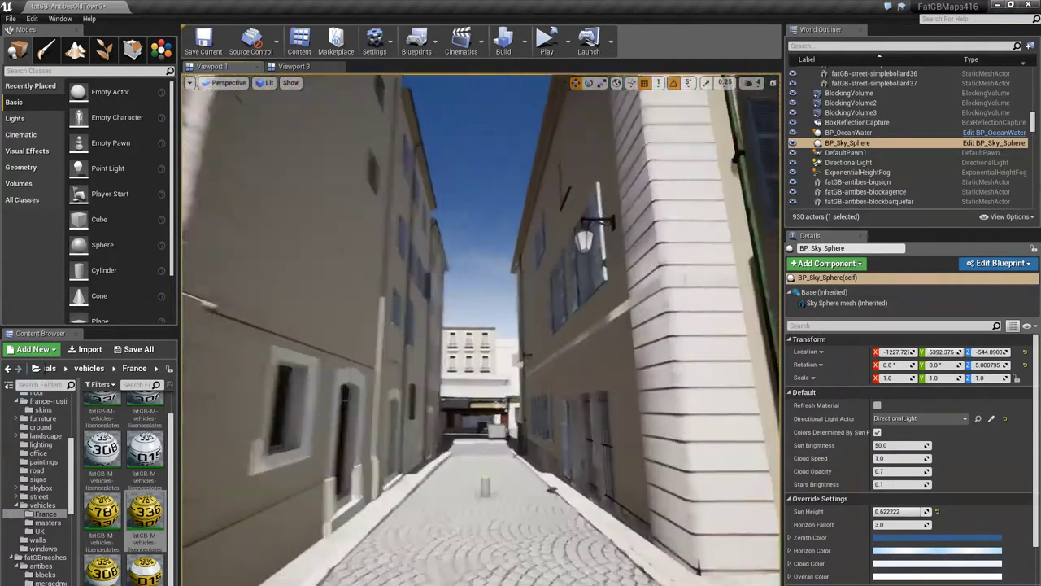
pyautogui.press('w')
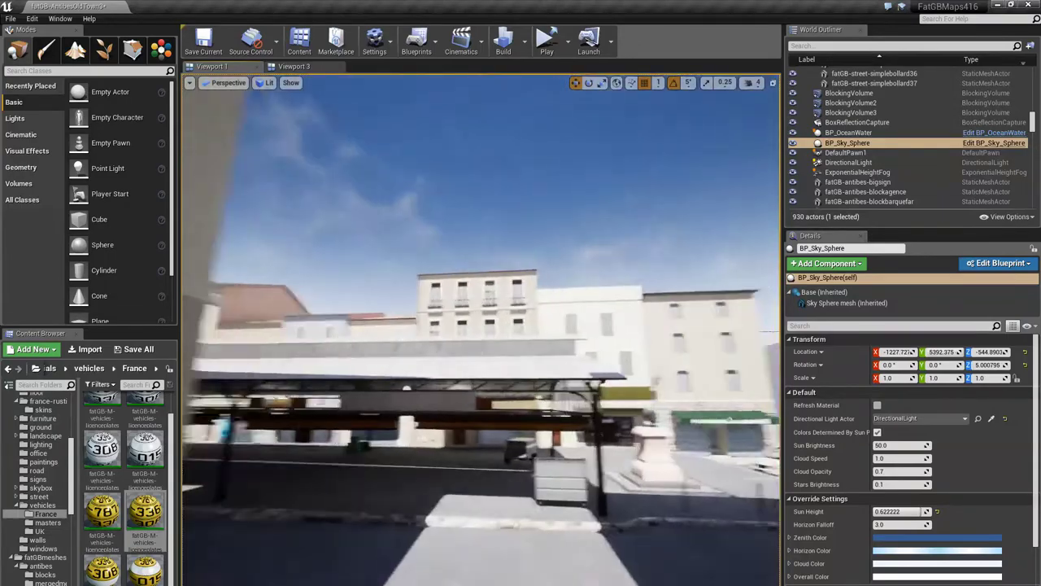
pyautogui.press('w')
pyautogui.moveTo(482, 329); pyautogui.dragTo(228, 330, button='right')
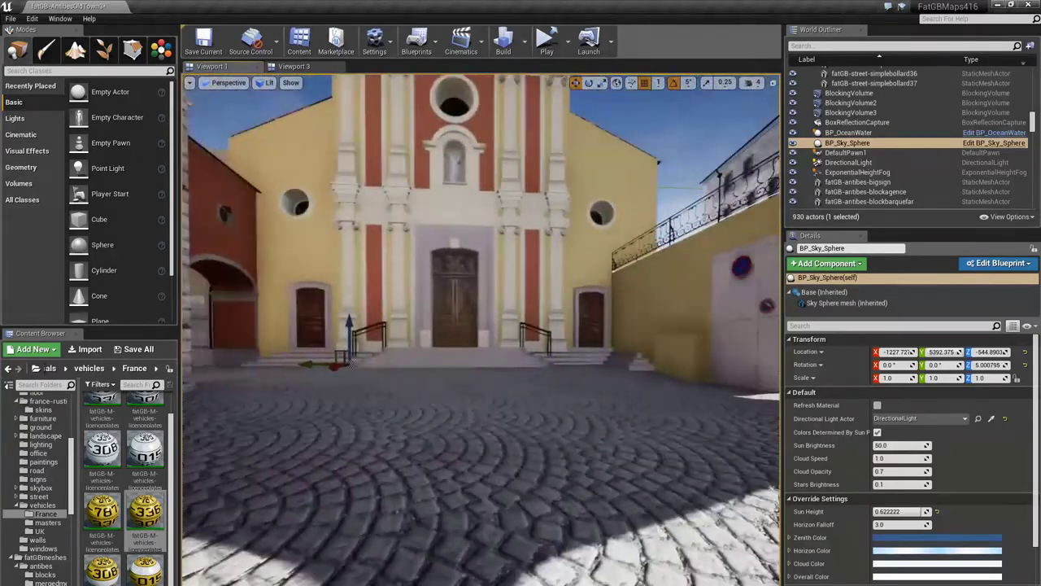
pyautogui.moveTo(481, 329); pyautogui.dragTo(545, 329, button='right')
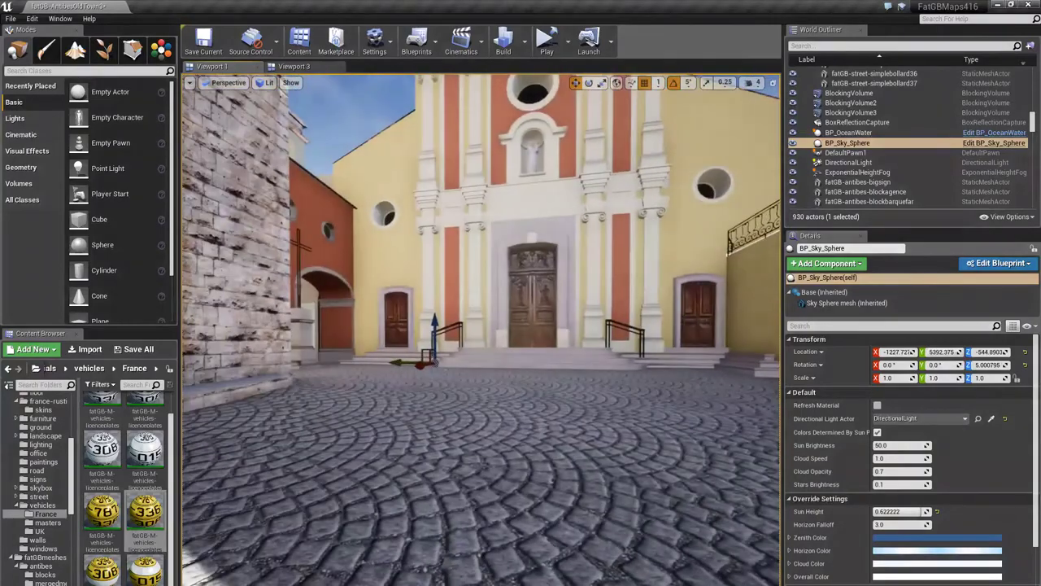
# Step: Find the grey dumpster against the old stone wall, select it and frame it in view
pyautogui.moveTo(482, 329); pyautogui.dragTo(301, 326, button='right')
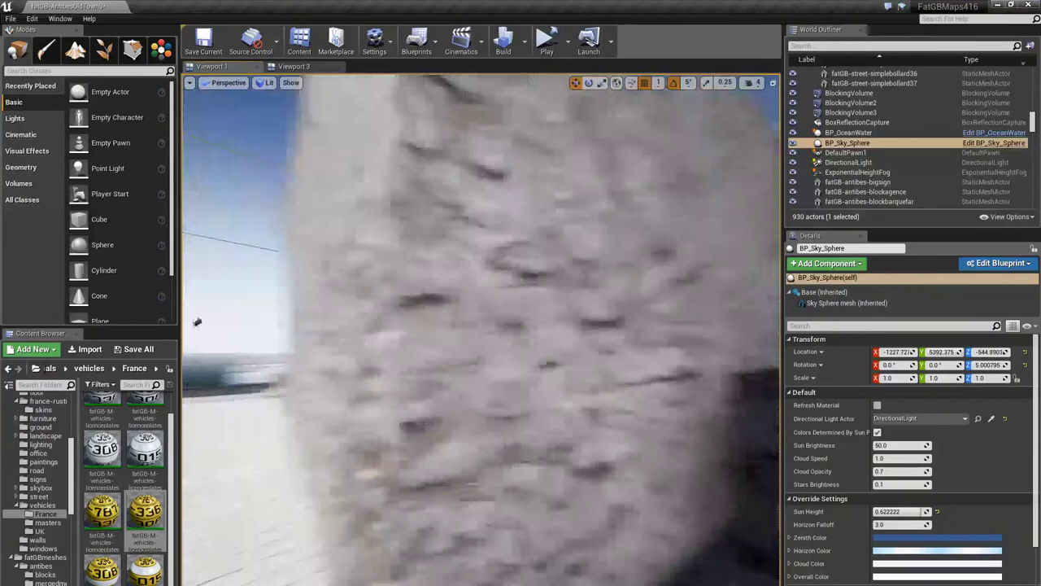
pyautogui.moveTo(482, 330); pyautogui.dragTo(528, 329, button='right')
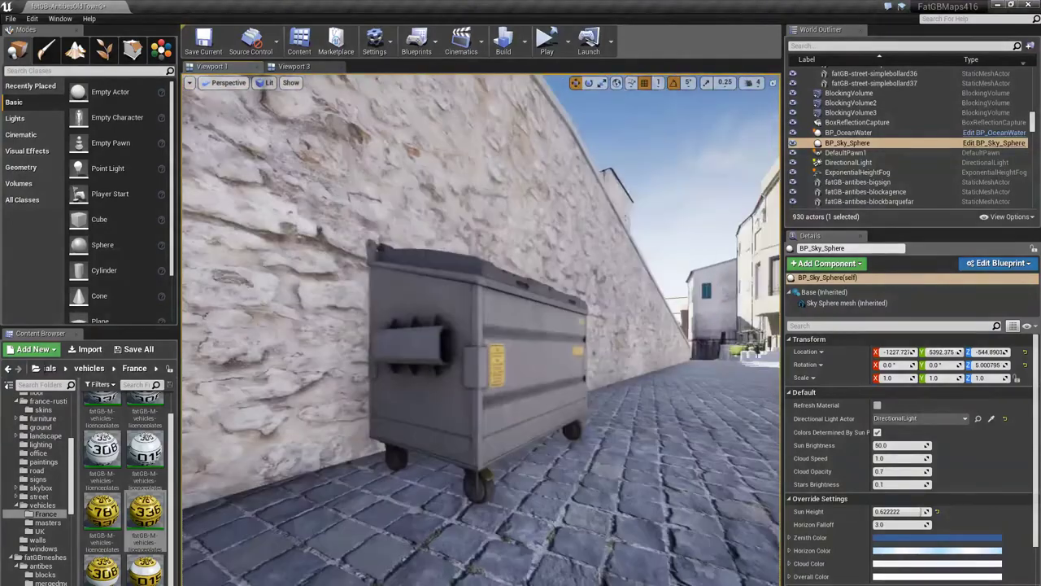
pyautogui.click(499, 413)
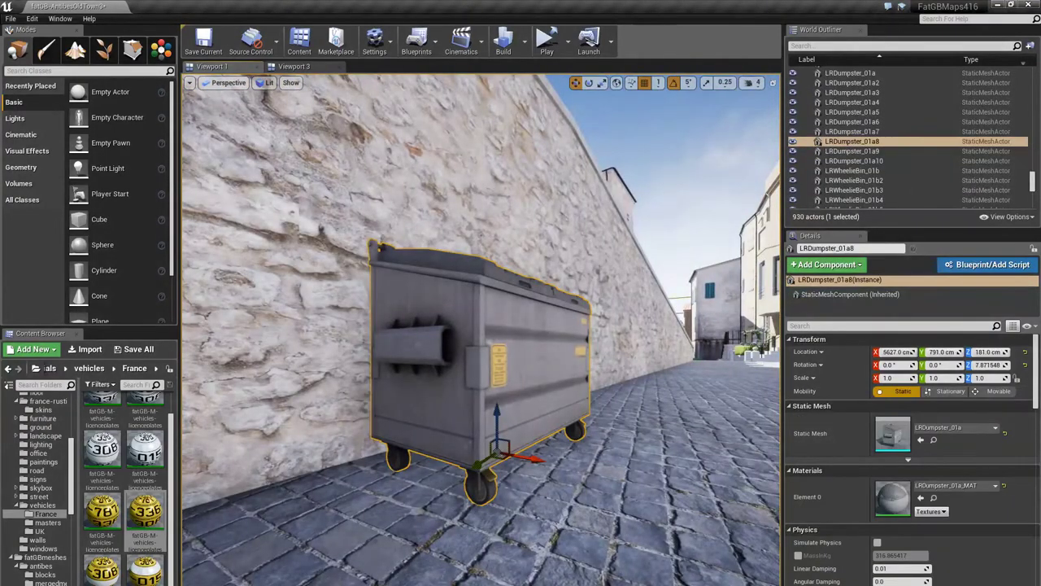
pyautogui.click(641, 416)
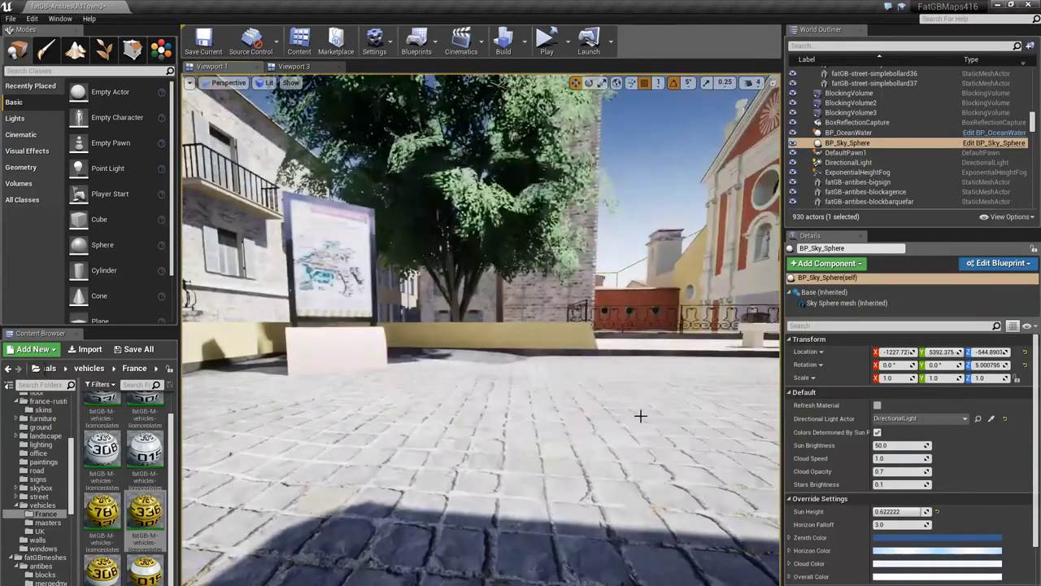
pyautogui.moveTo(497, 441); pyautogui.dragTo(514, 442, button='right')
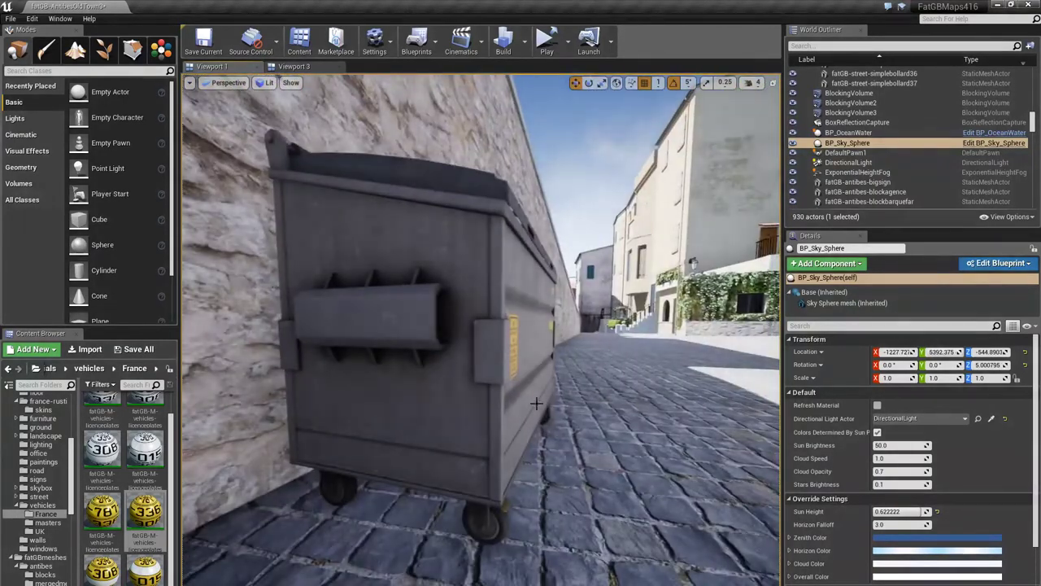
pyautogui.click(536, 402)
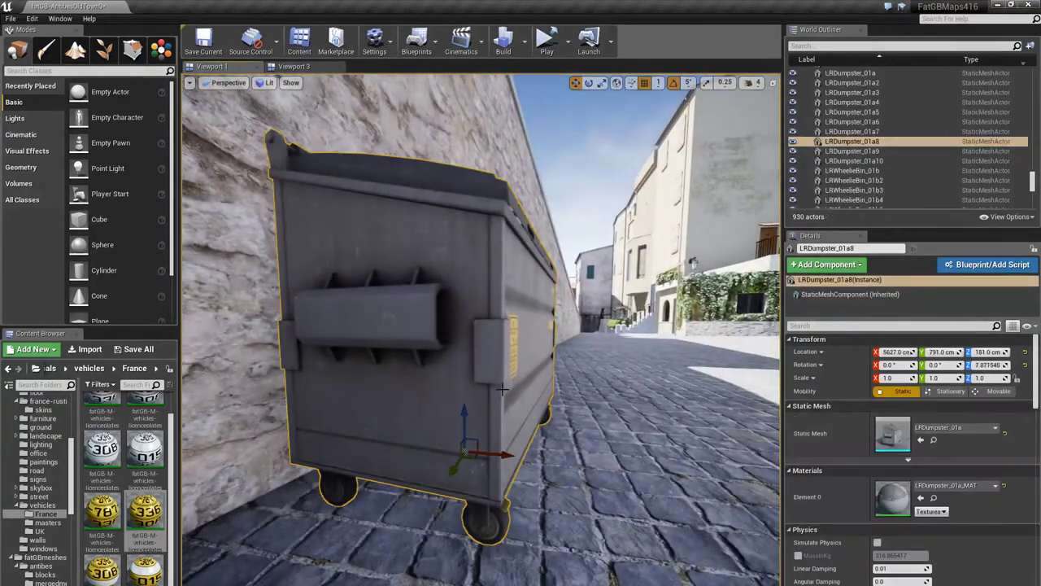
pyautogui.press('f')
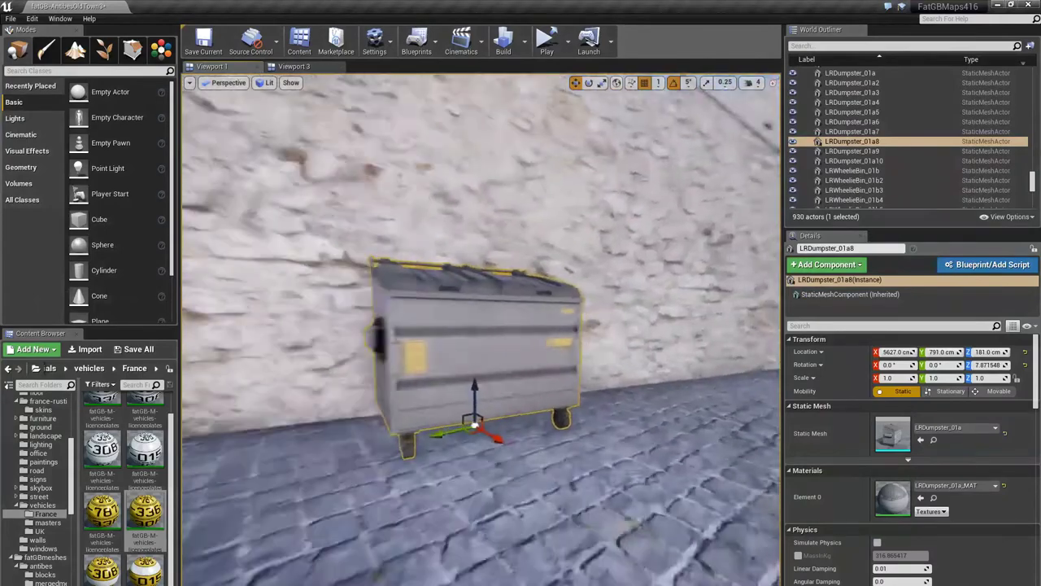
# Step: Examine the selected dumpster's front, lid and far end from several angles
pyautogui.moveTo(536, 403); pyautogui.dragTo(358, 402, button='right')
pyautogui.press('d')
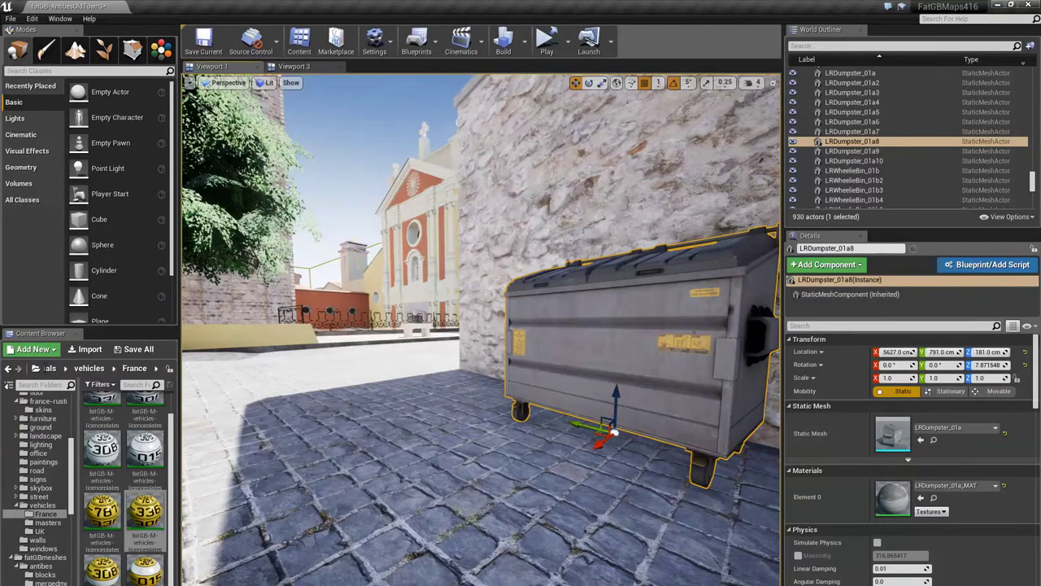
pyautogui.press('w')
pyautogui.moveTo(561, 419); pyautogui.dragTo(659, 419, button='right')
pyautogui.press('s')
pyautogui.press('d')
pyautogui.moveTo(497, 390); pyautogui.dragTo(431, 382, button='right')
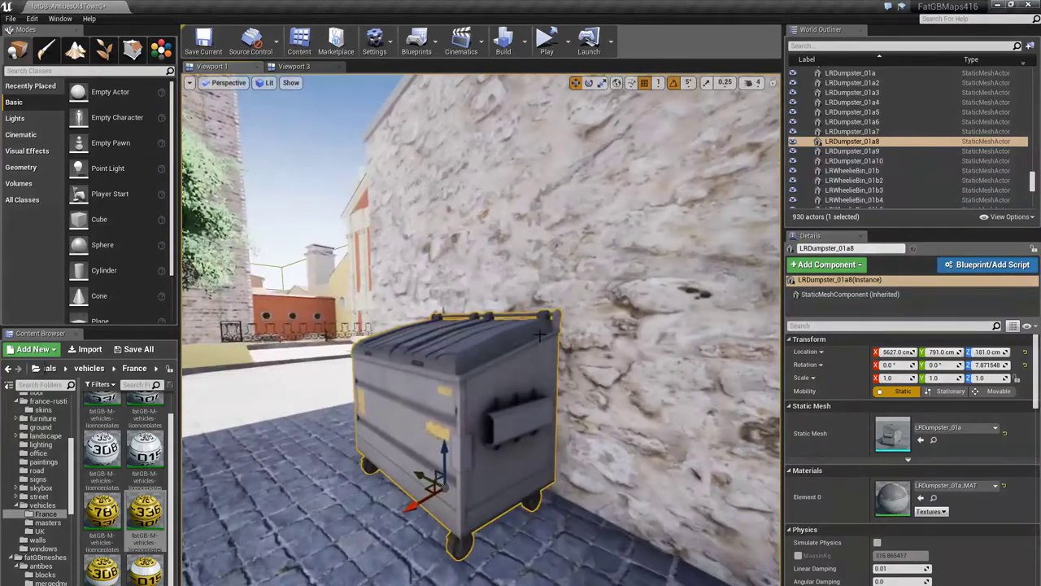
# Step: Locate the dumpster's LRDumpster_01a_MAT material among the assets and open its node graph
pyautogui.press('Delete')
pyautogui.click(932, 498)
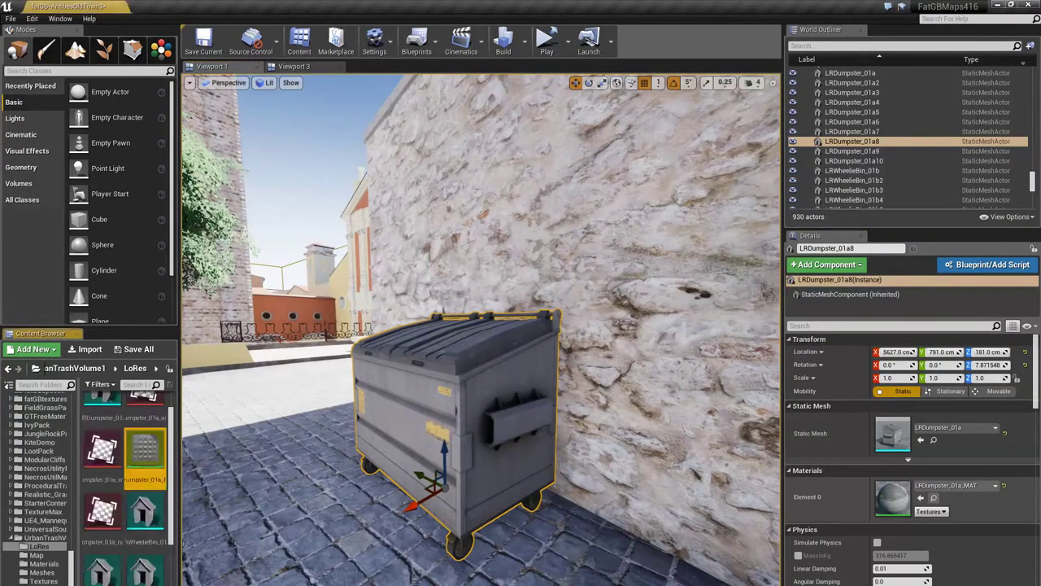
pyautogui.doubleClick(143, 455)
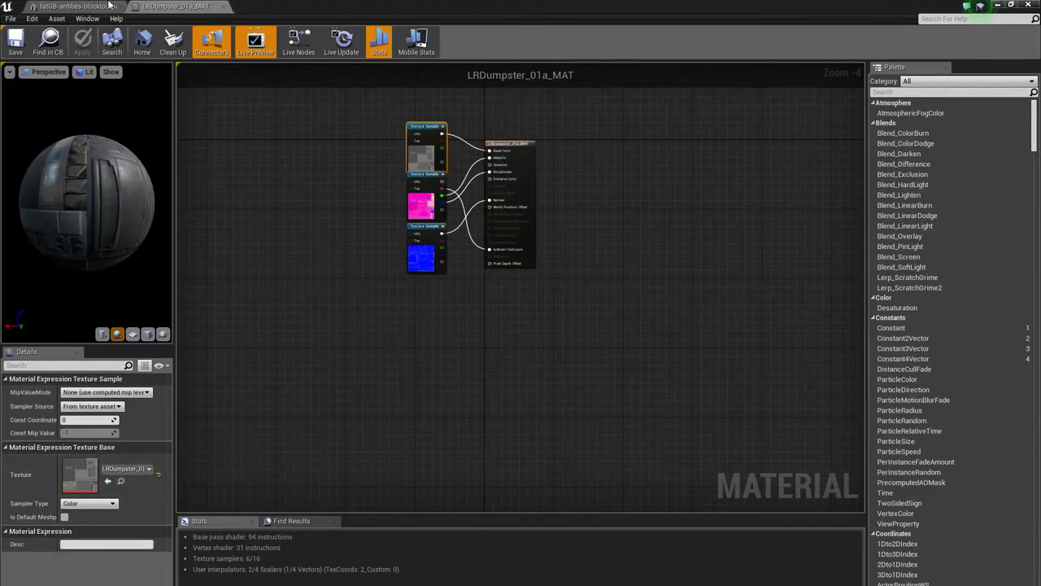
# Step: Close the leftover building block mesh editor and return to the level, keeping the dumpster material editor docked
pyautogui.click(109, 6)
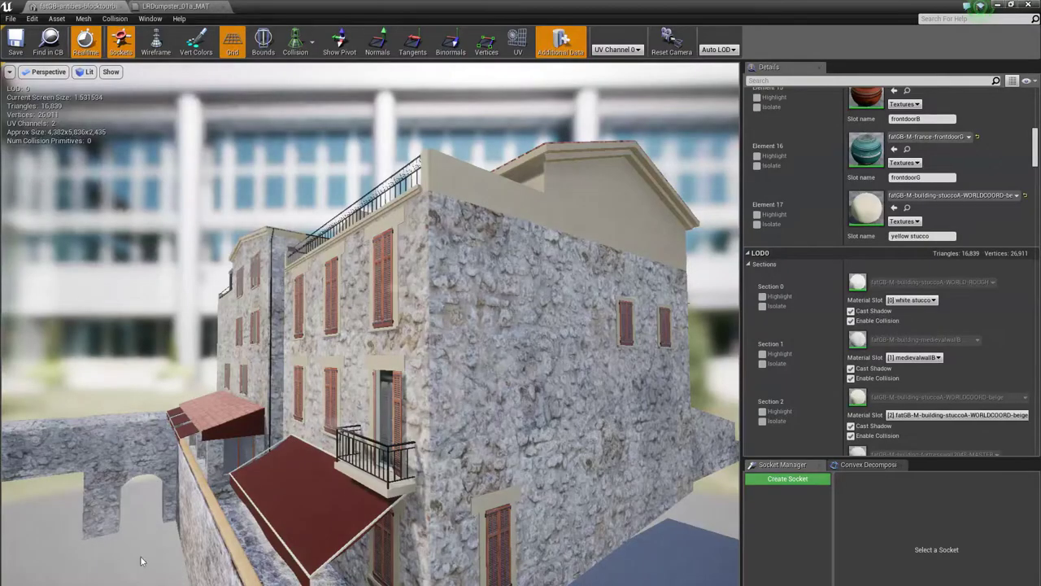
pyautogui.click(121, 7)
pyautogui.moveTo(194, 6); pyautogui.dragTo(461, 111)
pyautogui.moveTo(350, 116); pyautogui.dragTo(195, 7)
pyautogui.click(94, 5)
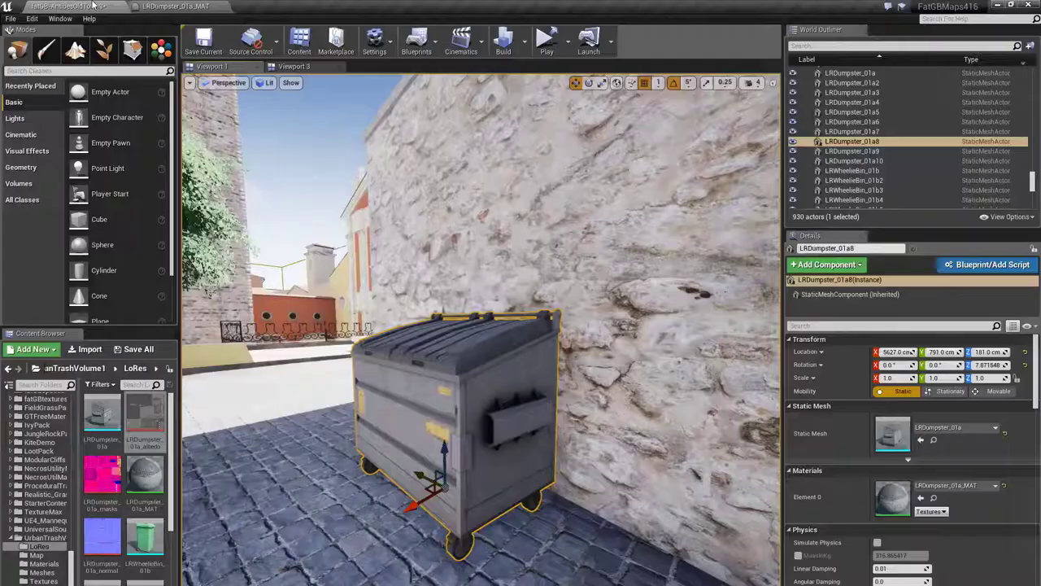
# Step: Open the LRDumpster_01a_albedo texture to check its resolution, and close both the texture and material editors
pyautogui.doubleClick(144, 419)
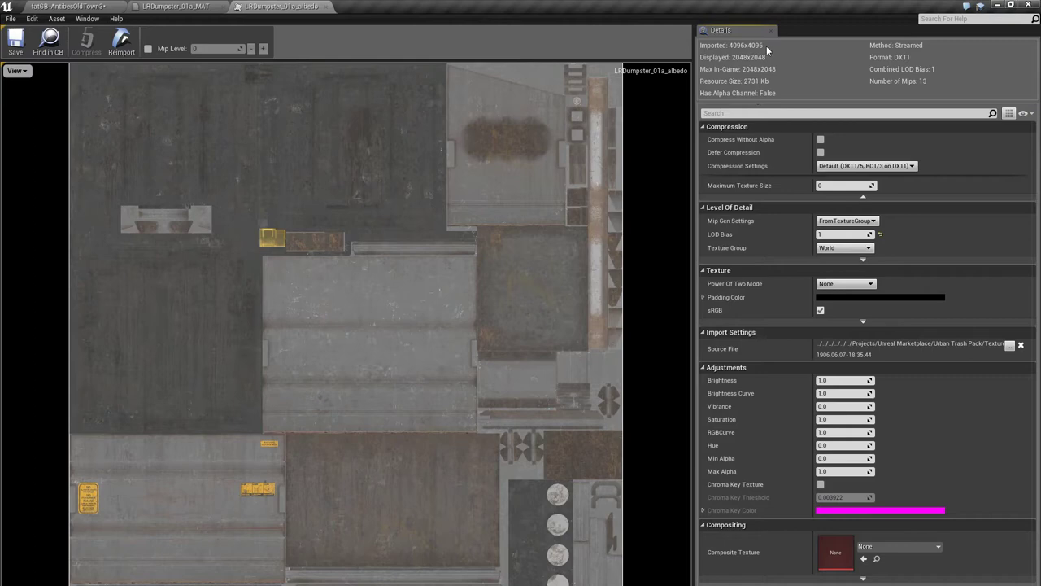
pyautogui.click(326, 7)
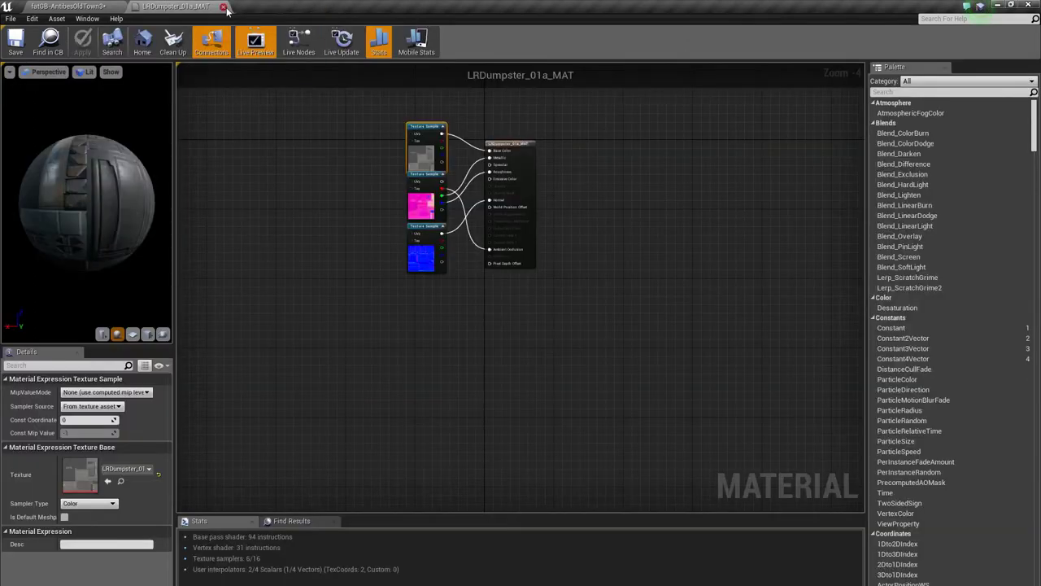
pyautogui.click(225, 7)
# Step: Select the stone-walled Picasso museum building behind the dumpster
pyautogui.click(473, 263)
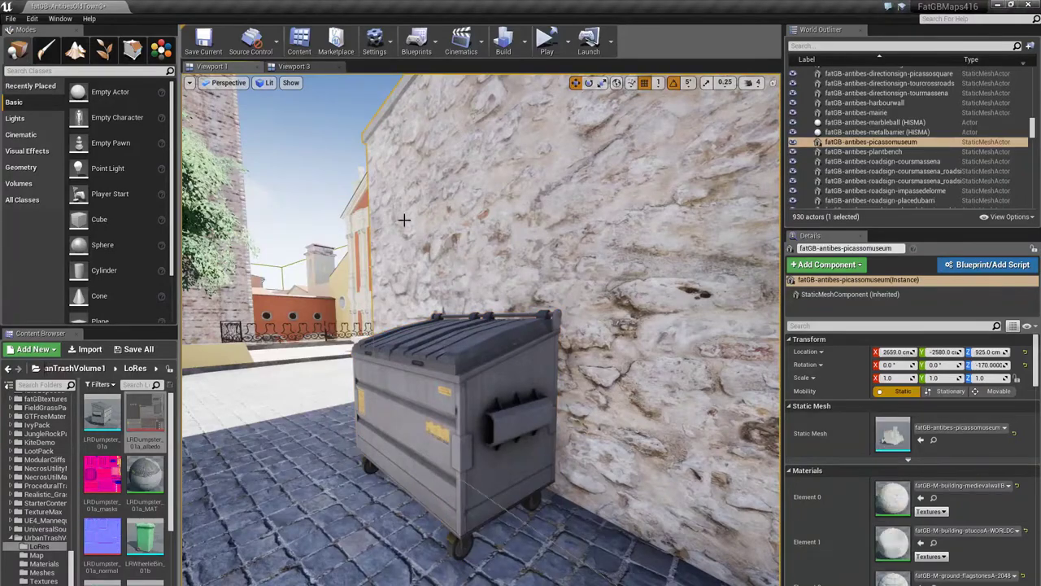
# Step: Select the grey dumpster beside the stone wall and frame it in the viewport
pyautogui.click(325, 160)
pyautogui.moveTo(325, 160); pyautogui.dragTo(432, 175, button='right')
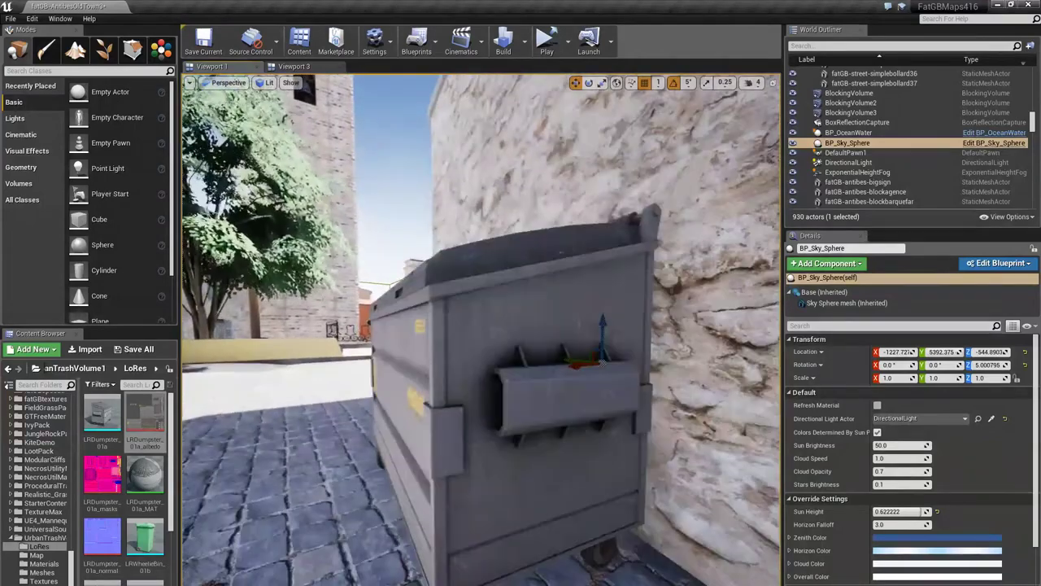
pyautogui.click(474, 321)
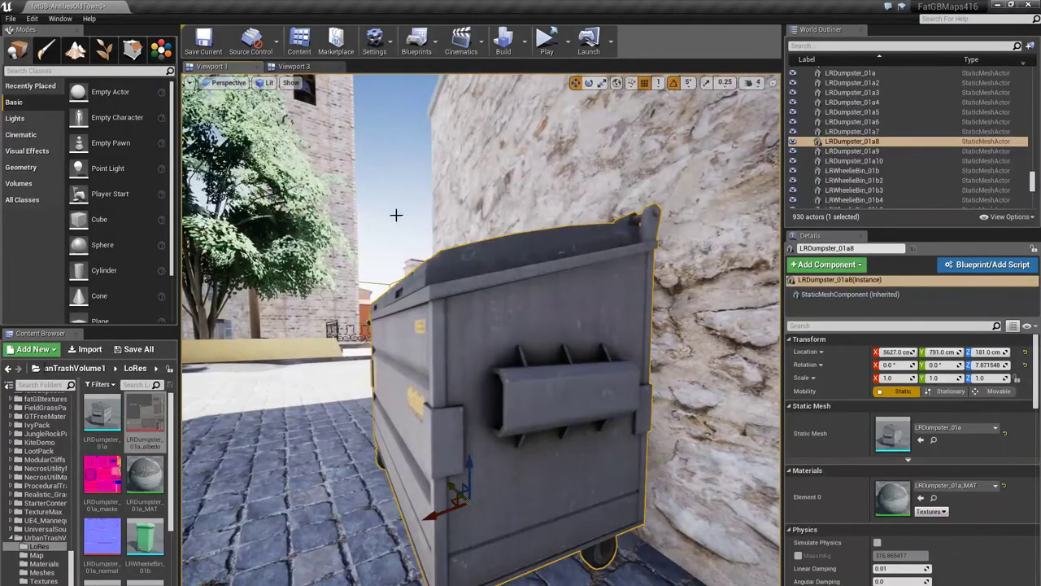
pyautogui.moveTo(397, 214); pyautogui.dragTo(472, 221, button='right')
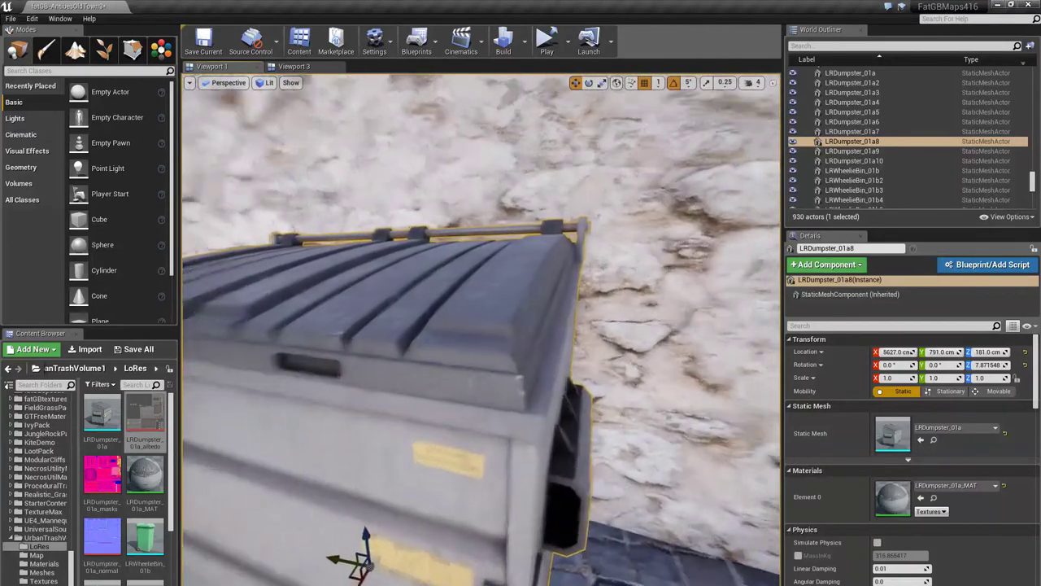
pyautogui.moveTo(407, 251); pyautogui.dragTo(409, 253, button='right')
pyautogui.press('f')
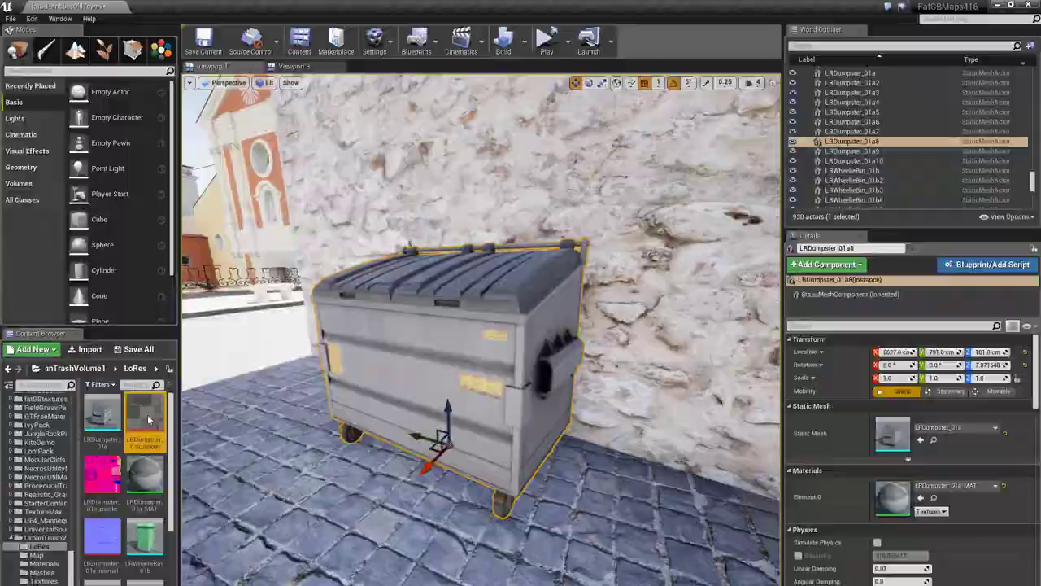
# Step: Open the LRDumpster_01a_albedo texture to check its LOD Bias setting, and return to the level
pyautogui.doubleClick(145, 414)
pyautogui.click(844, 234)
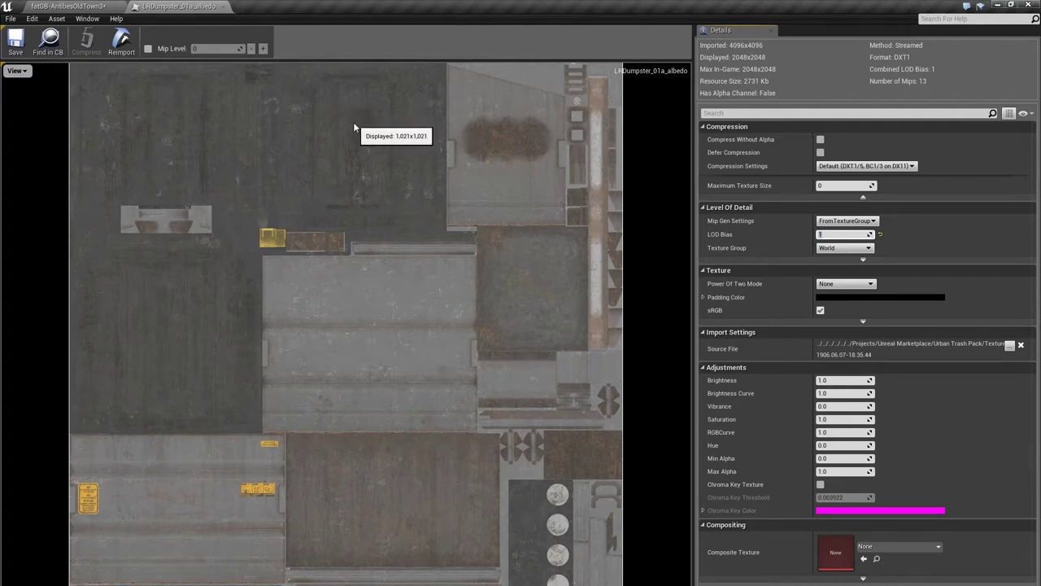
pyautogui.click(224, 8)
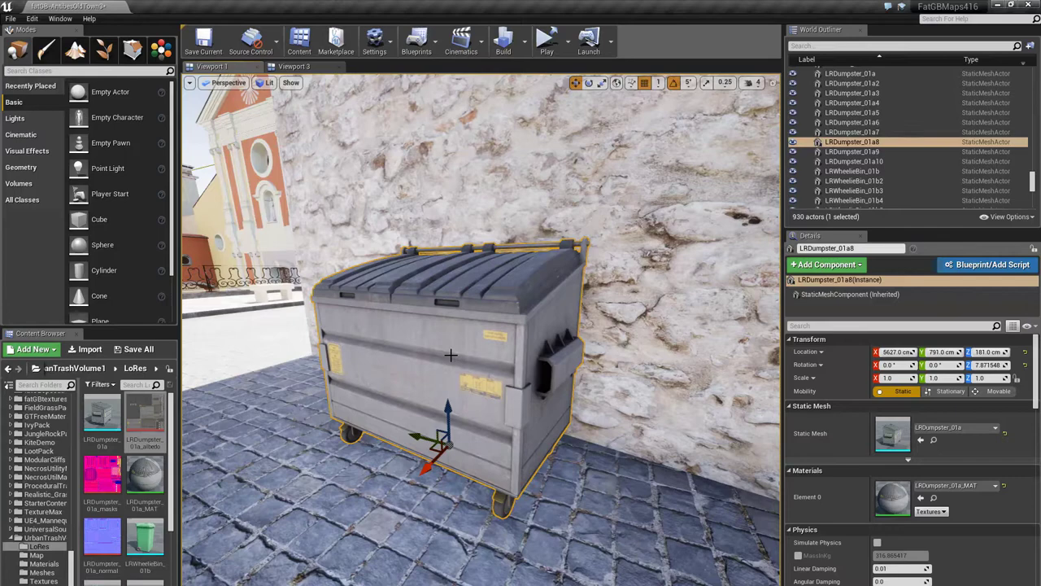
# Step: View the dumpster's side up close and check the details of the wheelie bin mesh and dumpster albedo texture in the LoRes folder
pyautogui.moveTo(467, 353)
pyautogui.mouseDown(button='right')
pyautogui.moveTo(444, 360)
pyautogui.moveTo(452, 355)
pyautogui.mouseUp(button='right')
pyautogui.moveTo(382, 358); pyautogui.dragTo(438, 336, button='right')
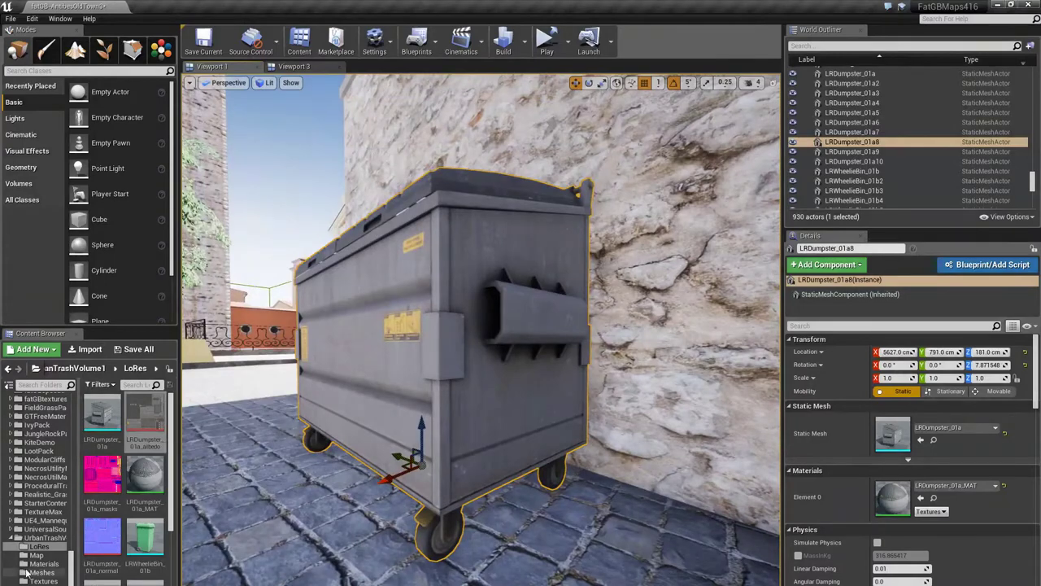
pyautogui.click(150, 420)
pyautogui.moveTo(155, 412)
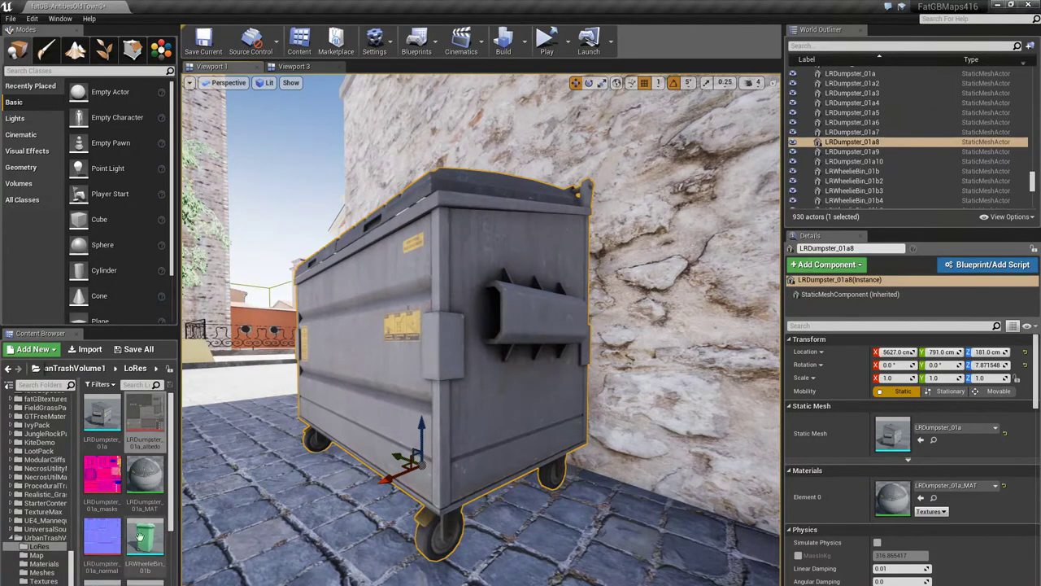
pyautogui.moveTo(148, 540)
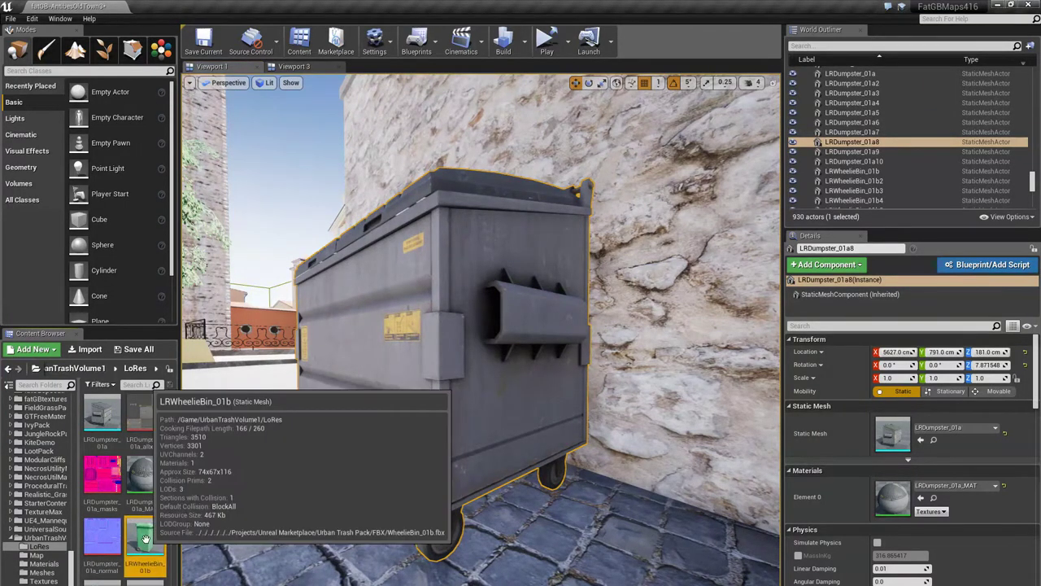
pyautogui.click(145, 535)
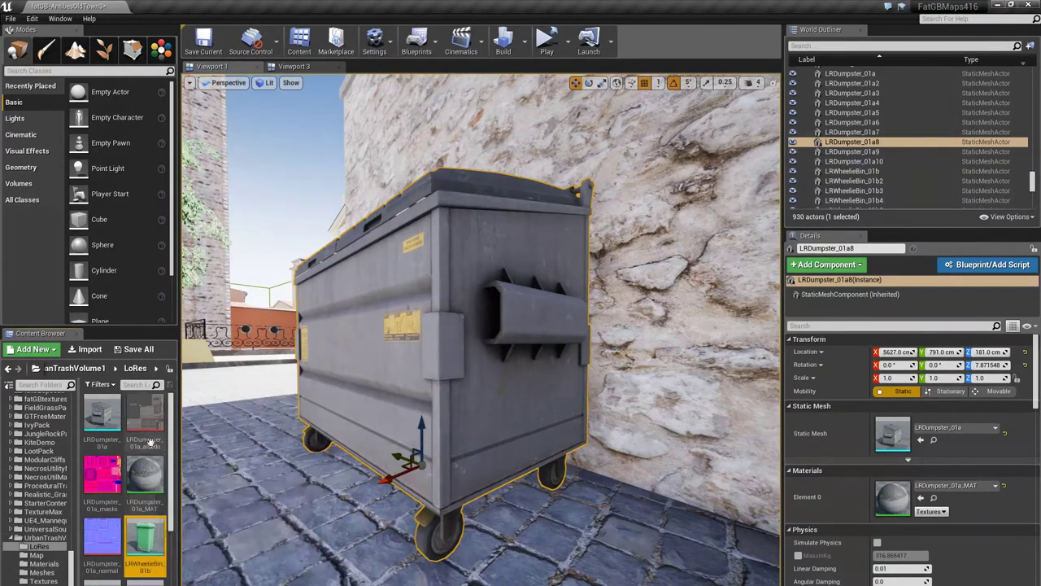
pyautogui.moveTo(151, 417)
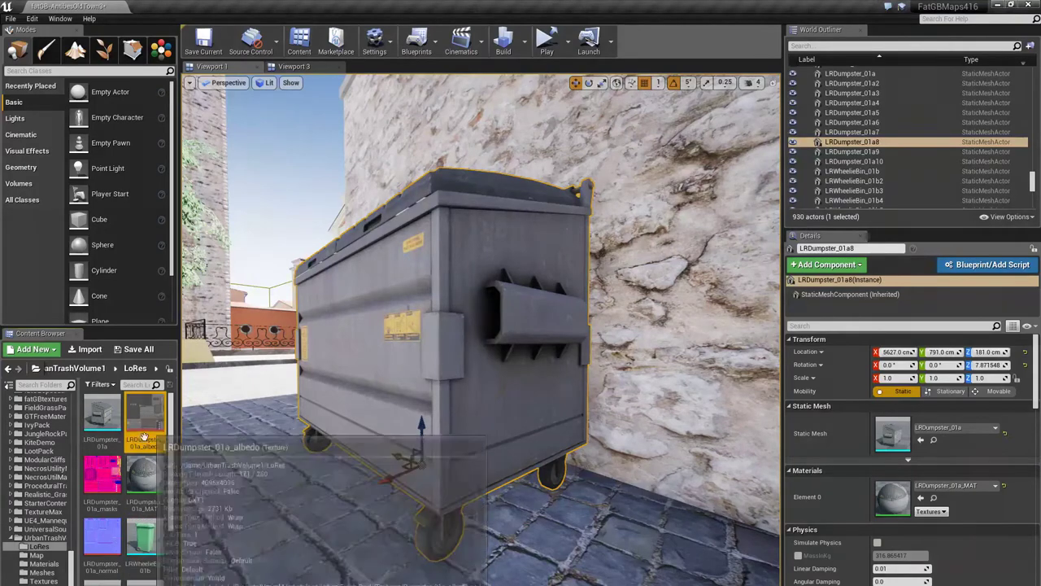
pyautogui.scroll(-3, 147, 488)
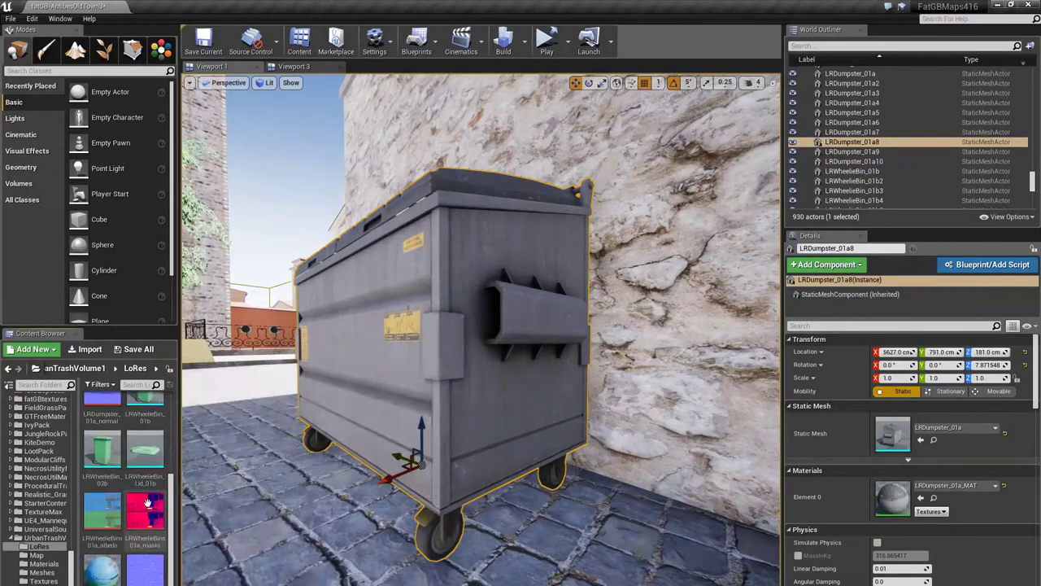
pyautogui.scroll(2, 148, 503)
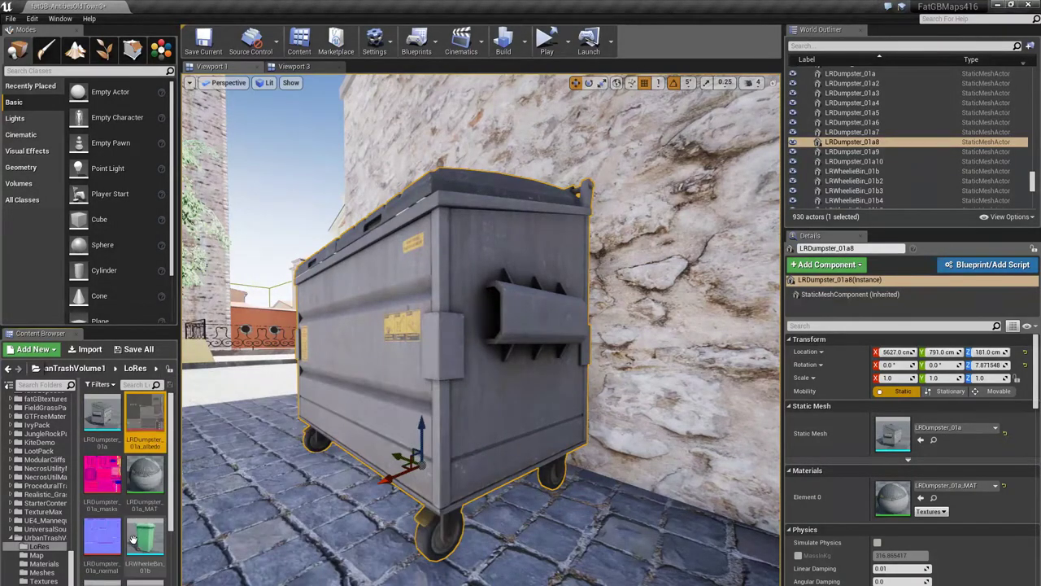
# Step: Look through the Meshes folder of UrbanTrashVolume1, and return to the LoRes folder to browse its wheelie bin assets
pyautogui.click(48, 574)
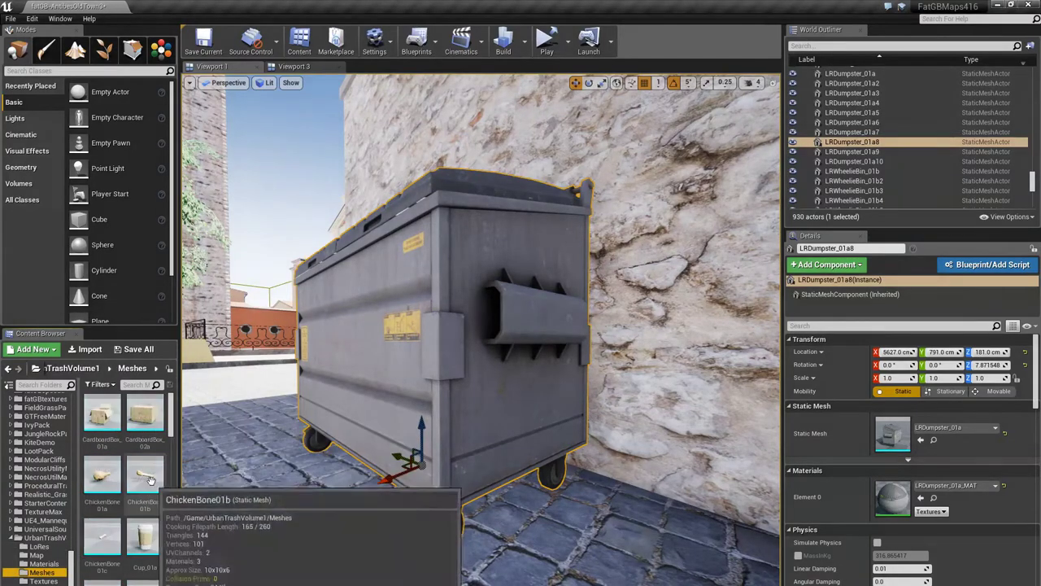
pyautogui.moveTo(171, 431)
pyautogui.mouseDown()
pyautogui.moveTo(171, 585)
pyautogui.moveTo(171, 419)
pyautogui.mouseUp()
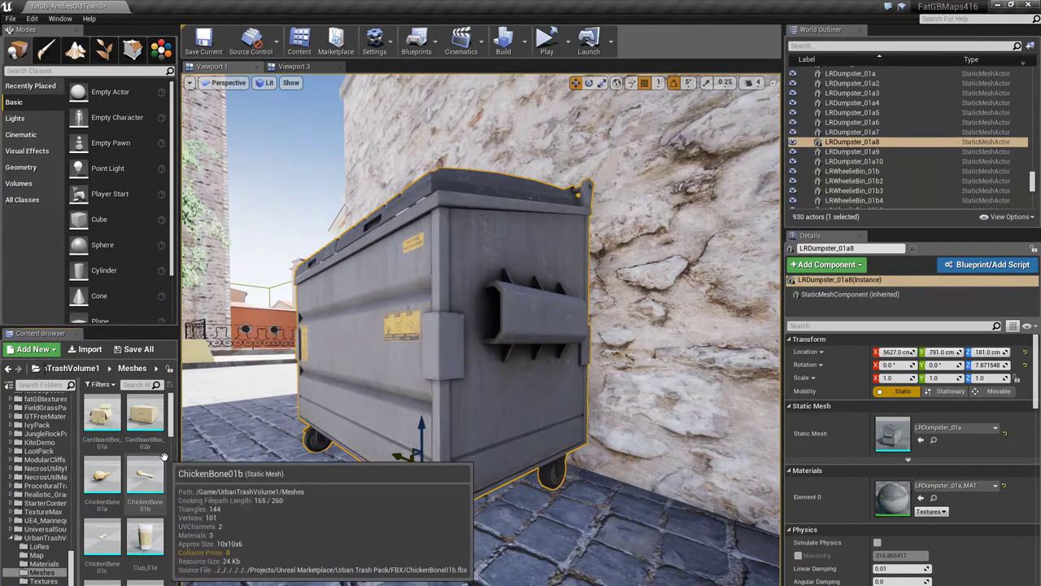
pyautogui.click(36, 546)
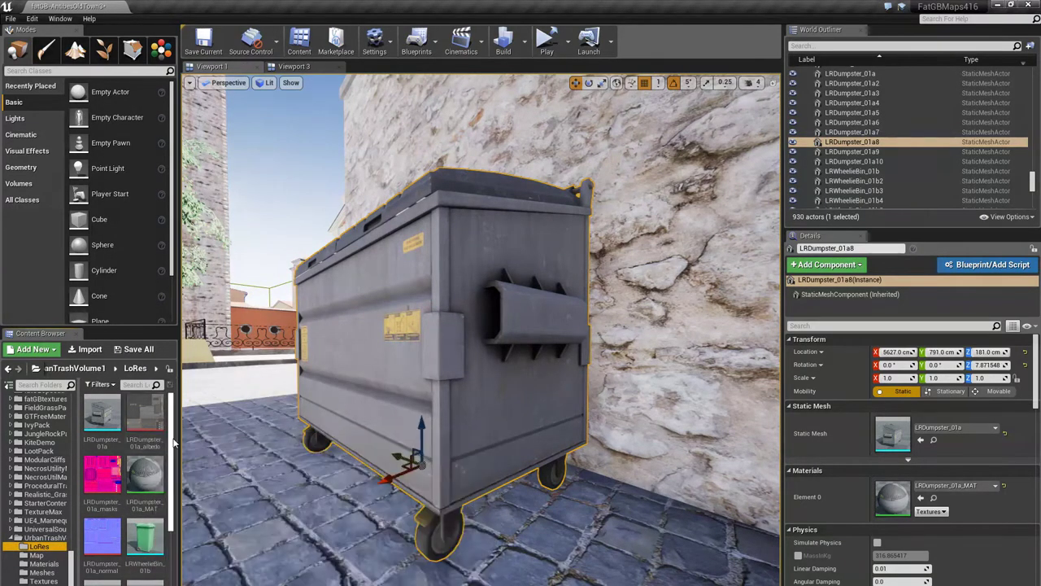
pyautogui.scroll(-3, 173, 520)
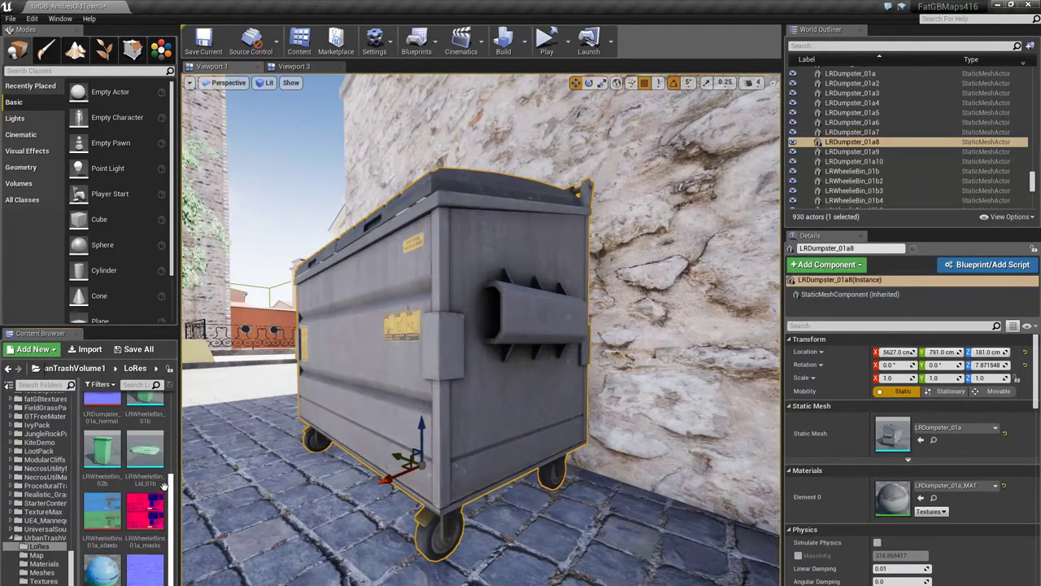
pyautogui.scroll(-5, 424, 348)
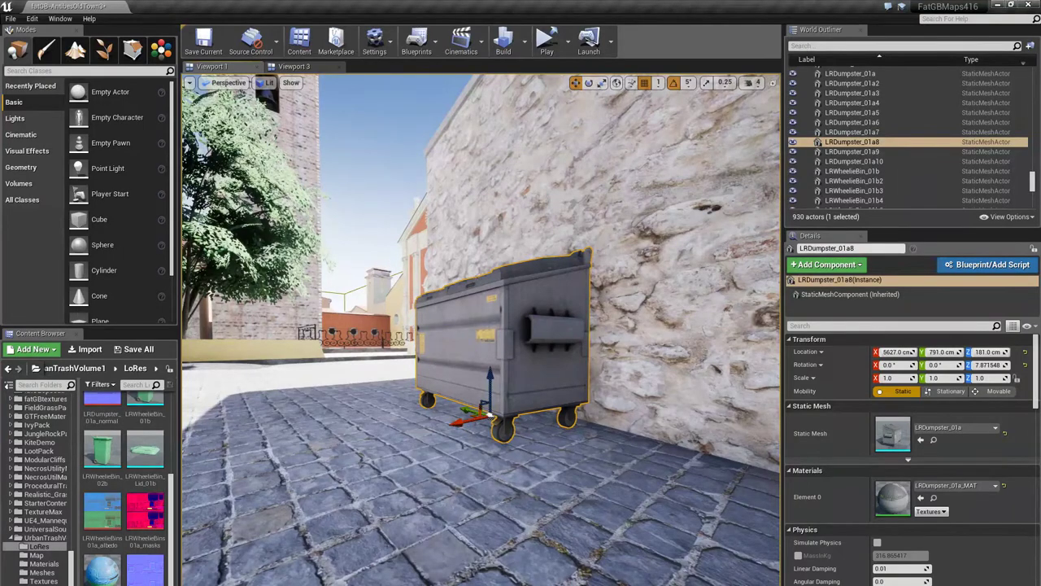
# Step: Cross the square to the parked white Citroën Saxo, select it and examine its rear licence plate up close
pyautogui.click(370, 191)
pyautogui.moveTo(370, 191); pyautogui.dragTo(203, 196, button='right')
pyautogui.press('w')
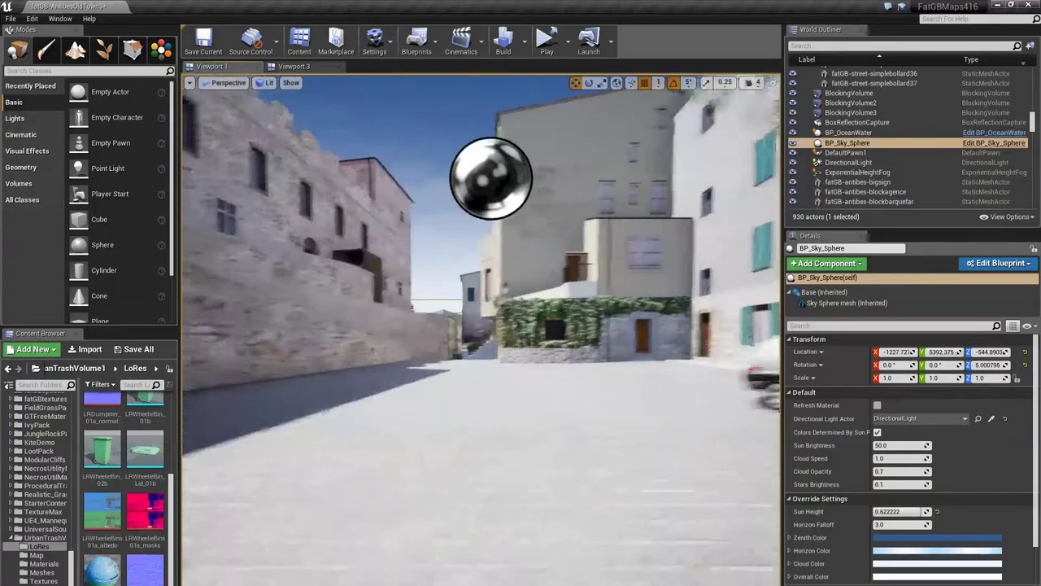
pyautogui.click(432, 421)
pyautogui.press('f')
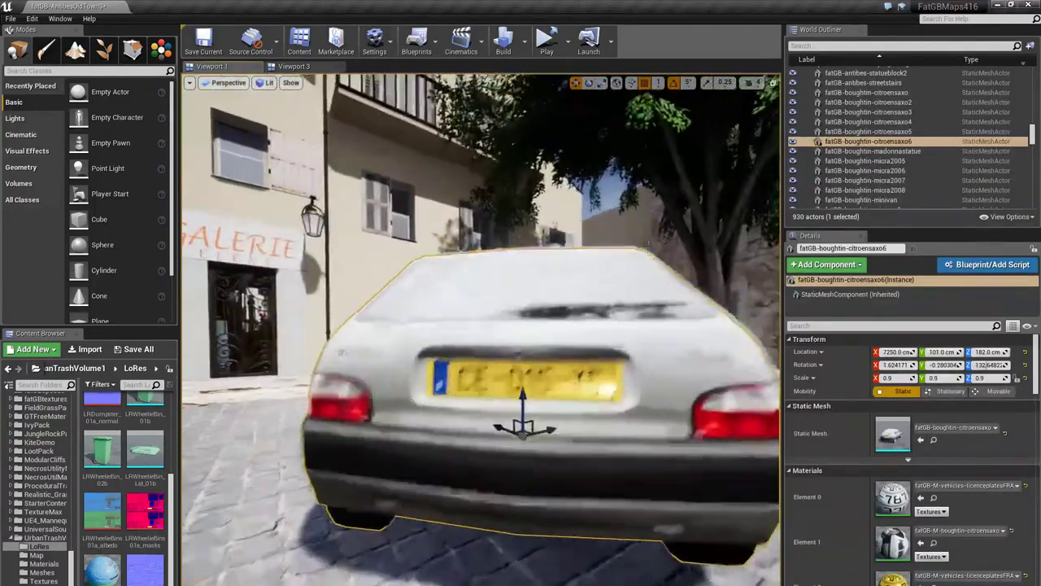
pyautogui.moveTo(481, 329)
pyautogui.mouseDown(button='right')
pyautogui.moveTo(537, 329)
pyautogui.moveTo(465, 329)
pyautogui.moveTo(482, 330)
pyautogui.moveTo(472, 320)
pyautogui.mouseUp(button='right')
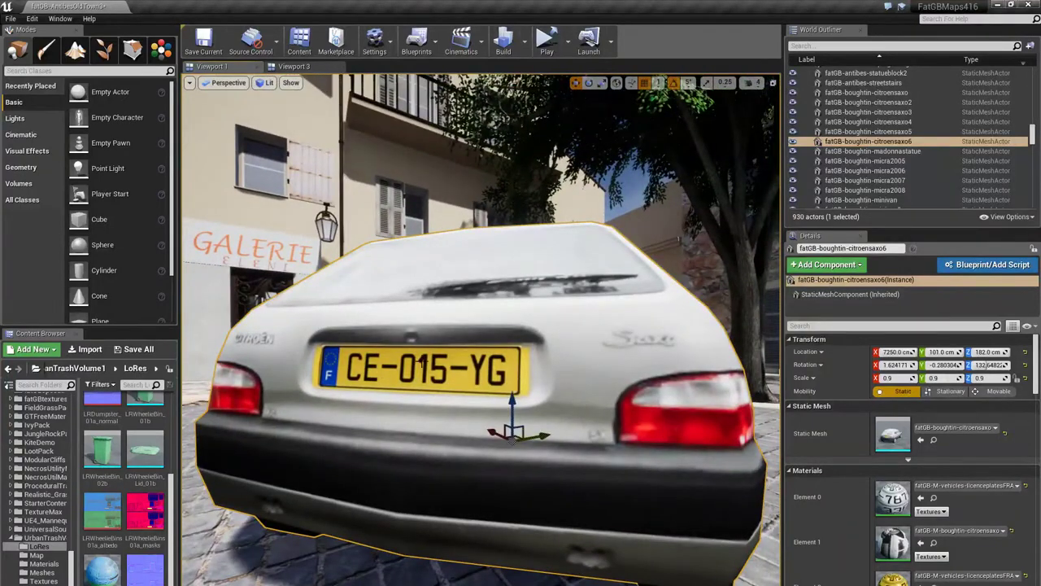
# Step: Inspect the tiled rooftops and select the stone-walled cathedral market block rising behind them
pyautogui.moveTo(422, 362); pyautogui.dragTo(366, 362, button='right')
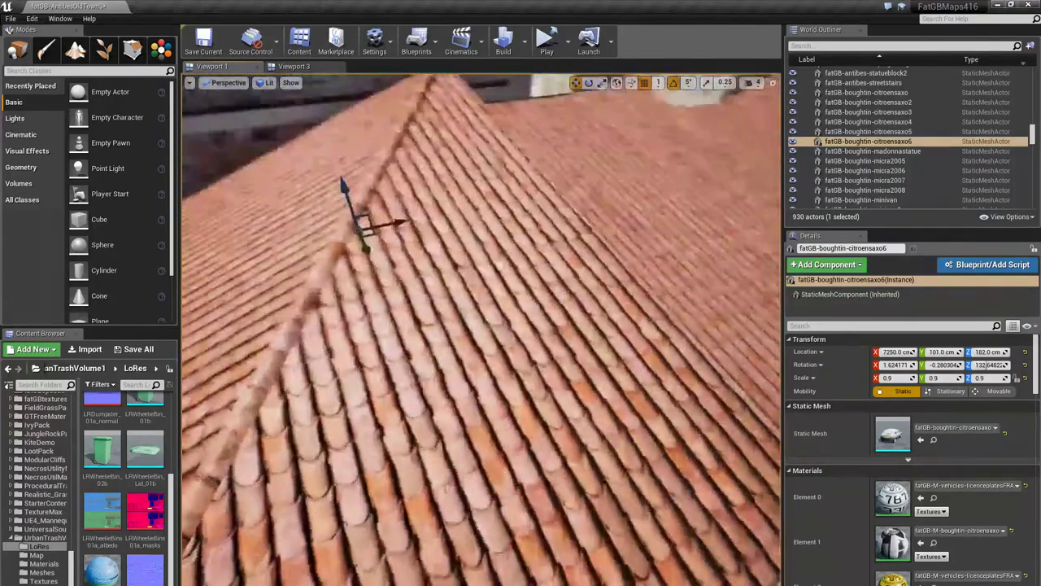
pyautogui.moveTo(481, 329); pyautogui.dragTo(439, 200, button='right')
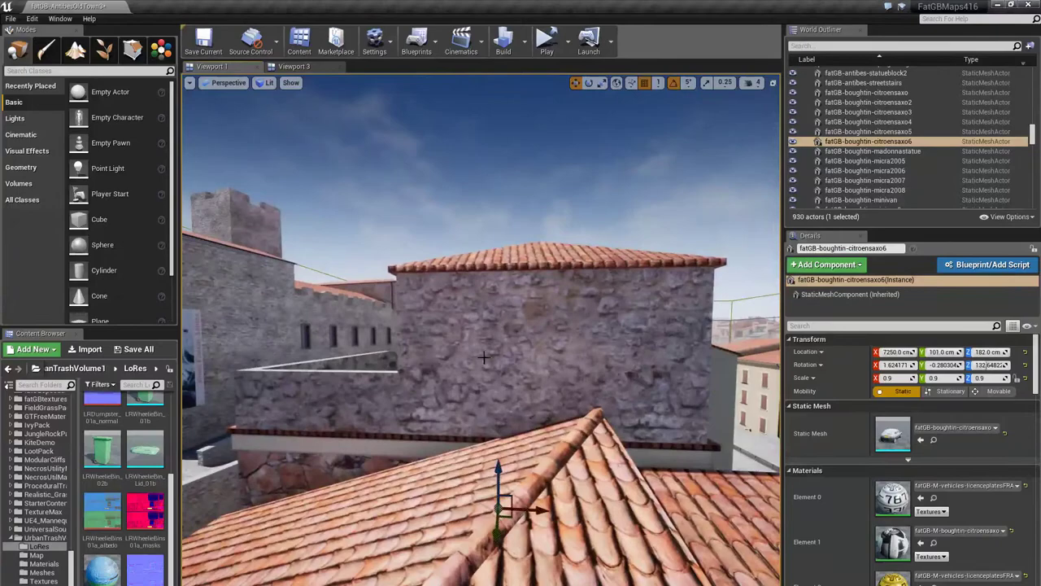
pyautogui.click(483, 356)
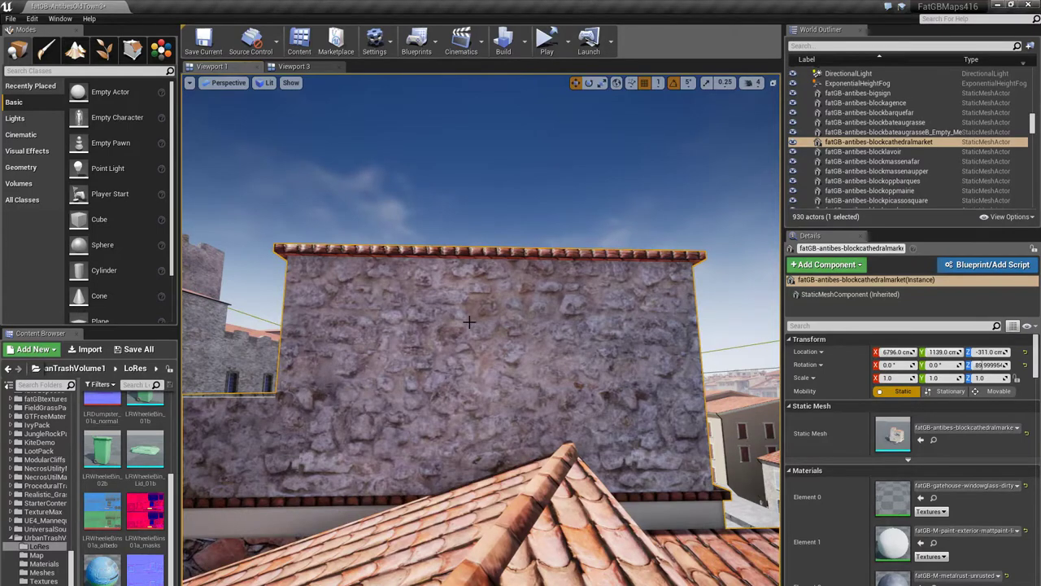
pyautogui.moveTo(472, 387); pyautogui.dragTo(472, 341)
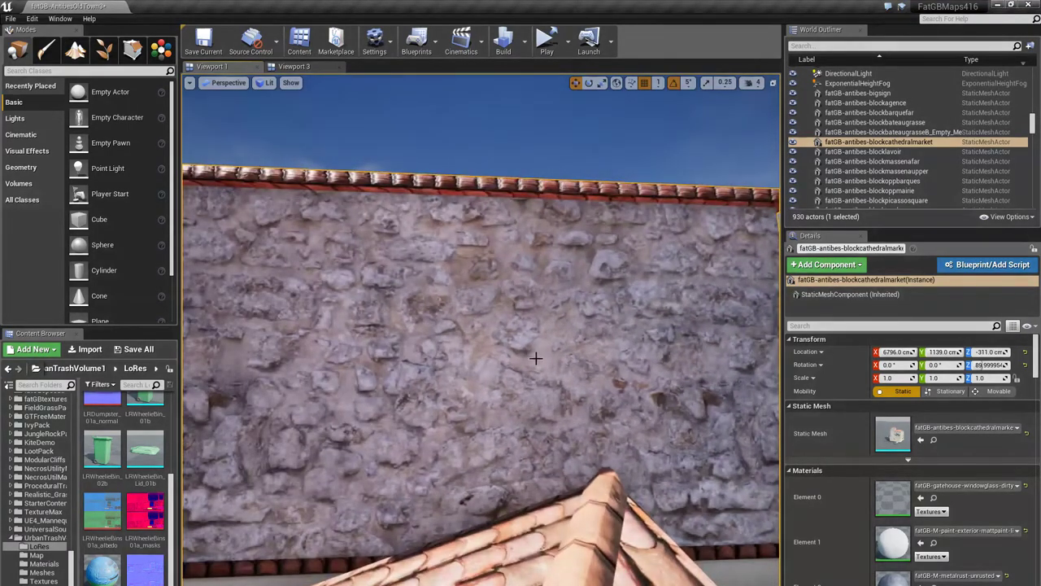
# Step: Examine the cathedral market block's stone wall texture close up from a grazing angle
pyautogui.moveTo(536, 358); pyautogui.dragTo(362, 355, button='right')
pyautogui.press('w')
pyautogui.press('w')
pyautogui.moveTo(547, 336); pyautogui.dragTo(546, 336)
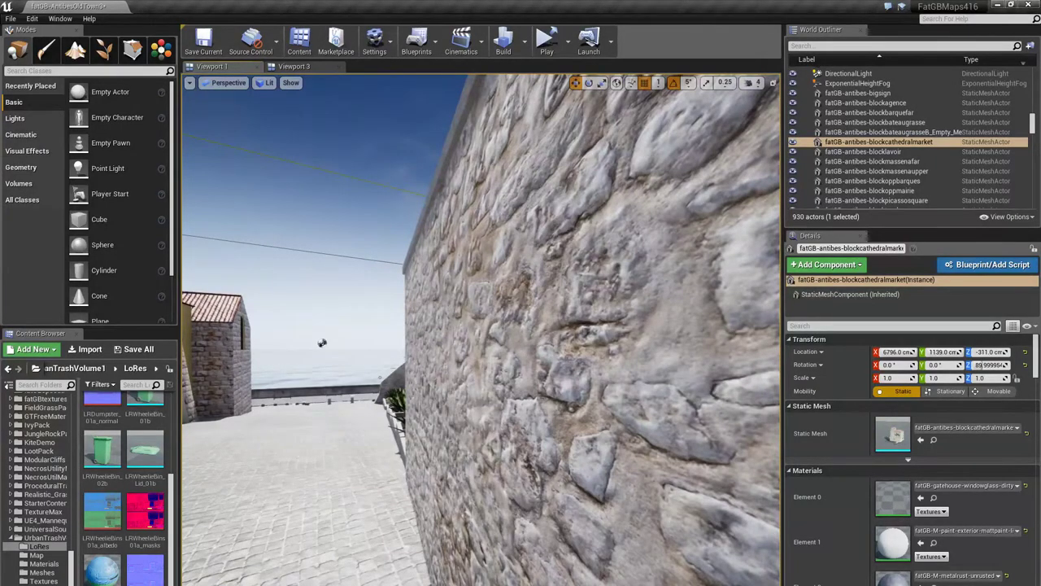
# Step: Examine the ivy-covered wall around its window and stone ledge from the front and from the side
pyautogui.moveTo(480, 329); pyautogui.dragTo(390, 329, button='right')
pyautogui.moveTo(460, 343); pyautogui.dragTo(676, 342, button='right')
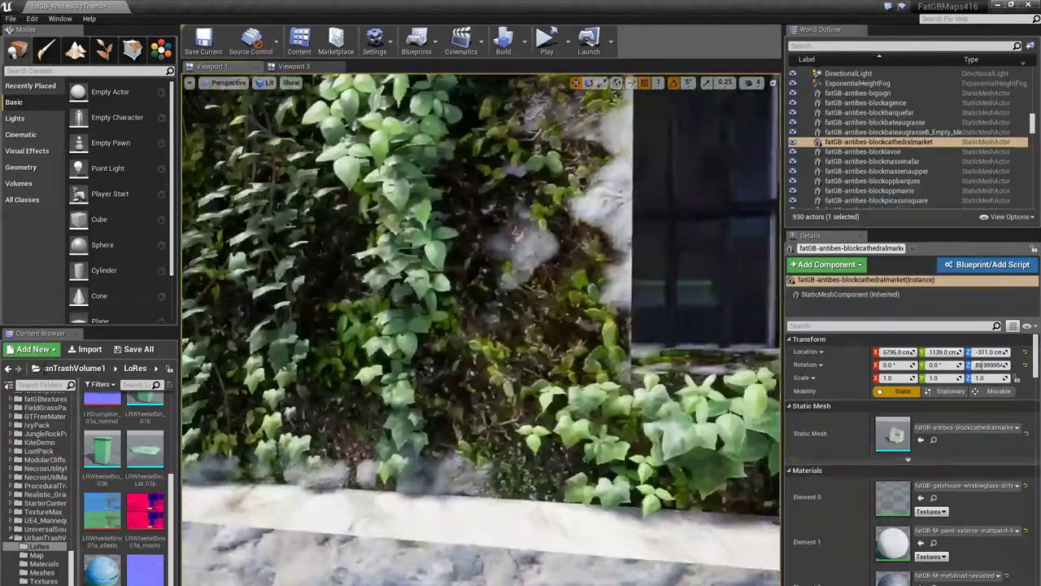
pyautogui.moveTo(481, 329); pyautogui.dragTo(537, 303, button='right')
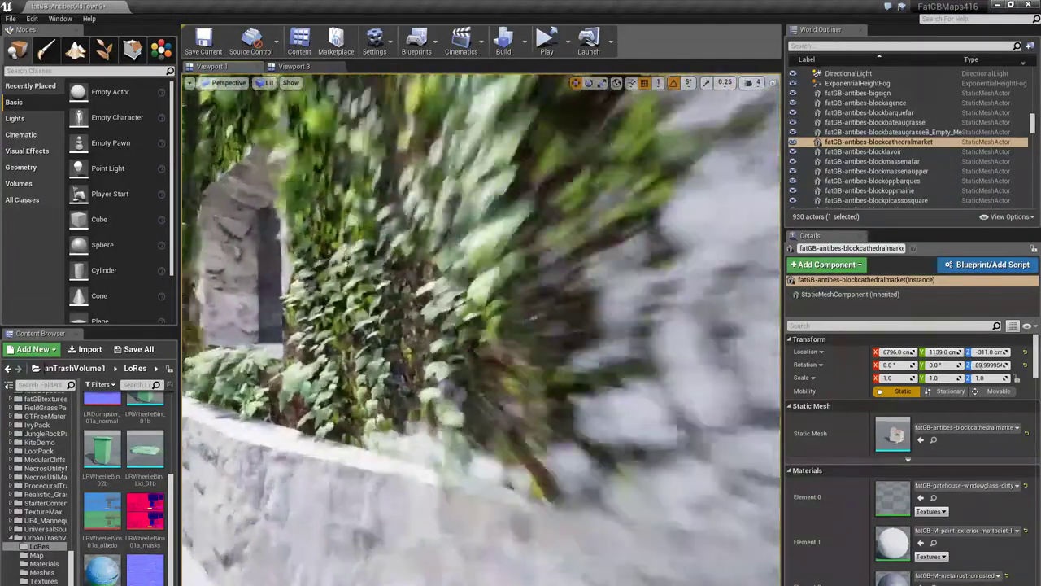
pyautogui.press('s')
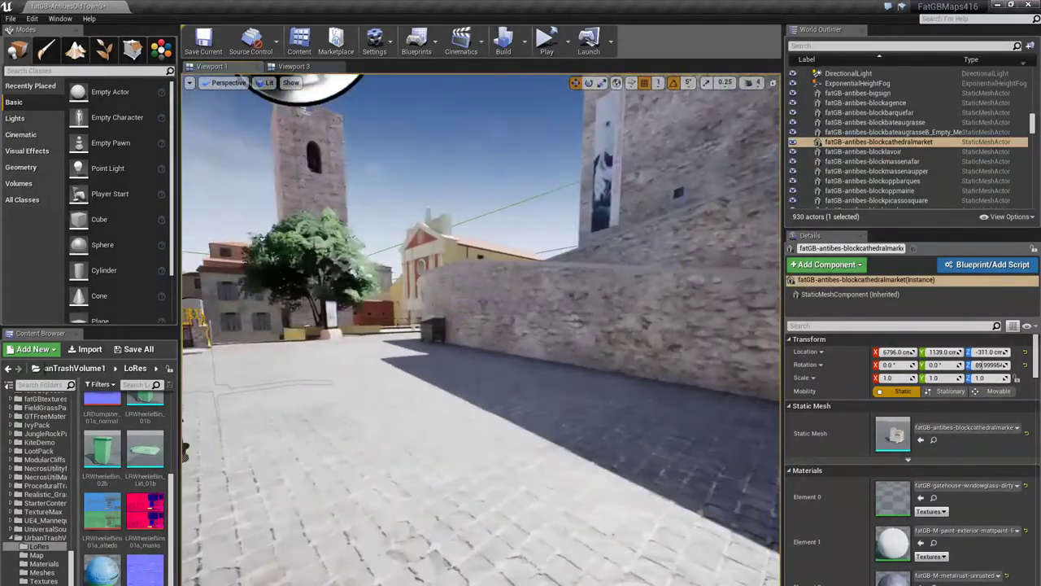
# Step: Return across the paved square and examine the relief of a stone wall at close range
pyautogui.moveTo(482, 329); pyautogui.dragTo(382, 330, button='right')
pyautogui.press('d')
pyautogui.press('w')
pyautogui.moveTo(494, 332); pyautogui.dragTo(688, 335, button='right')
pyautogui.moveTo(341, 326); pyautogui.dragTo(322, 293, button='right')
pyautogui.moveTo(424, 312); pyautogui.dragTo(362, 311, button='right')
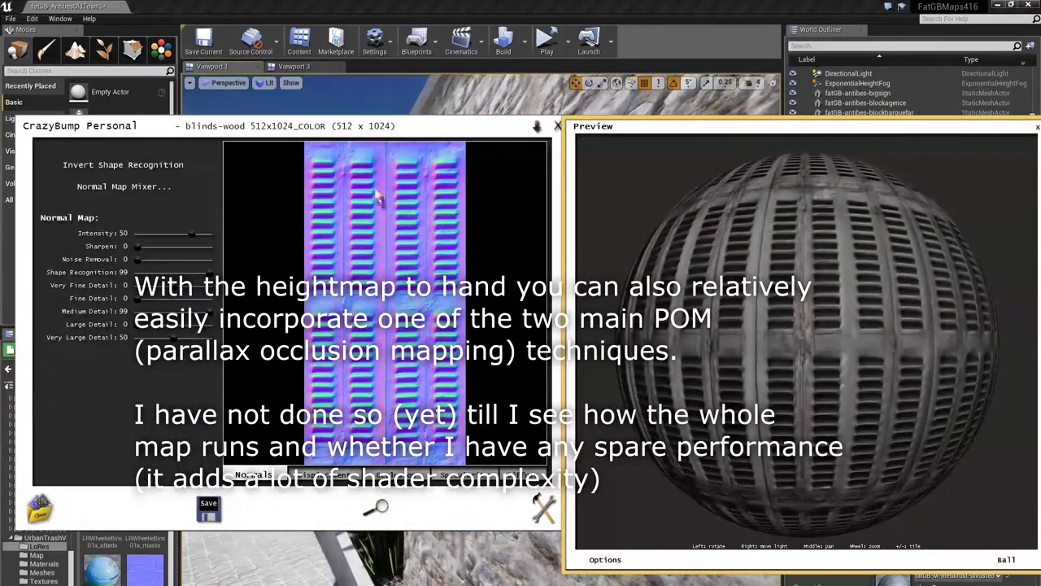
# Step: Switch to CrazyBump and compare the diffuse and normal maps of the blinds-wood 512x1024_COLOR texture
pyautogui.moveTo(363, 133); pyautogui.dragTo(367, 132)
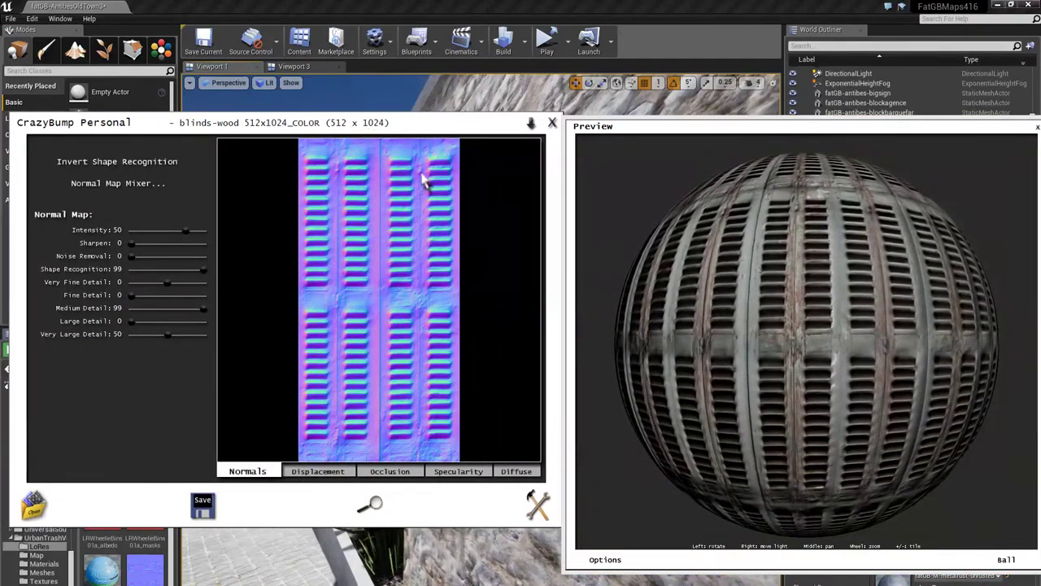
pyautogui.click(501, 474)
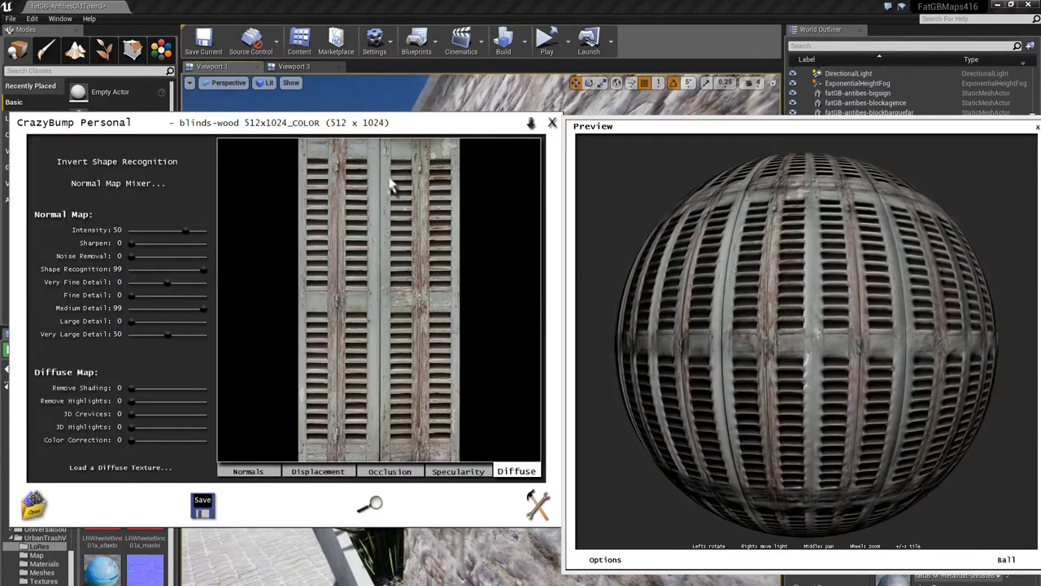
pyautogui.click(248, 471)
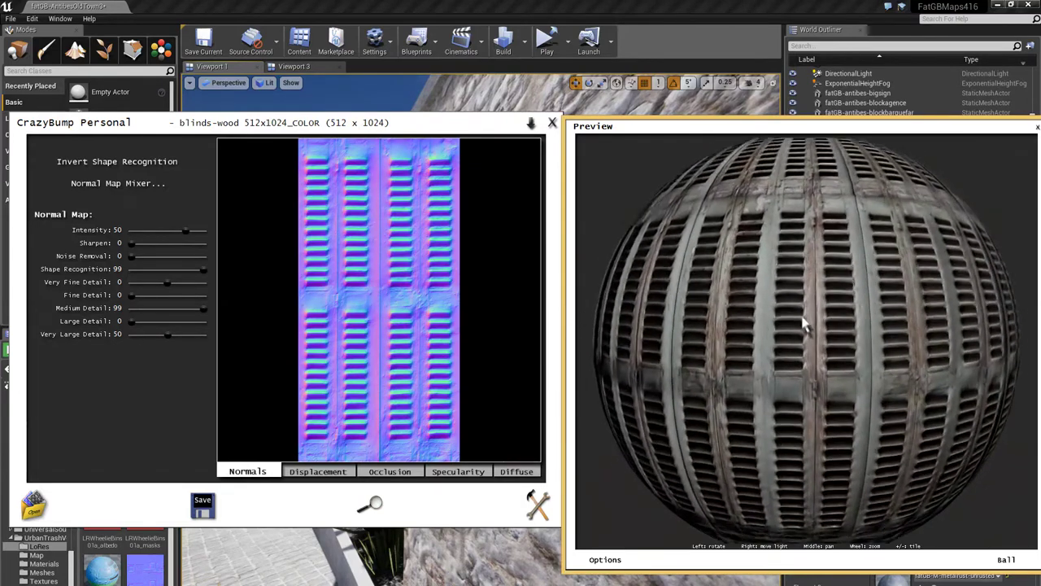
# Step: Enlarge the ball preview and set the normal map's Fine Detail to 72 and Very Large Detail to 0
pyautogui.scroll(3, 803, 325)
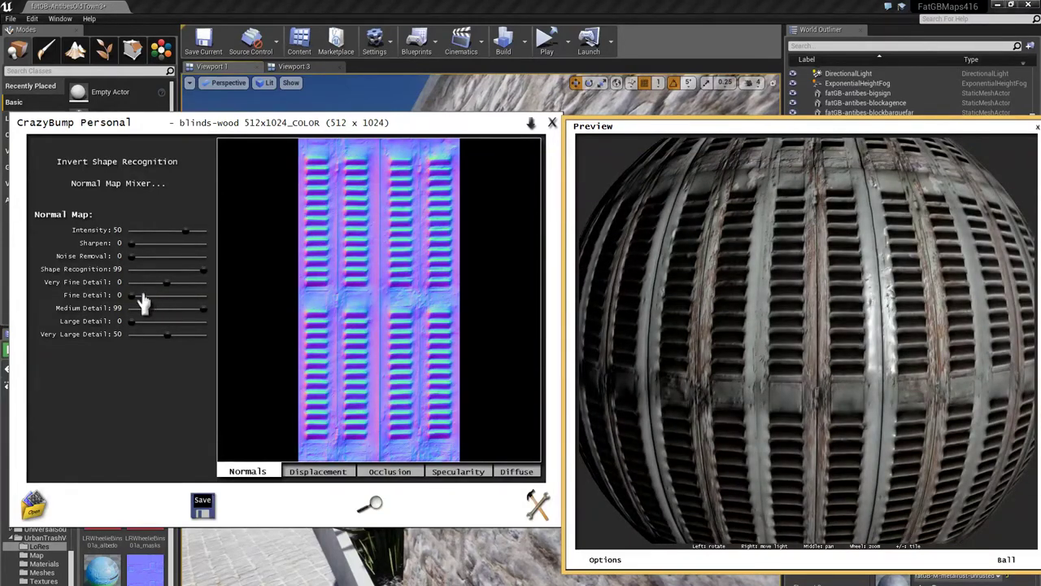
pyautogui.moveTo(143, 302); pyautogui.dragTo(59, 335)
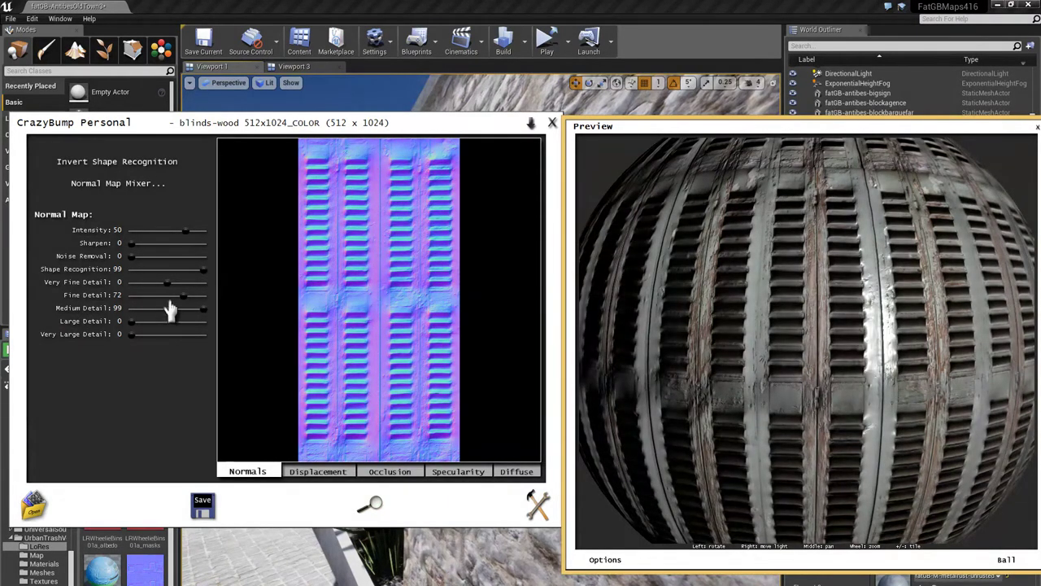
# Step: Set the normal map's Shape Recognition to 0 and inspect the shutter relief on the ball under a moved light
pyautogui.moveTo(203, 271); pyautogui.dragTo(82, 276)
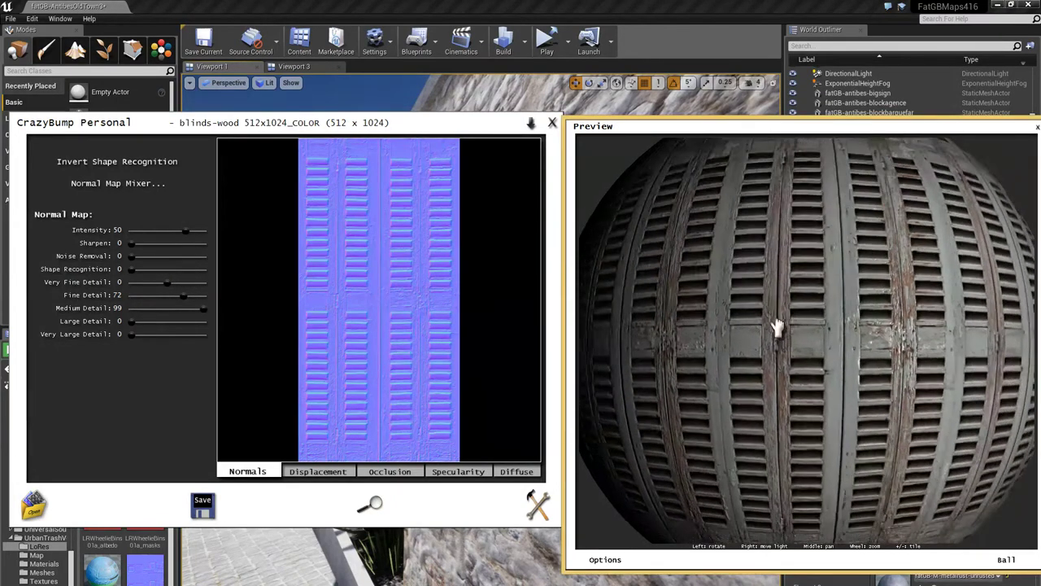
pyautogui.moveTo(852, 342); pyautogui.dragTo(770, 344, button='right')
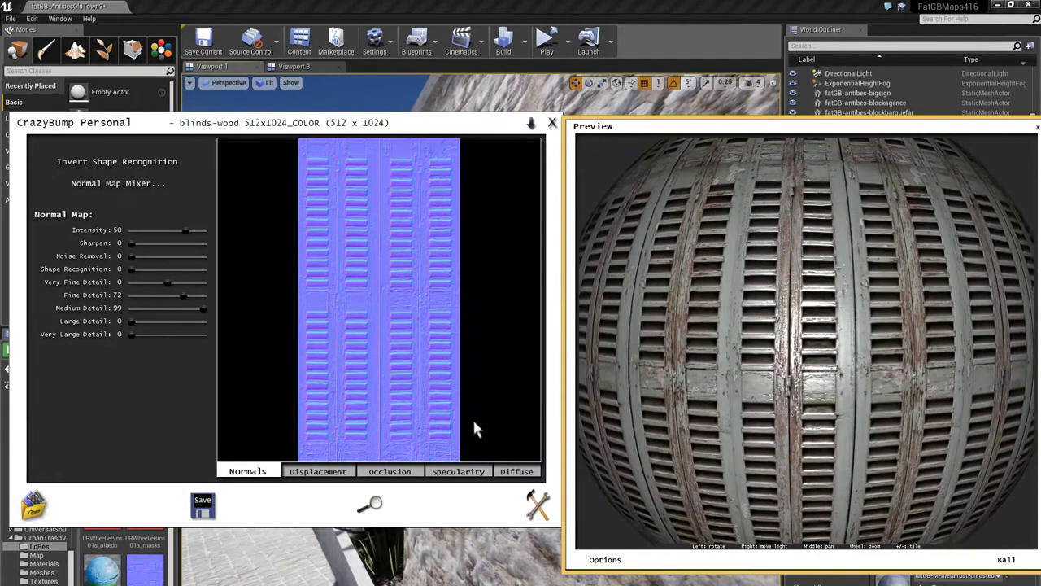
# Step: Set Enhance Detail to 95 for the displacement map and to 66 for the occlusion map
pyautogui.click(322, 480)
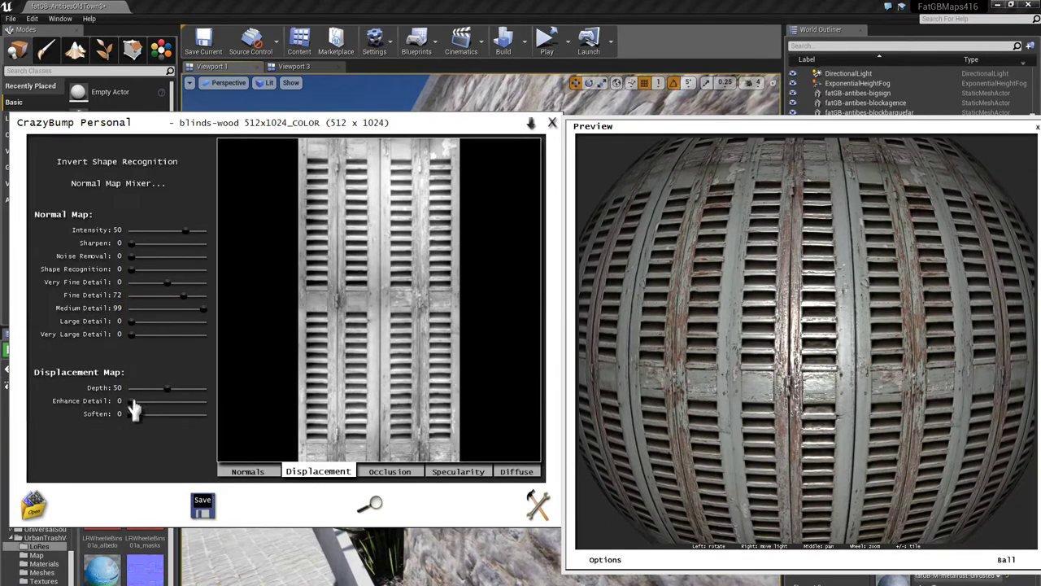
pyautogui.moveTo(132, 401); pyautogui.dragTo(202, 412)
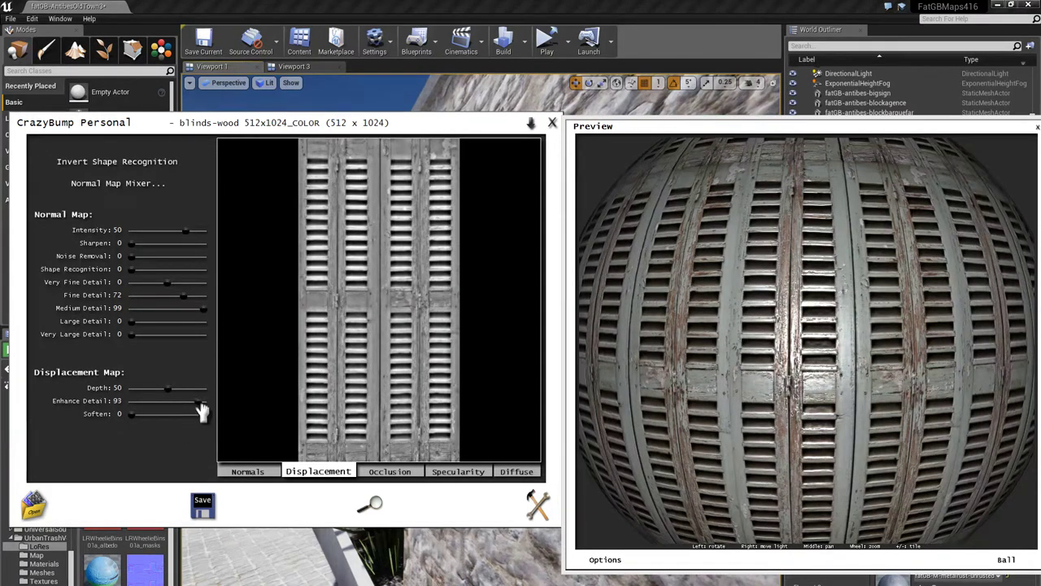
pyautogui.click(389, 472)
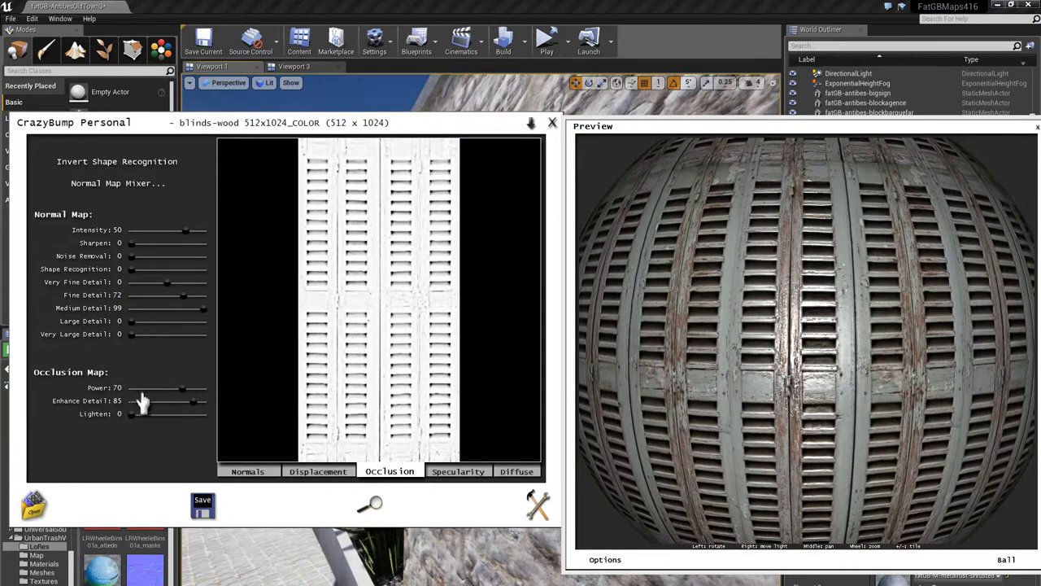
pyautogui.moveTo(194, 401); pyautogui.dragTo(177, 402)
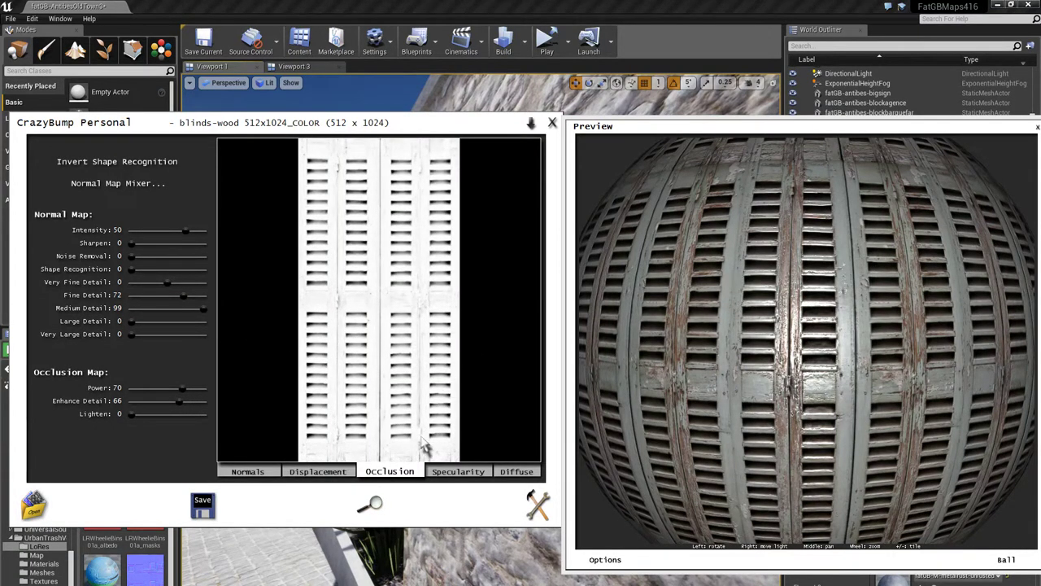
# Step: Compare the shutter texture's specularity and displacement maps, and minimise CrazyBump to return to the level
pyautogui.click(458, 471)
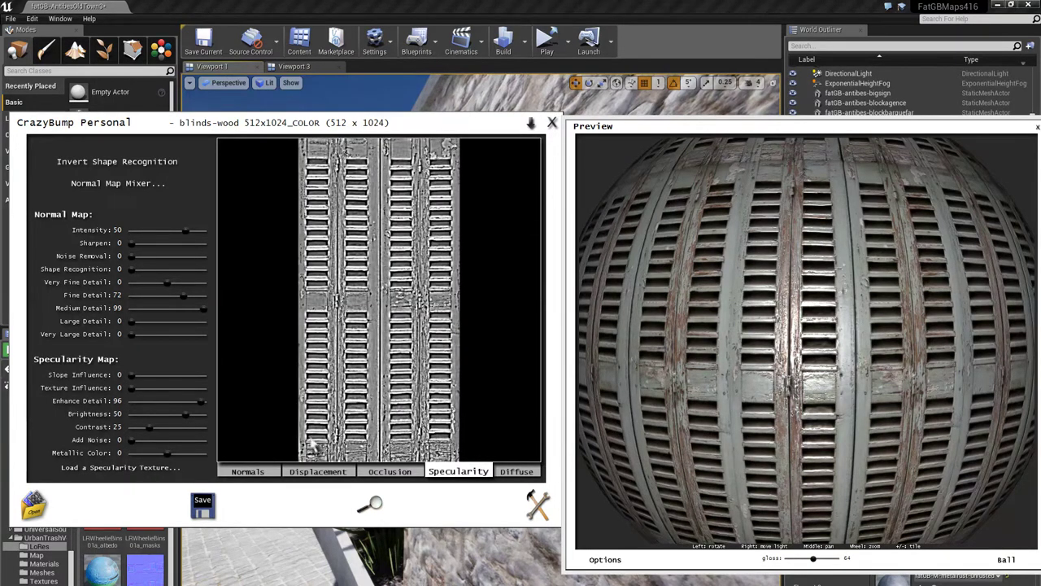
pyautogui.click(318, 471)
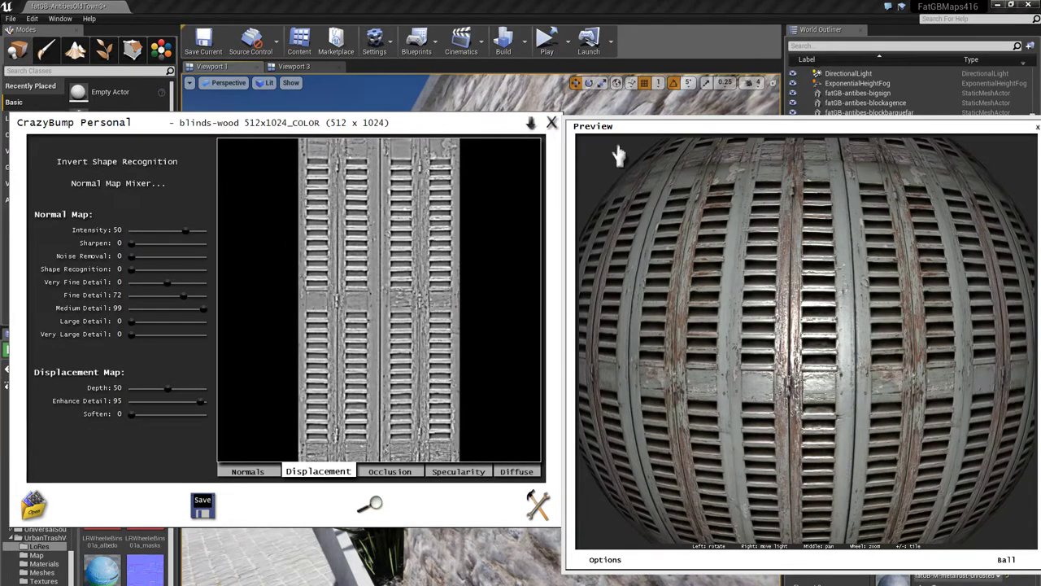
pyautogui.click(531, 122)
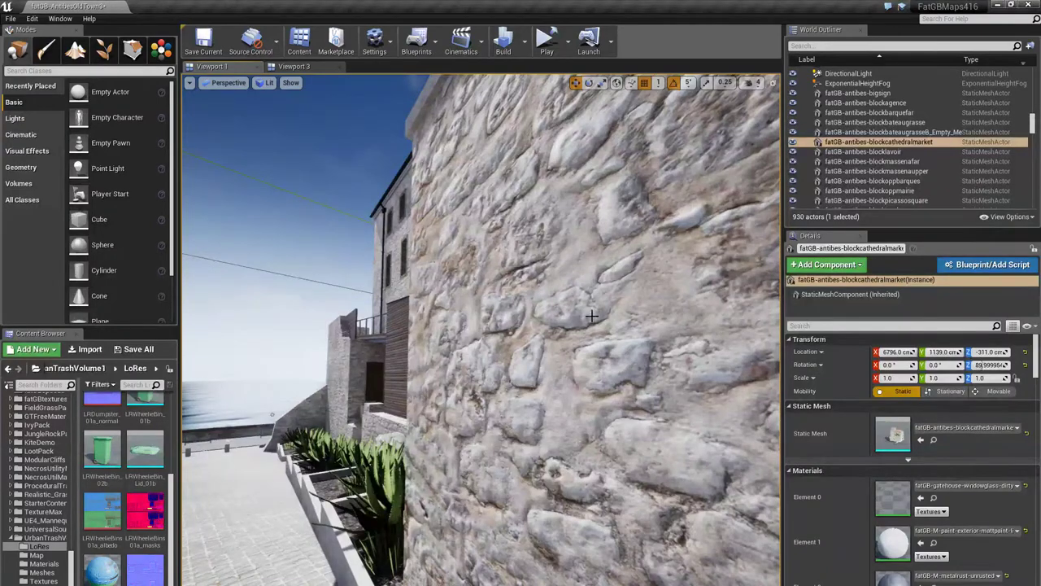
# Step: Travel from the stone wall across the town to the wall lamp near the wooden shutters and check its selection
pyautogui.moveTo(591, 315); pyautogui.dragTo(724, 315, button='right')
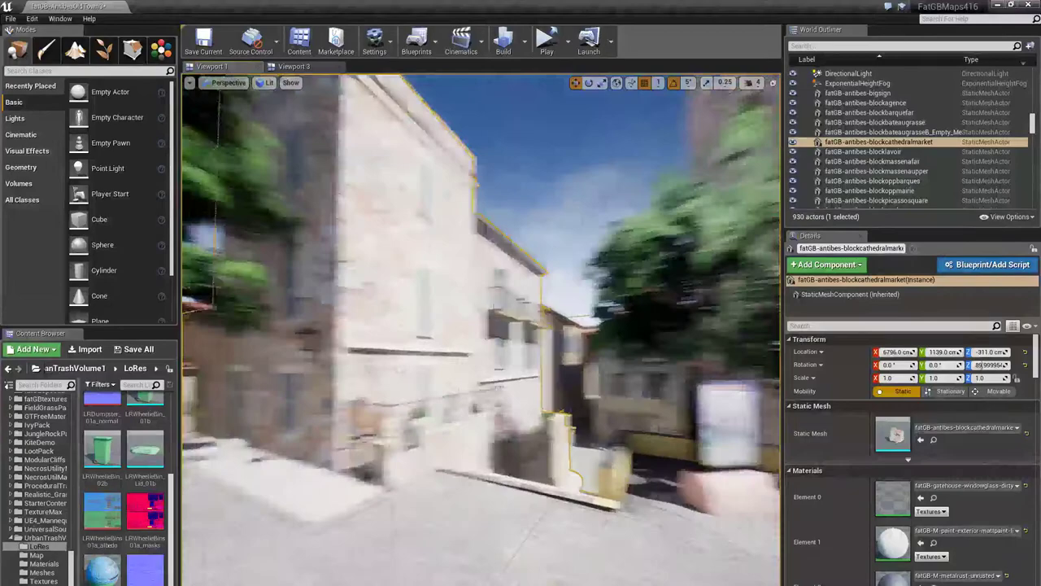
pyautogui.moveTo(683, 317); pyautogui.dragTo(618, 317, button='right')
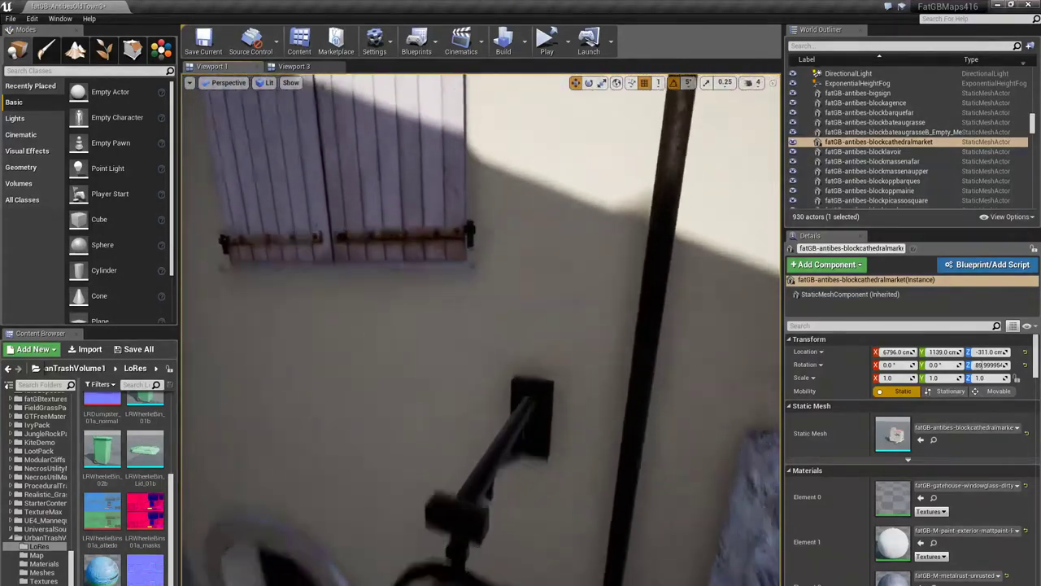
pyautogui.moveTo(444, 426)
pyautogui.mouseDown(button='right')
pyautogui.moveTo(407, 504)
pyautogui.moveTo(444, 427)
pyautogui.mouseUp(button='right')
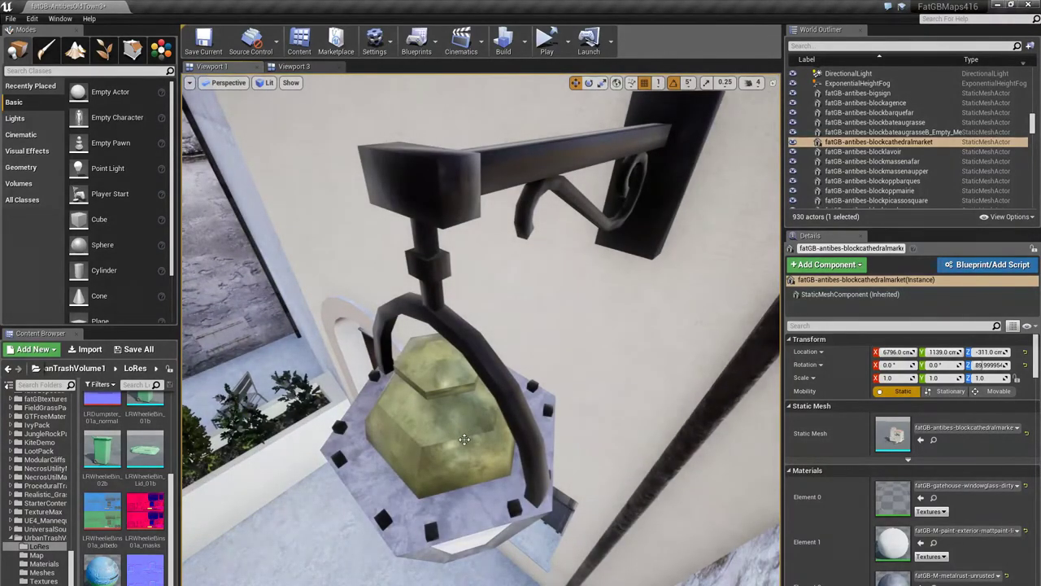
pyautogui.click(446, 431)
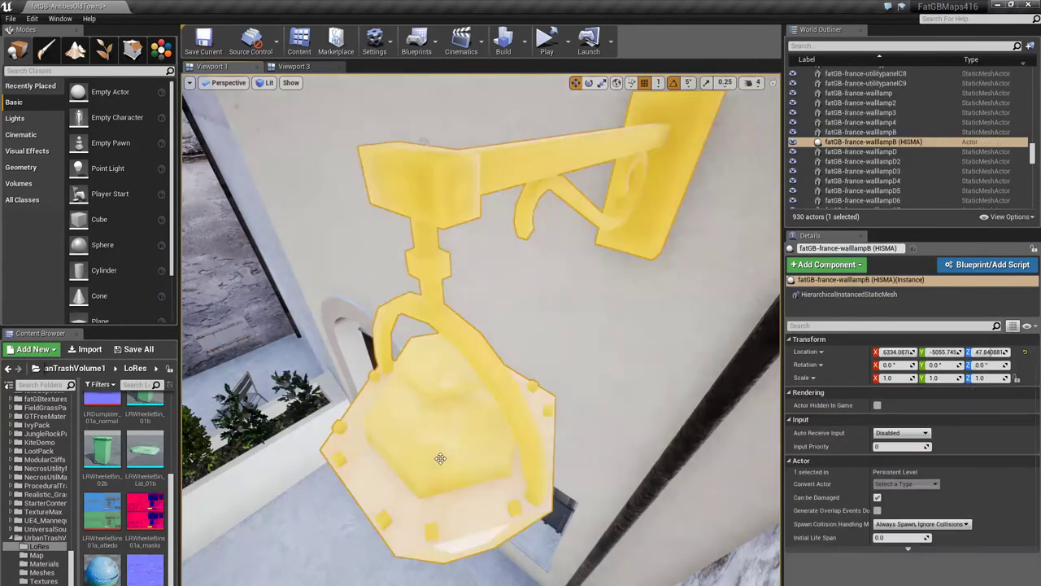
pyautogui.click(467, 440)
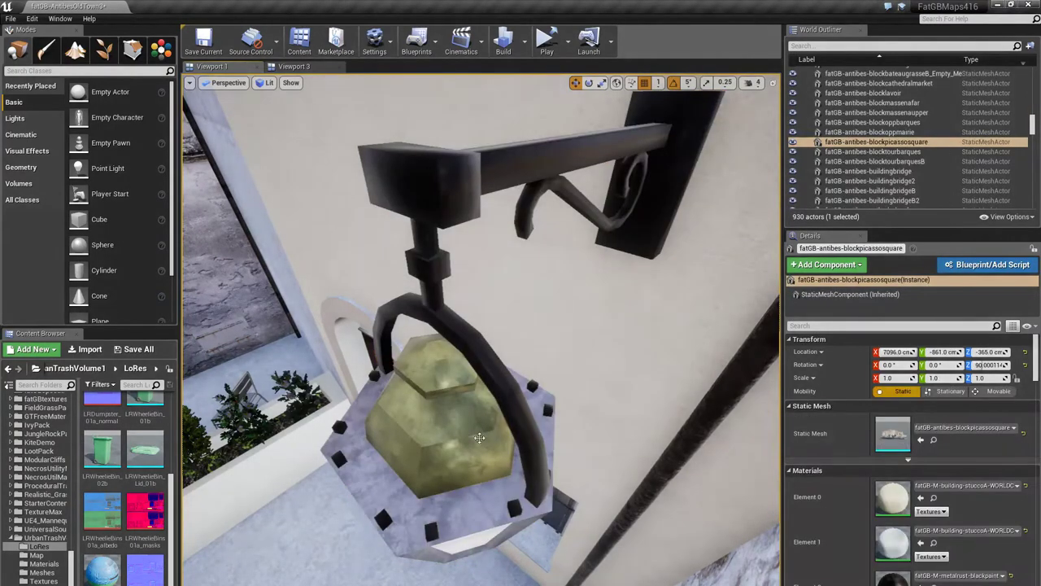
# Step: Examine the wall lamp's cap, rim and bracket at close range, and the carved wooden door and ivy nearby
pyautogui.moveTo(444, 457); pyautogui.dragTo(443, 457, button='right')
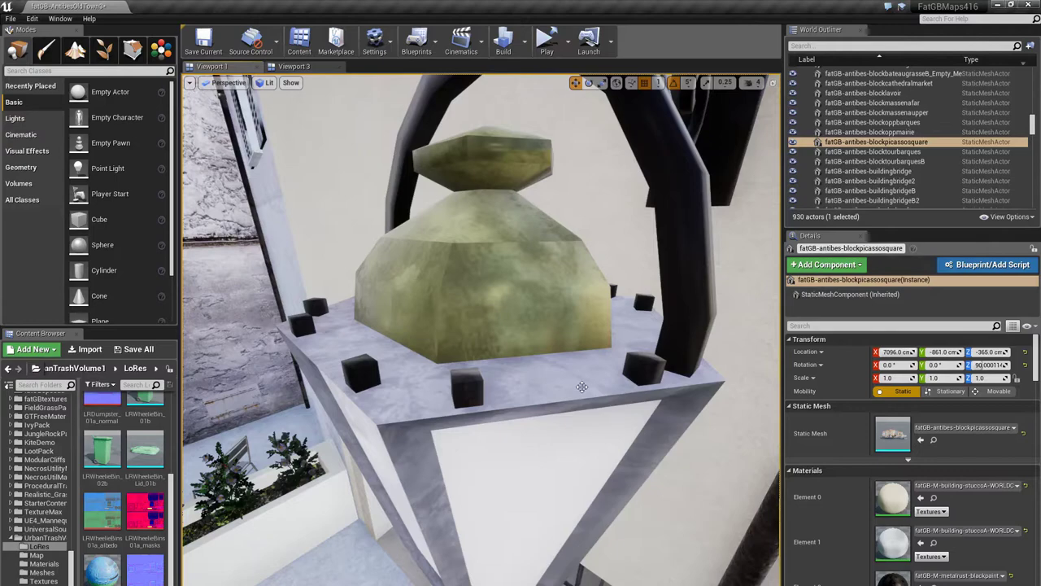
pyautogui.moveTo(444, 457); pyautogui.dragTo(443, 457, button='right')
pyautogui.moveTo(439, 321); pyautogui.dragTo(439, 320, button='right')
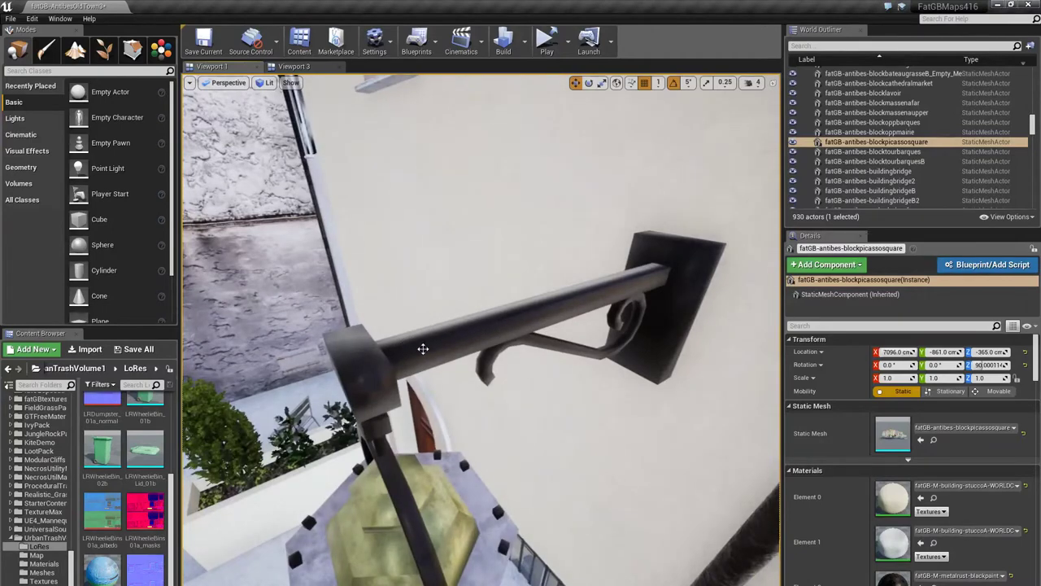
pyautogui.moveTo(439, 358); pyautogui.dragTo(440, 358, button='right')
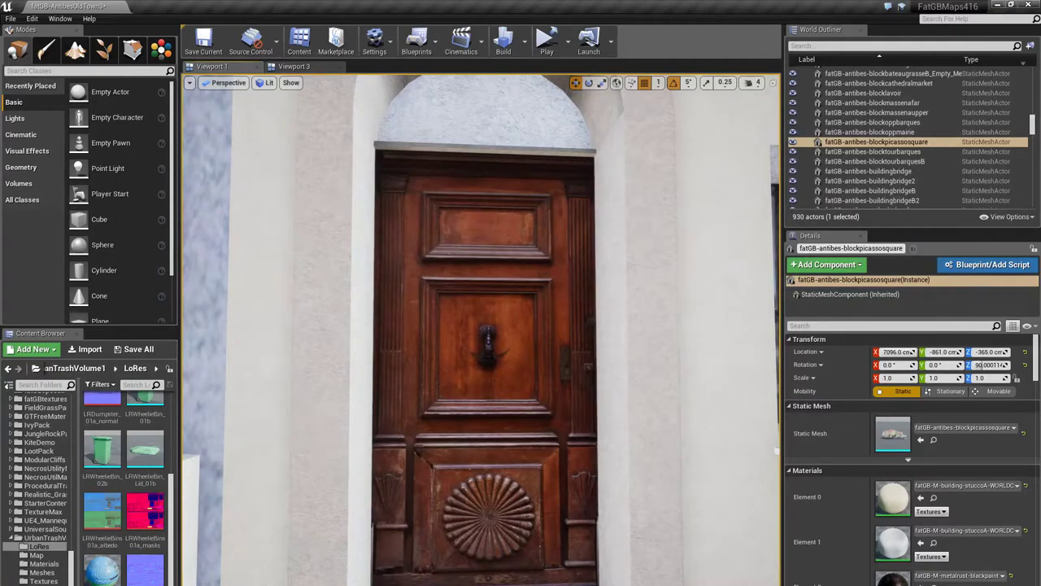
pyautogui.moveTo(439, 359); pyautogui.dragTo(439, 358, button='right')
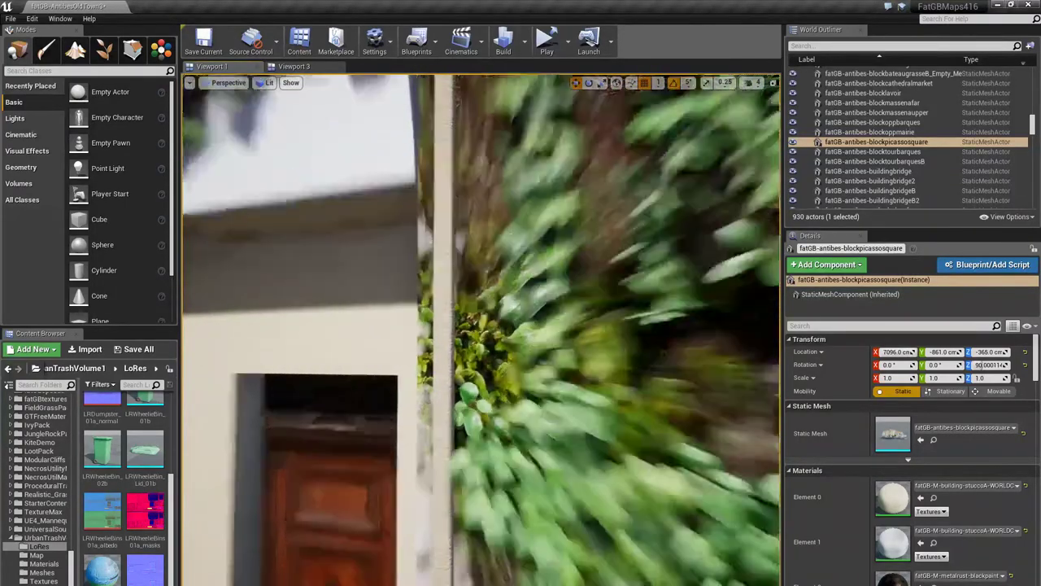
# Step: Examine the crenellated stone building and its Musée Picasso banner up close and from the coastal road
pyautogui.moveTo(480, 330); pyautogui.dragTo(488, 407)
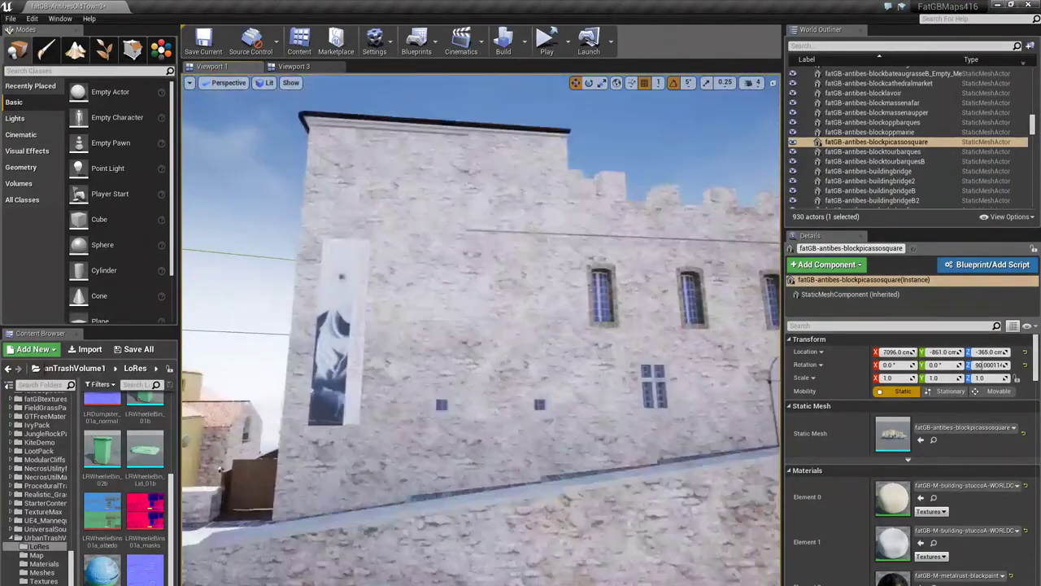
pyautogui.moveTo(481, 330); pyautogui.dragTo(406, 301, button='right')
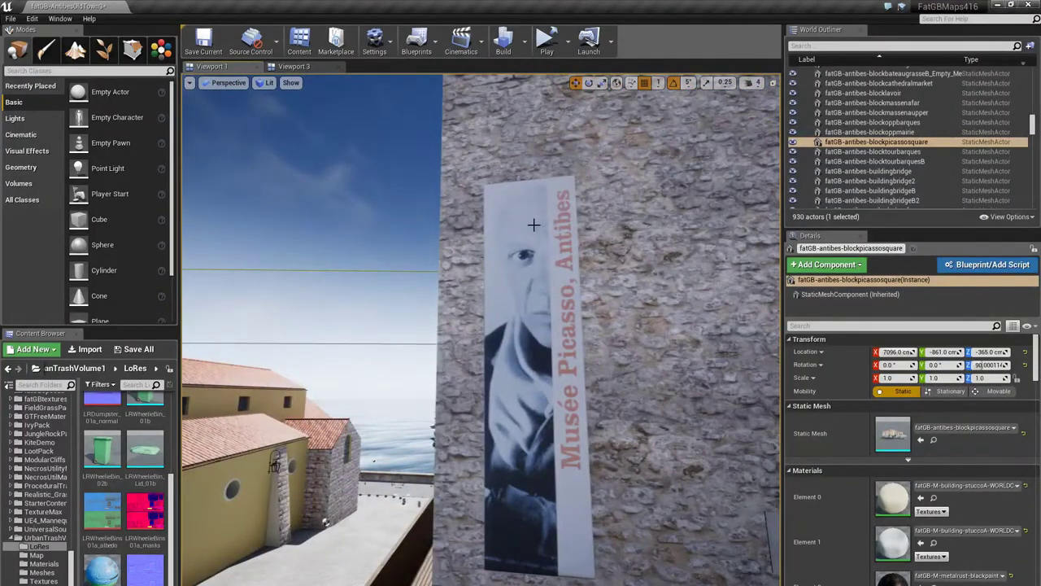
pyautogui.moveTo(533, 225); pyautogui.dragTo(609, 158, button='right')
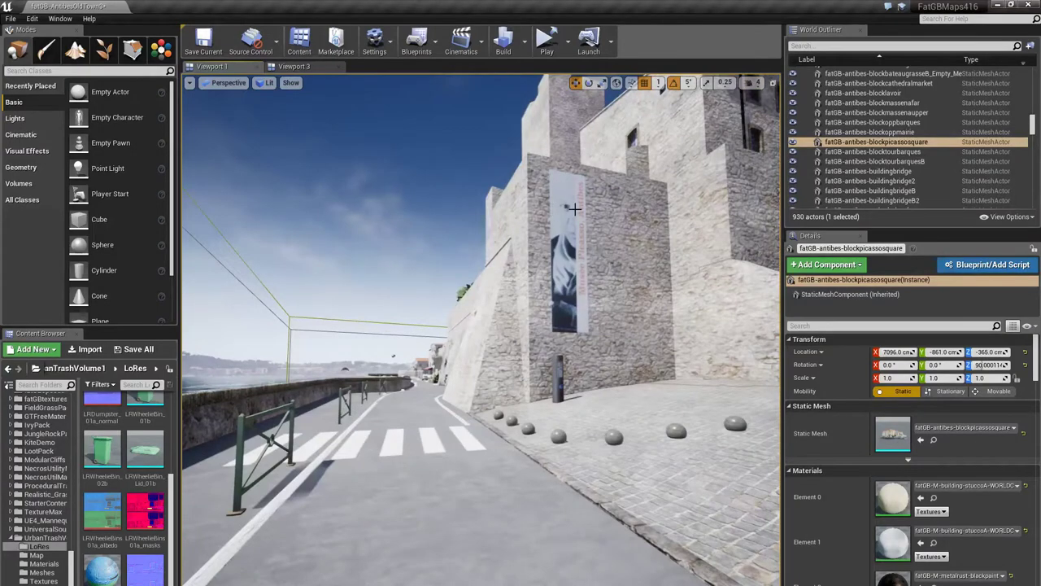
# Step: Follow the coastal road past the rock face and the dumpster to a raised view over the sea wall
pyautogui.moveTo(460, 428); pyautogui.dragTo(435, 429, button='right')
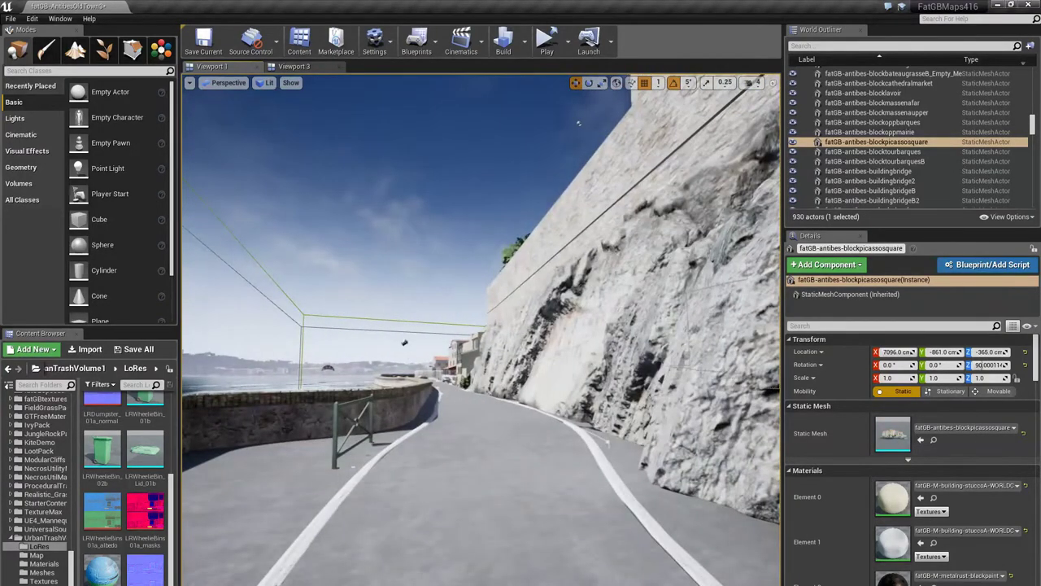
pyautogui.moveTo(436, 429); pyautogui.dragTo(459, 429, button='right')
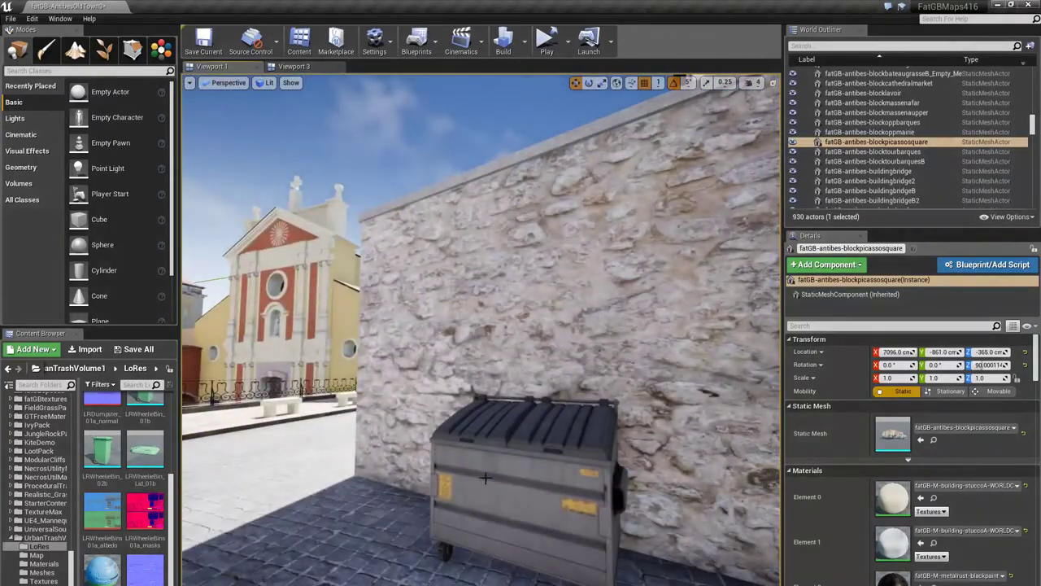
pyautogui.moveTo(484, 477)
pyautogui.mouseDown(button='right')
pyautogui.moveTo(435, 477)
pyautogui.moveTo(486, 486)
pyautogui.mouseUp(button='right')
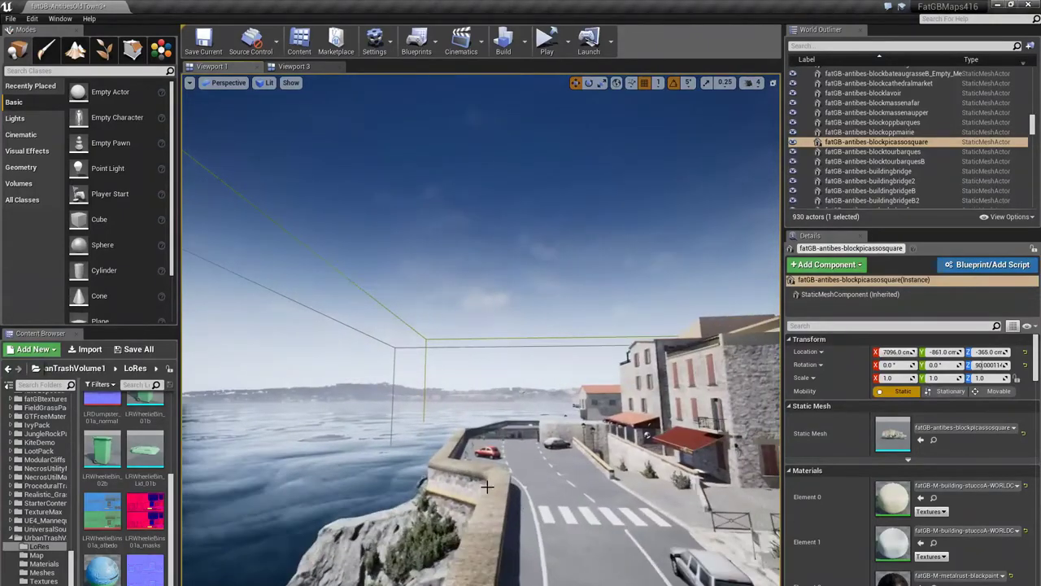
# Step: Frame the fatGB-street-wirefenceHeras-lowpoly fence on the seaside road, examine its wire panels up close and select the panel
pyautogui.click(525, 431)
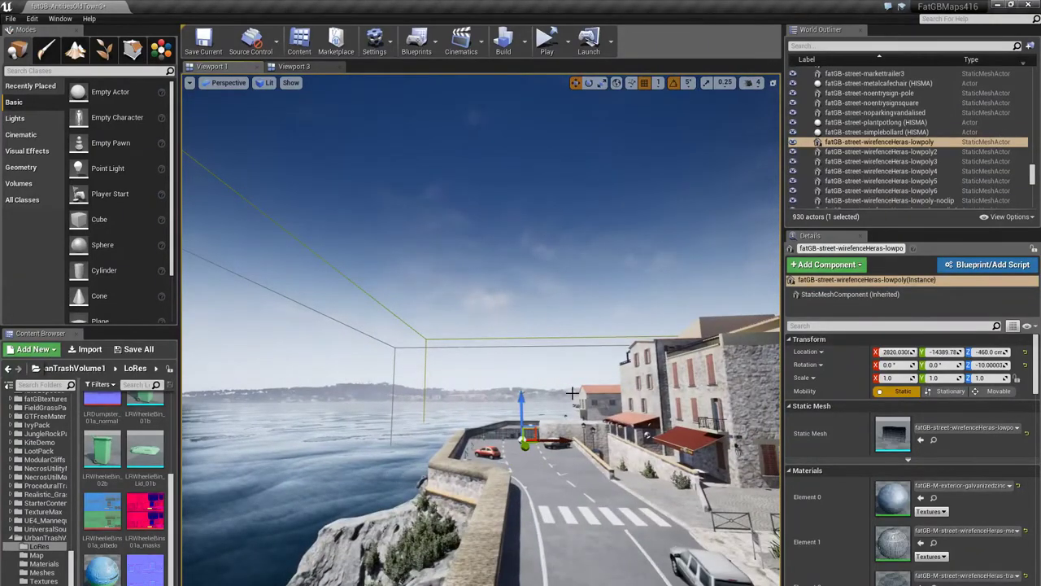
pyautogui.doubleClick(841, 142)
pyautogui.click(491, 511)
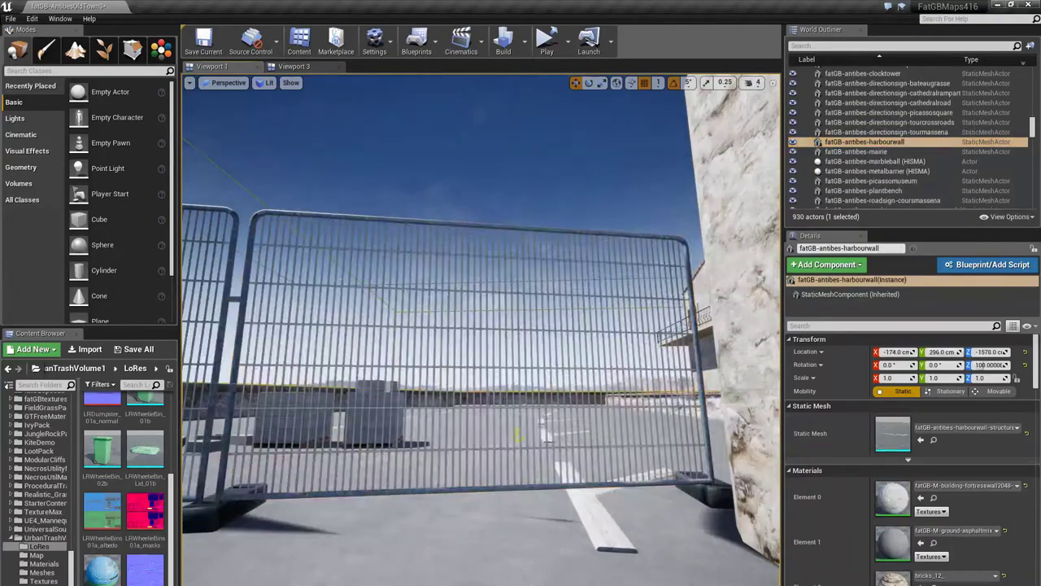
pyautogui.moveTo(492, 510); pyautogui.dragTo(517, 480, button='right')
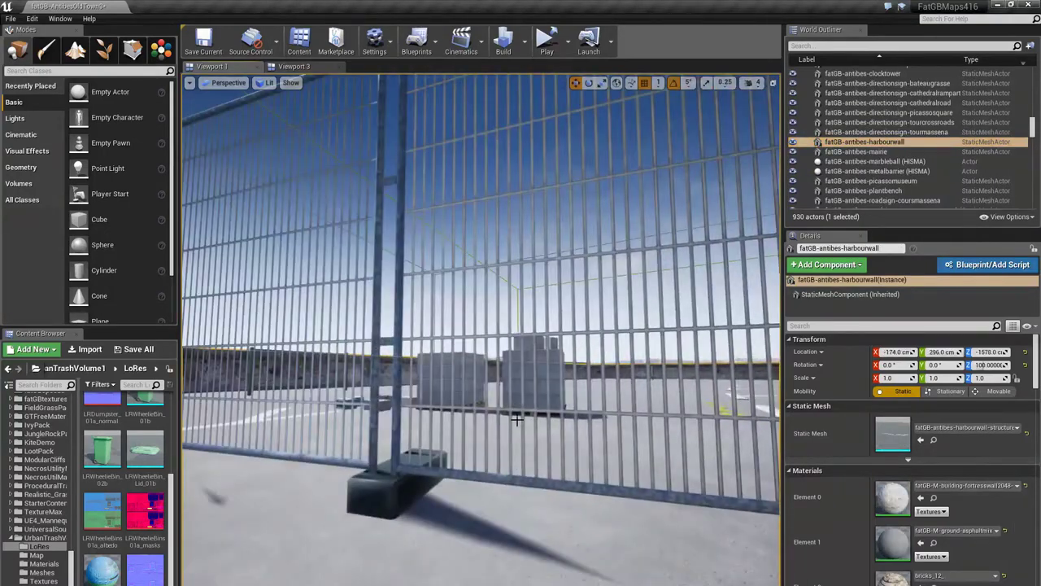
pyautogui.click(557, 464)
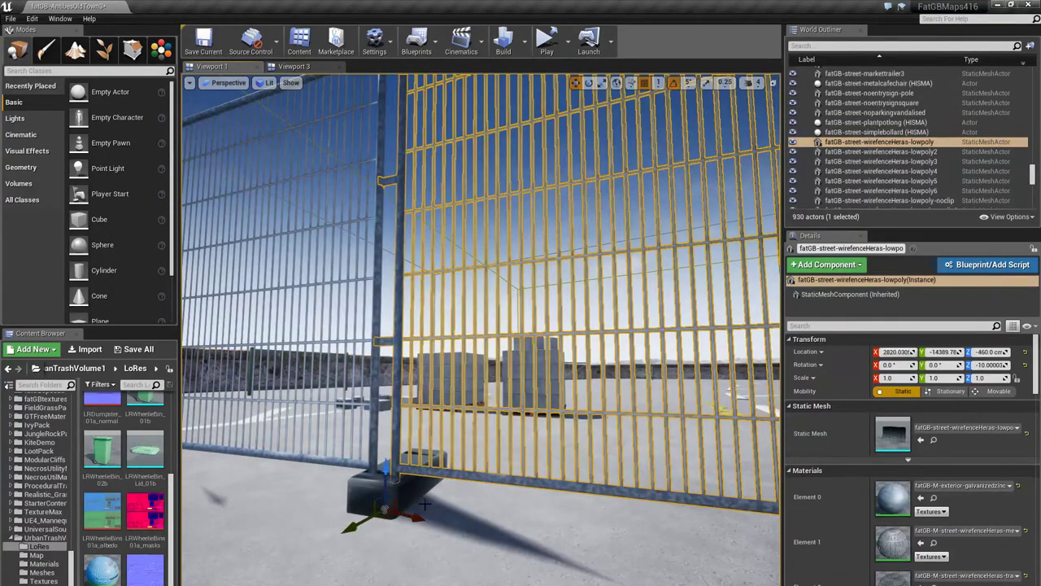
# Step: Select the block foot under the wire fence, locate its material and open it in the material editor
pyautogui.click(376, 498)
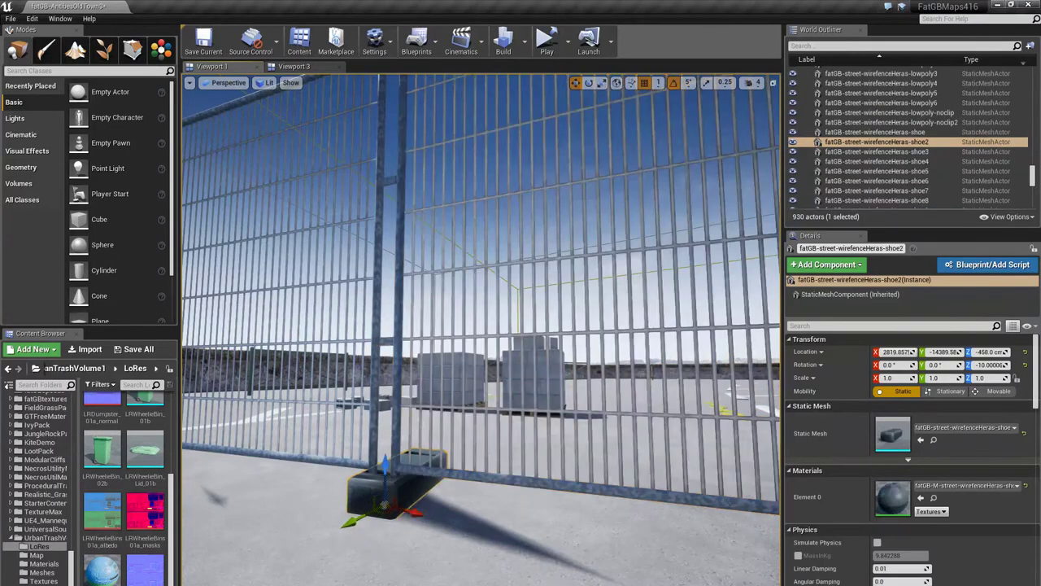
pyautogui.click(933, 497)
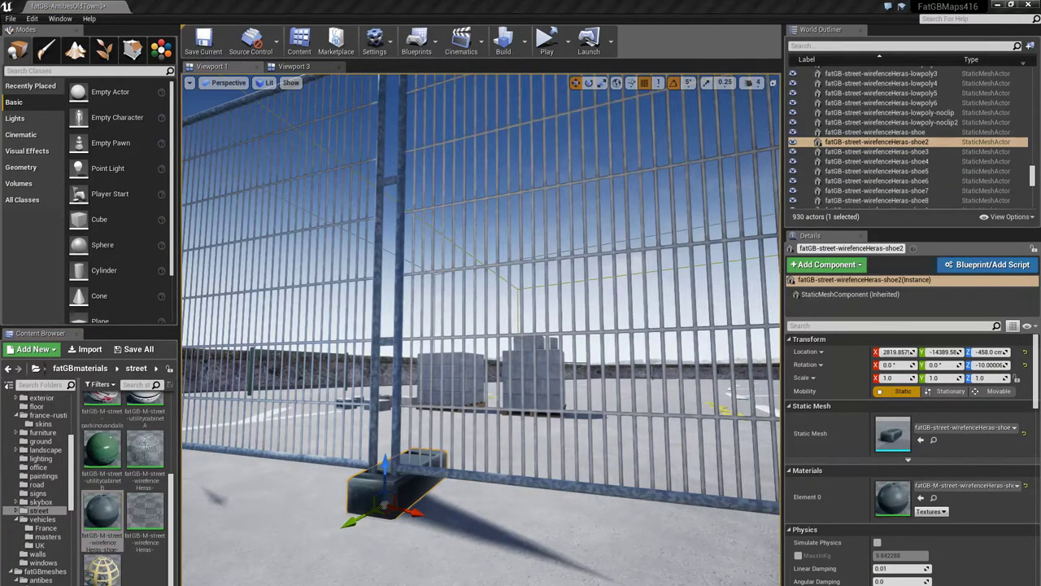
pyautogui.moveTo(1039, 309); pyautogui.dragTo(92, 5)
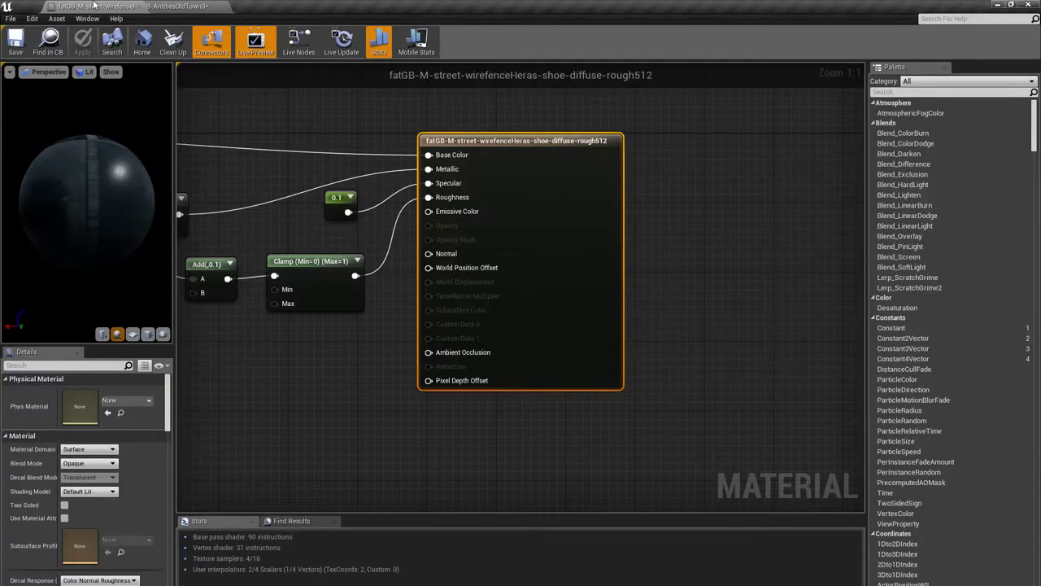
# Step: Examine the fence foot material's node graph from the output back to its Texture Sample, and select that node
pyautogui.moveTo(227, 226); pyautogui.dragTo(479, 241, button='right')
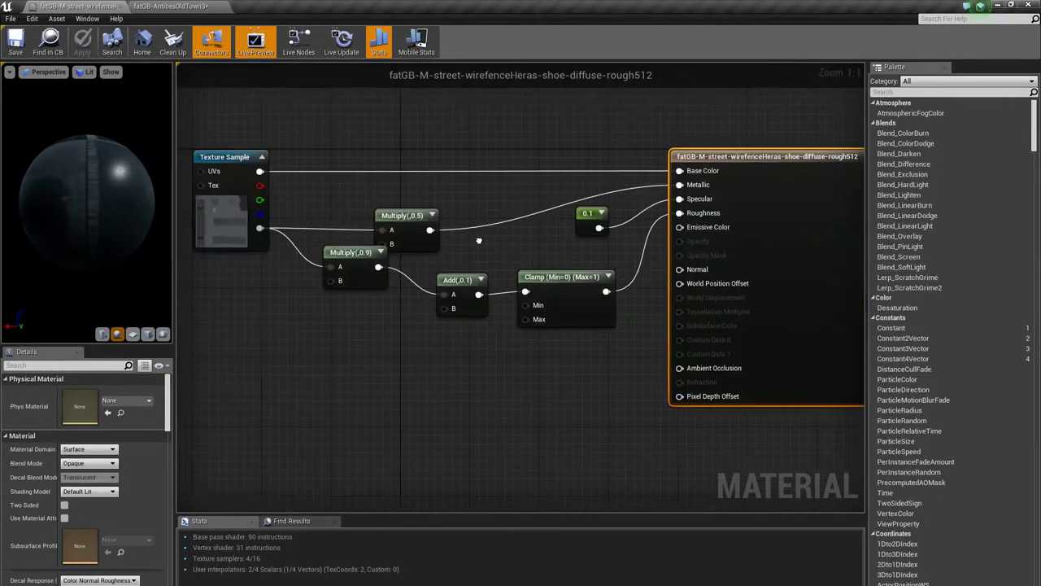
pyautogui.moveTo(228, 296); pyautogui.dragTo(274, 332, button='right')
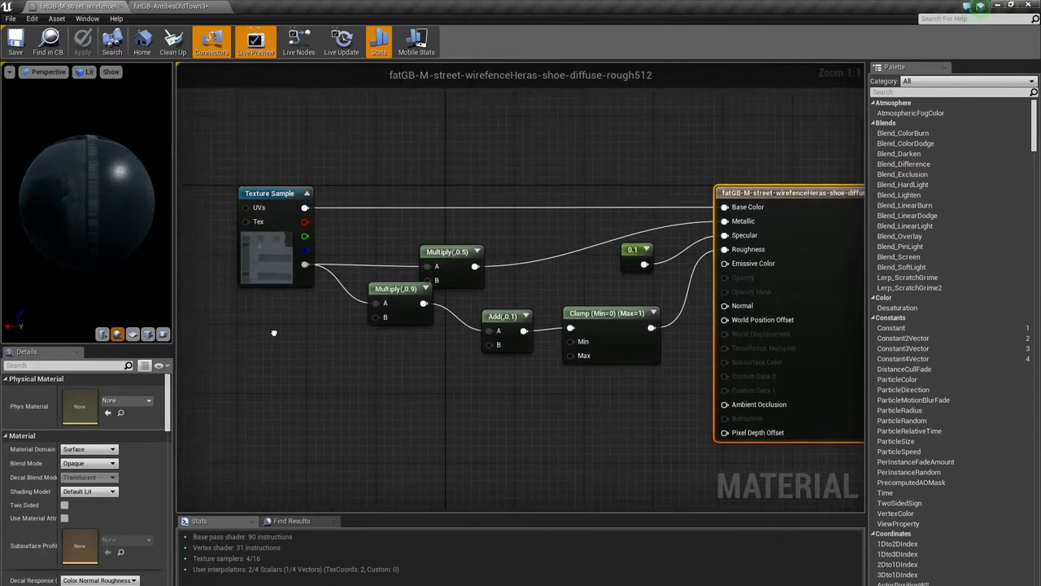
pyautogui.click(274, 260)
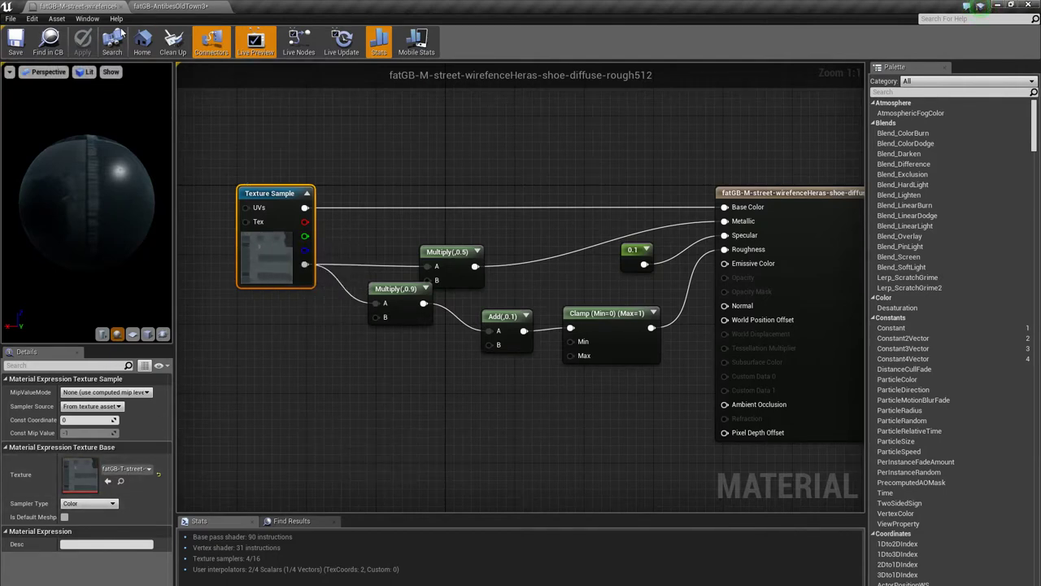
# Step: Return to the level and locate the fence foot's material in the content browser
pyautogui.click(167, 5)
pyautogui.click(933, 497)
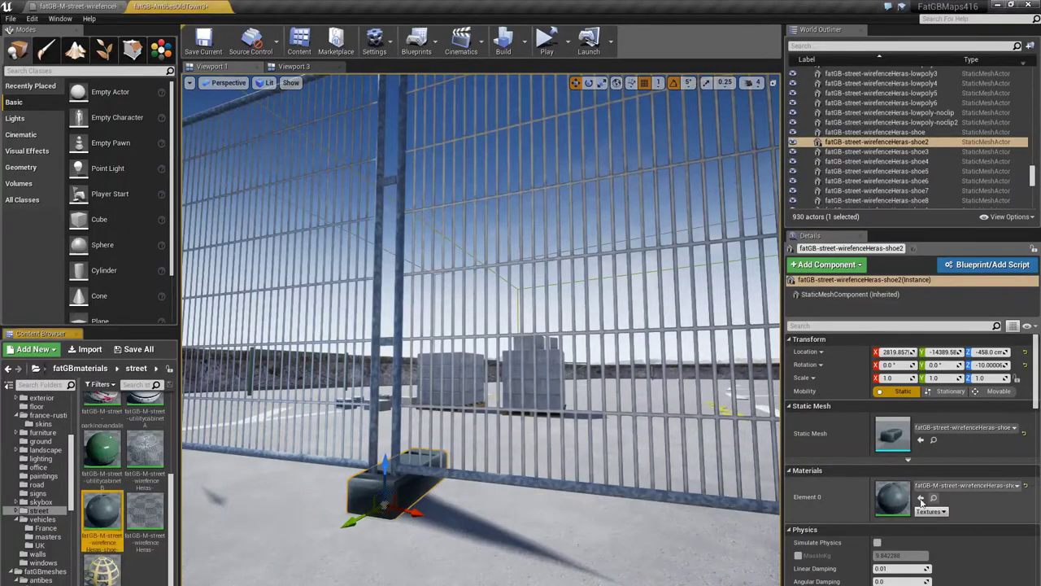
# Step: Open the fence foot's static mesh in the mesh editor, examine the block up close and display its UV layout
pyautogui.click(933, 440)
pyautogui.doubleClick(144, 510)
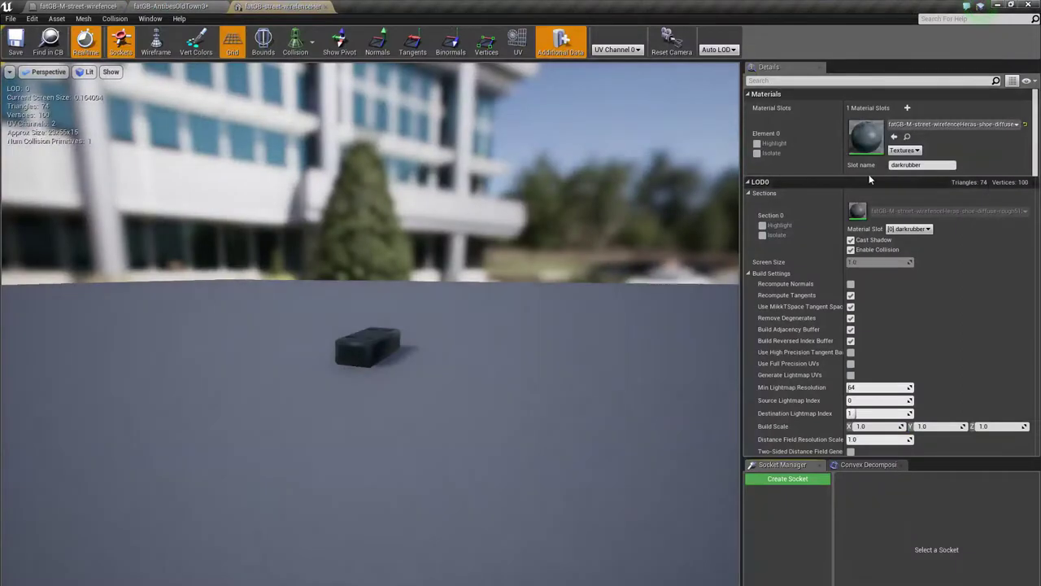
pyautogui.moveTo(444, 358); pyautogui.dragTo(444, 293)
pyautogui.moveTo(444, 293); pyautogui.dragTo(382, 309, button='right')
pyautogui.moveTo(370, 298); pyautogui.dragTo(334, 281)
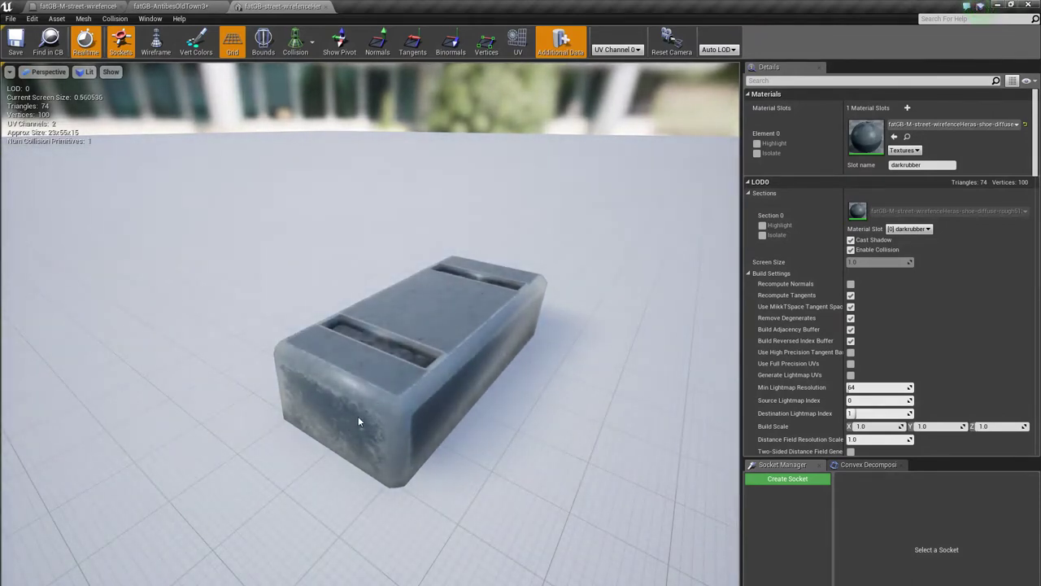
pyautogui.moveTo(386, 395); pyautogui.dragTo(475, 358)
pyautogui.moveTo(476, 358); pyautogui.dragTo(521, 382, button='right')
pyautogui.moveTo(488, 407); pyautogui.dragTo(497, 271)
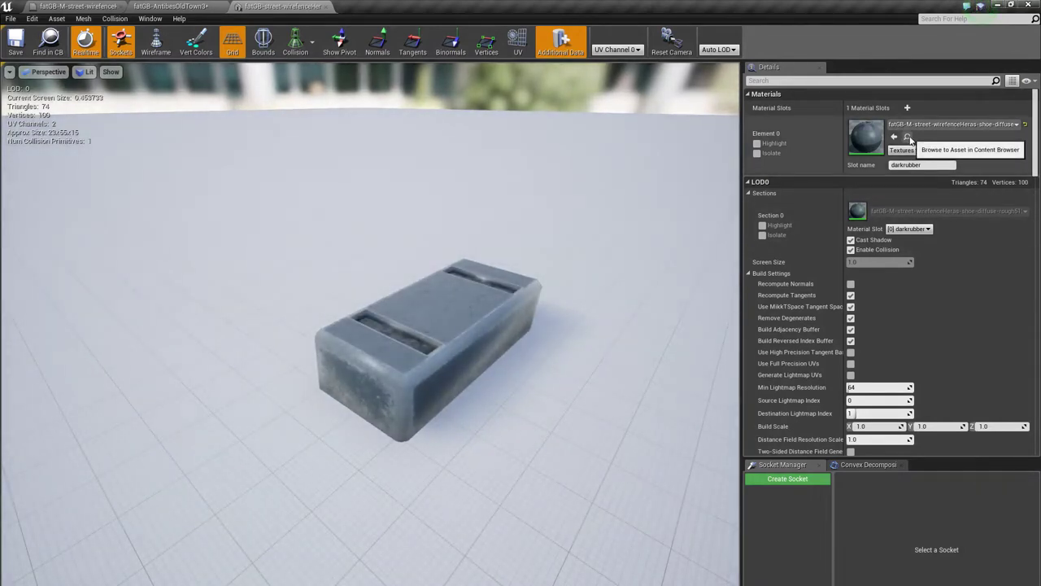
pyautogui.click(517, 41)
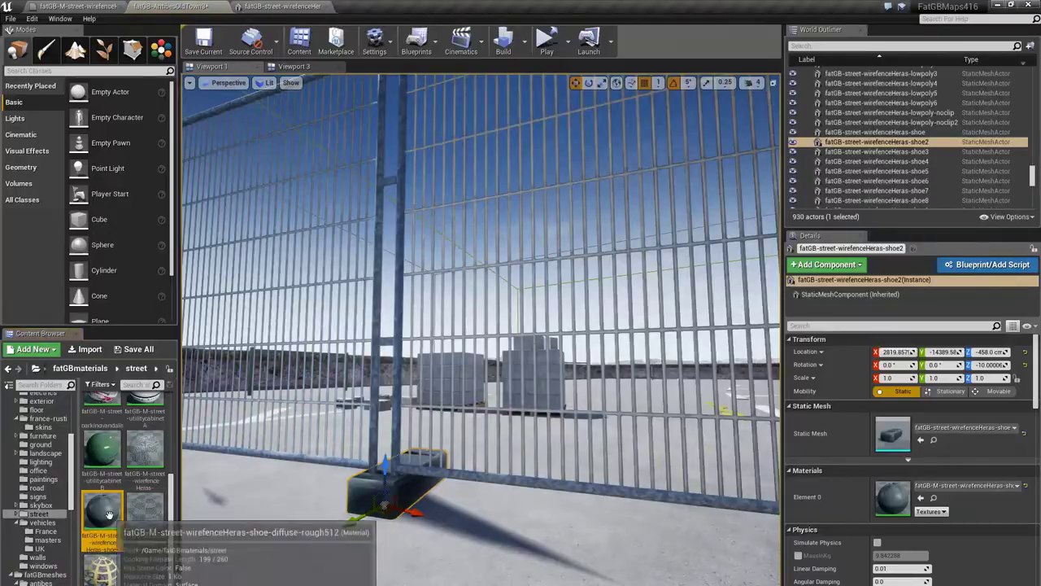
# Step: Open the fence foot's diffuse-rough512 texture without its alpha channel, compare it with the mesh's UV layout and return to the level
pyautogui.doubleClick(109, 514)
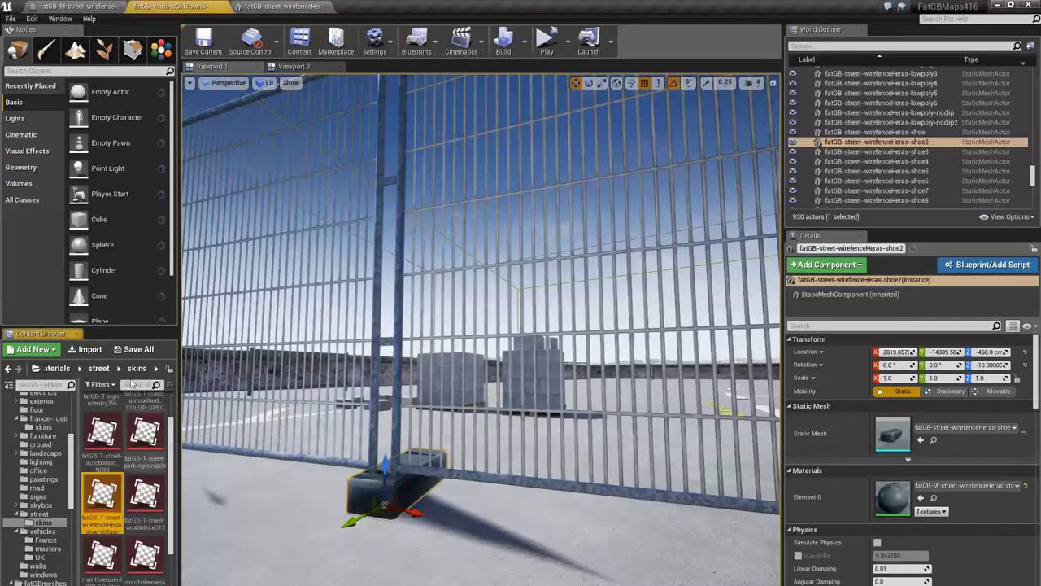
pyautogui.click(120, 481)
pyautogui.doubleClick(104, 500)
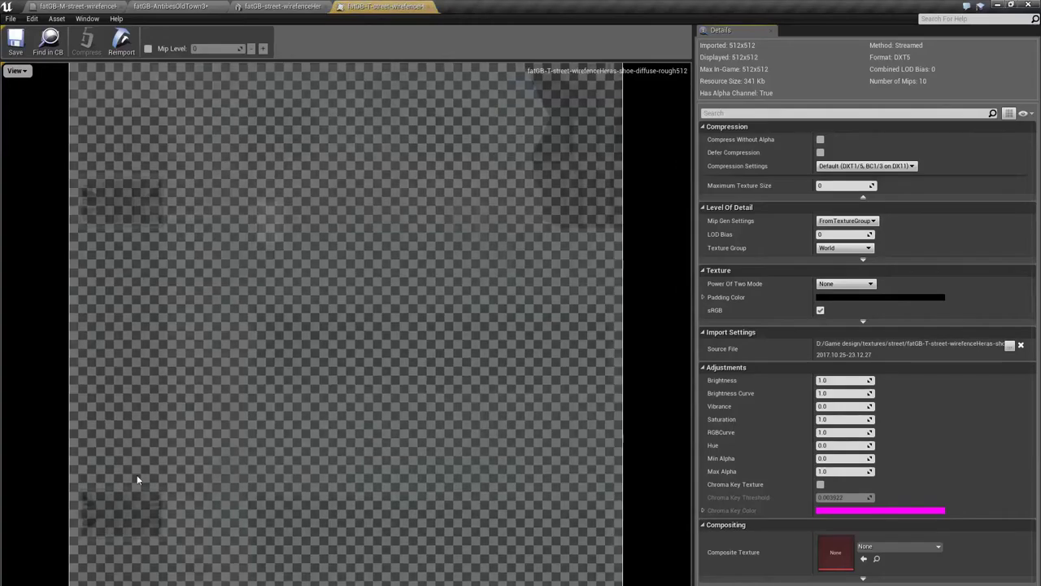
pyautogui.click(16, 73)
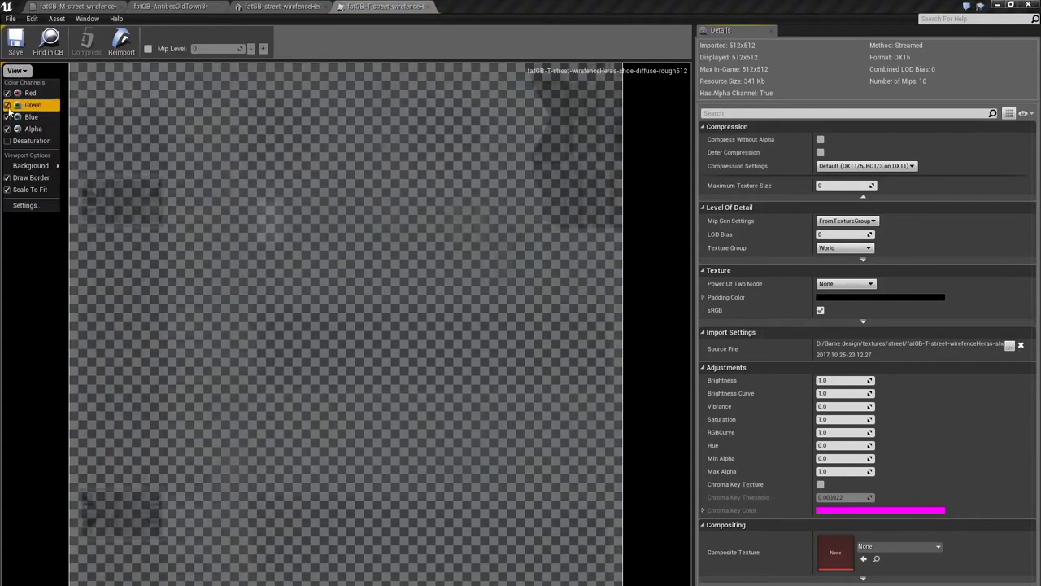
pyautogui.click(29, 129)
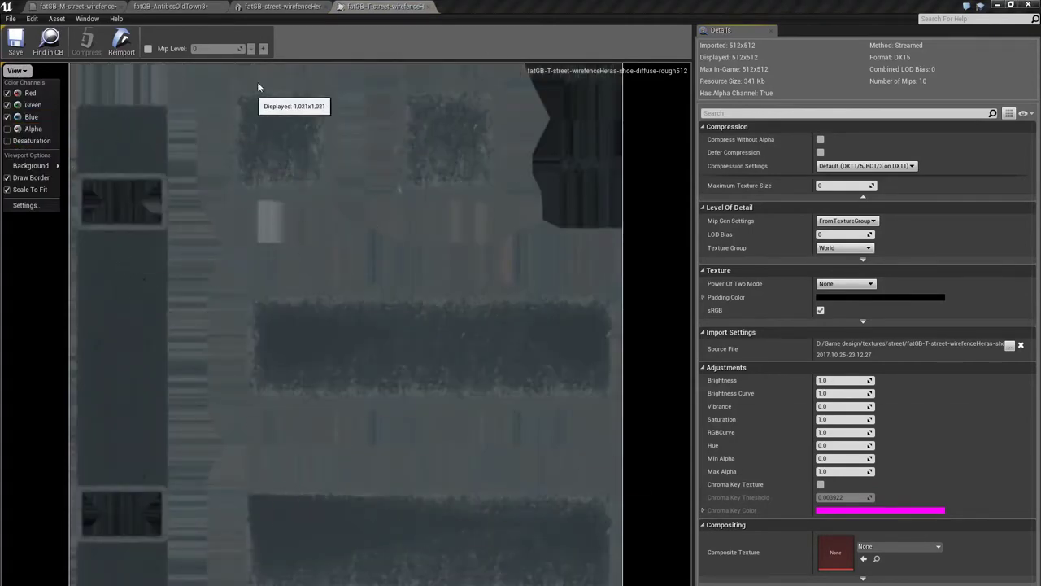
pyautogui.click(424, 6)
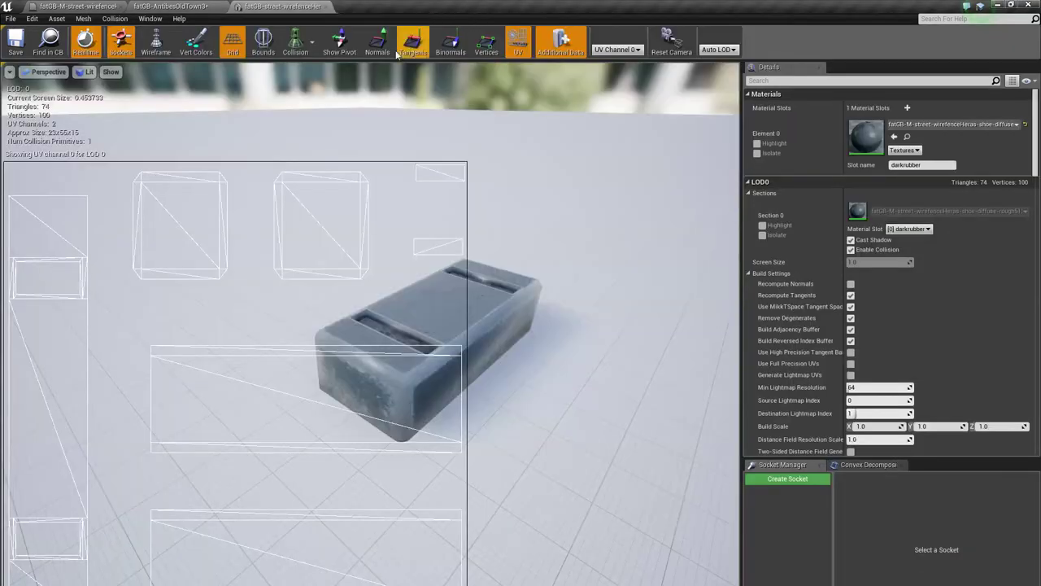
pyautogui.click(326, 6)
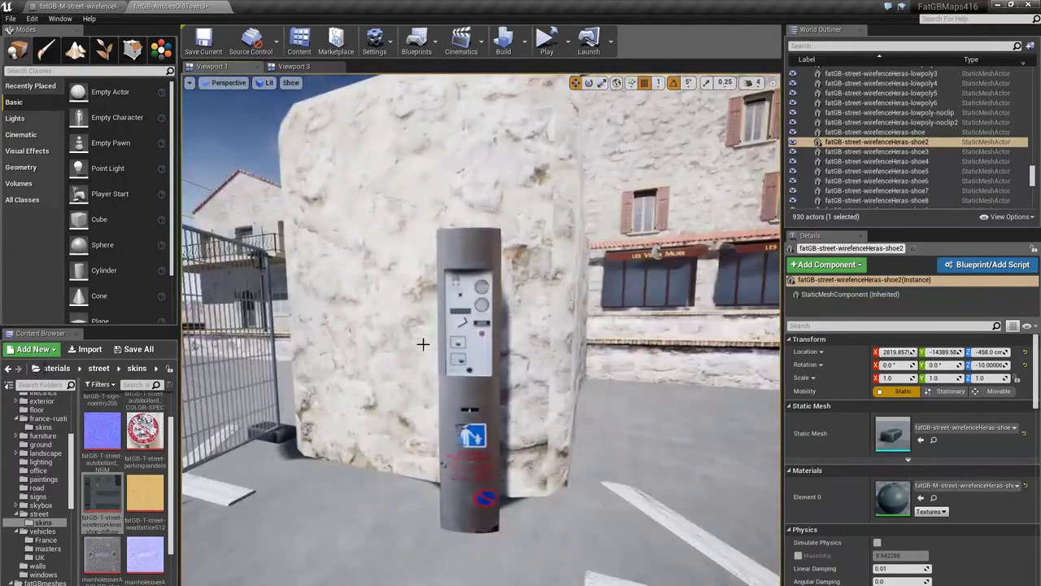
# Step: Select the bollard control post in front of the large rock, locate its material and open it in the material editor
pyautogui.click(453, 391)
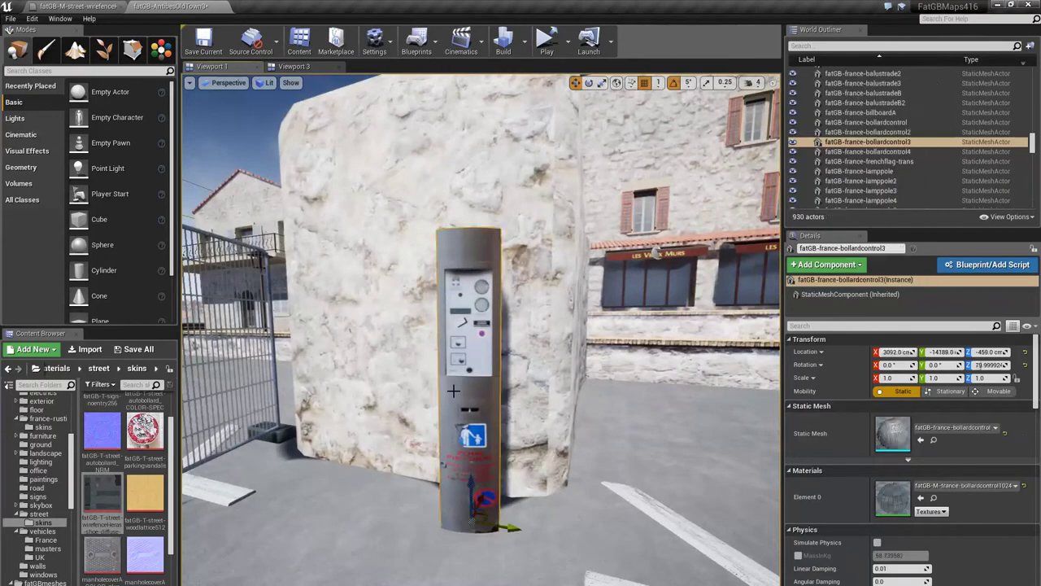
pyautogui.click(932, 499)
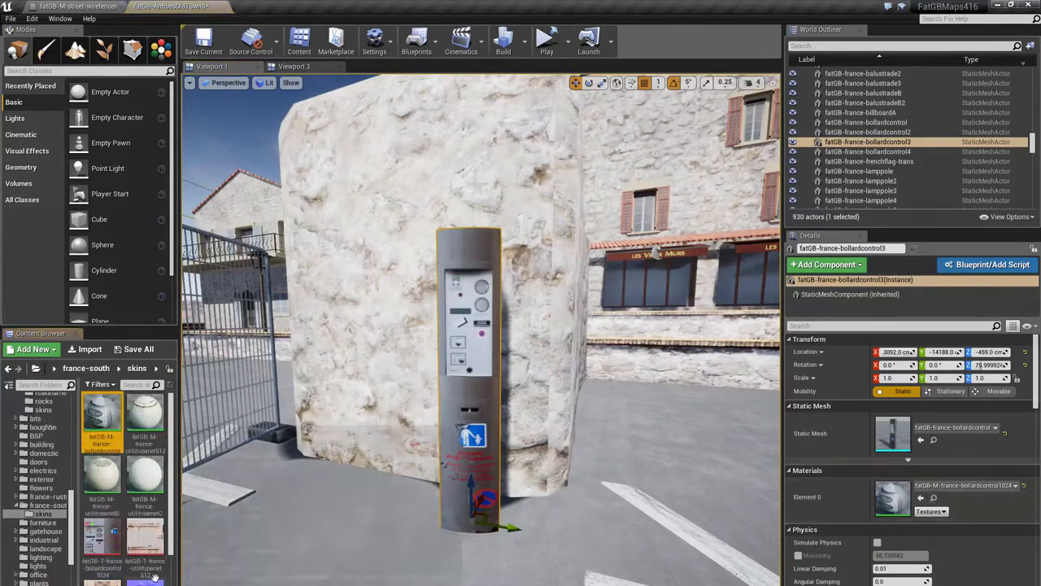
pyautogui.doubleClick(102, 415)
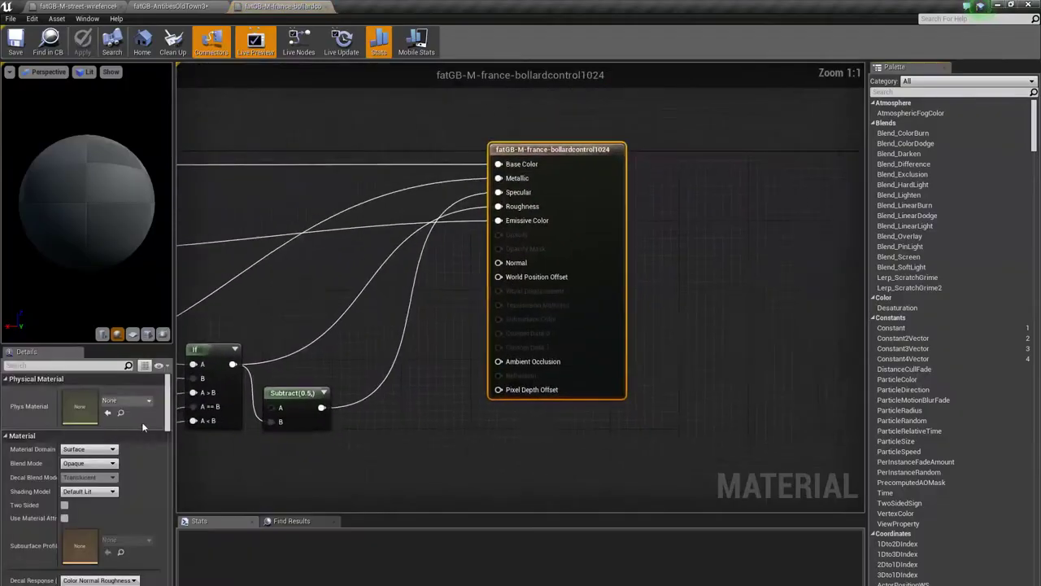
# Step: Examine the bollard control material's node graph from the output back to its Texture Sample, and select that node
pyautogui.scroll(3, 501, 275)
pyautogui.moveTo(501, 275); pyautogui.dragTo(611, 281, button='right')
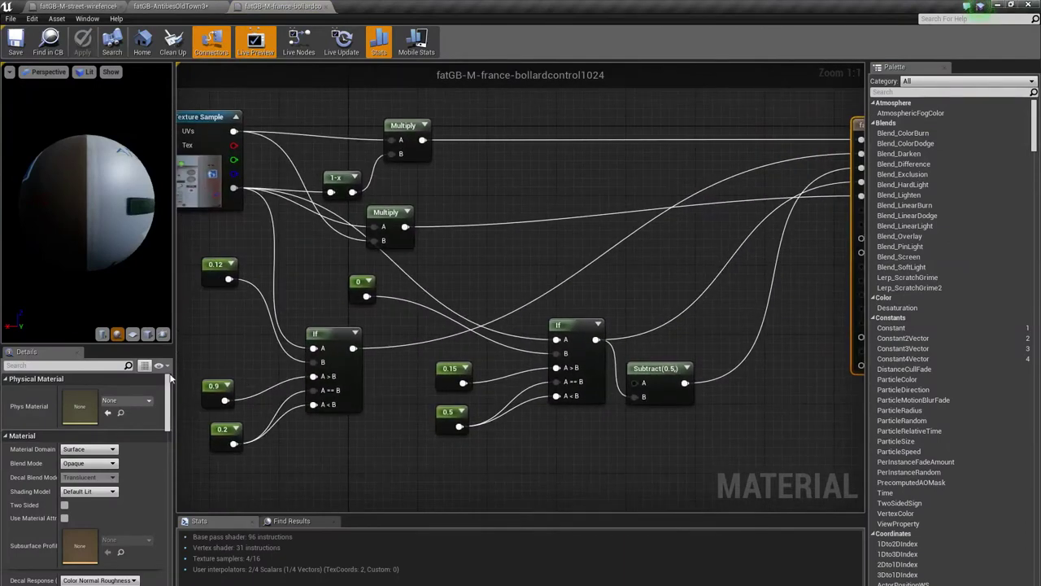
pyautogui.moveTo(237, 266); pyautogui.dragTo(354, 312, button='right')
pyautogui.click(286, 221)
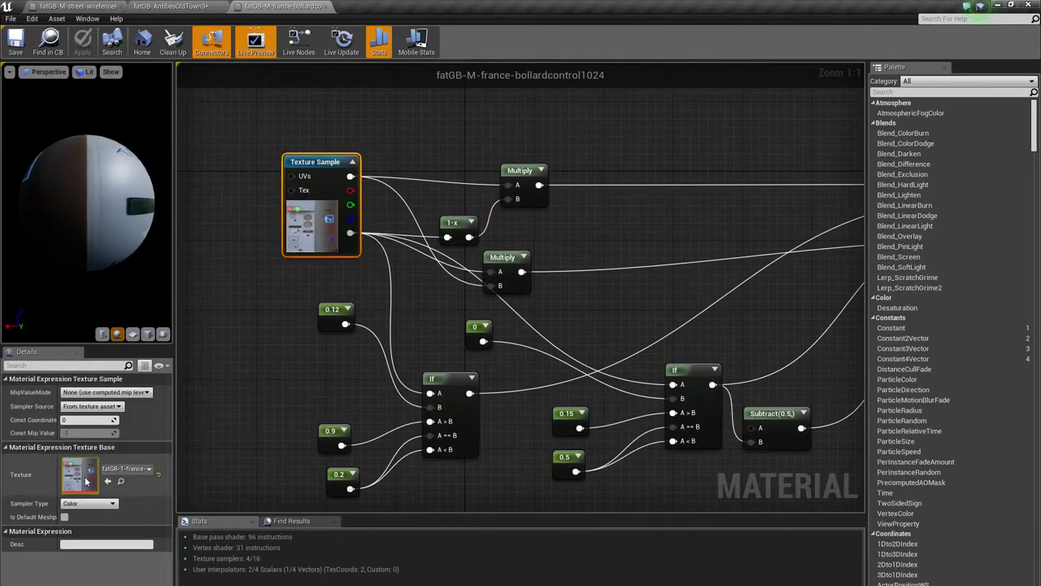
# Step: Locate the bollard control texture in the content browser, open it and view it without its alpha channel
pyautogui.click(119, 482)
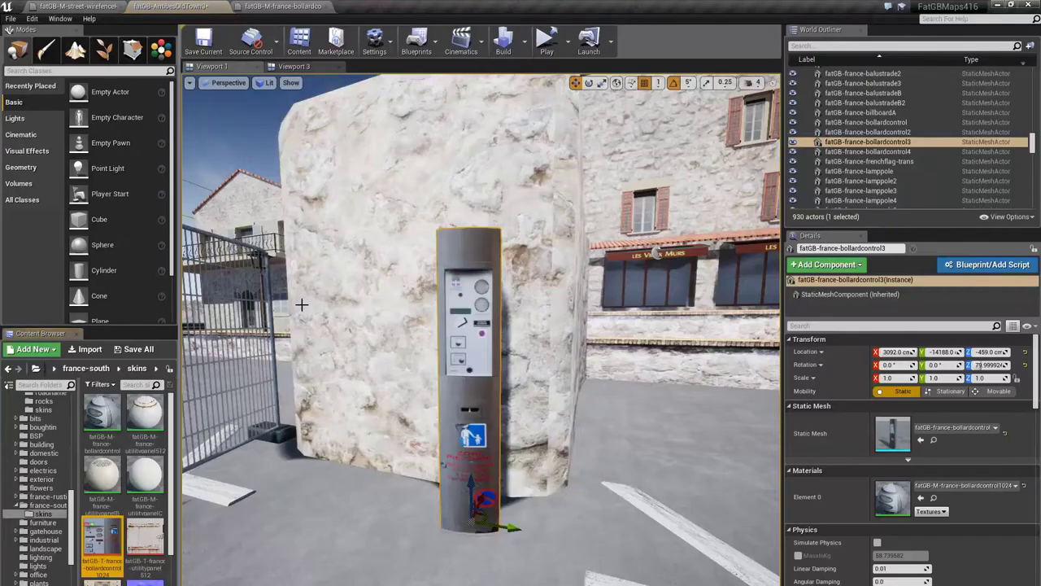
pyautogui.doubleClick(102, 537)
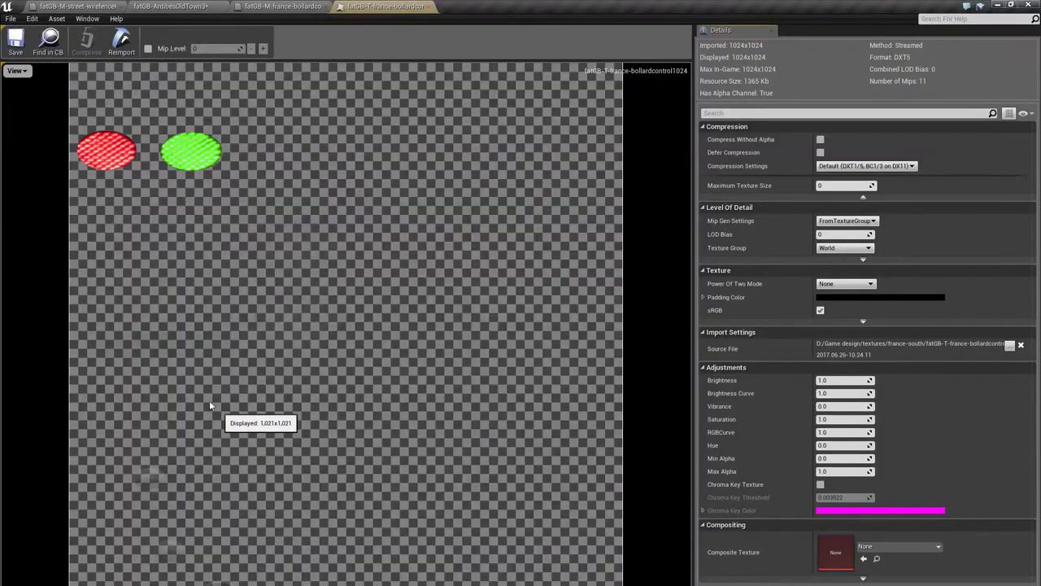
pyautogui.click(17, 71)
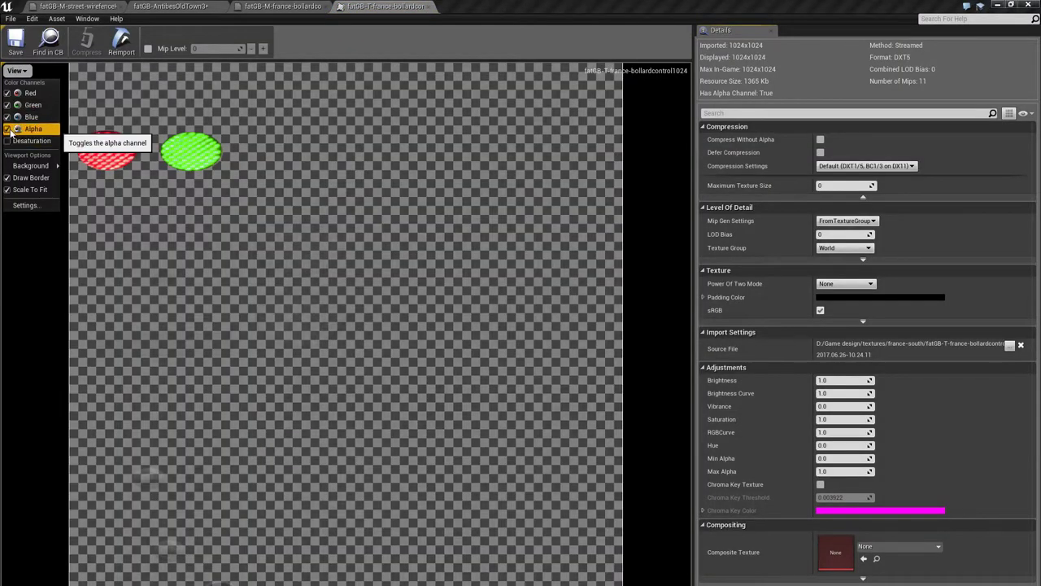
pyautogui.click(33, 128)
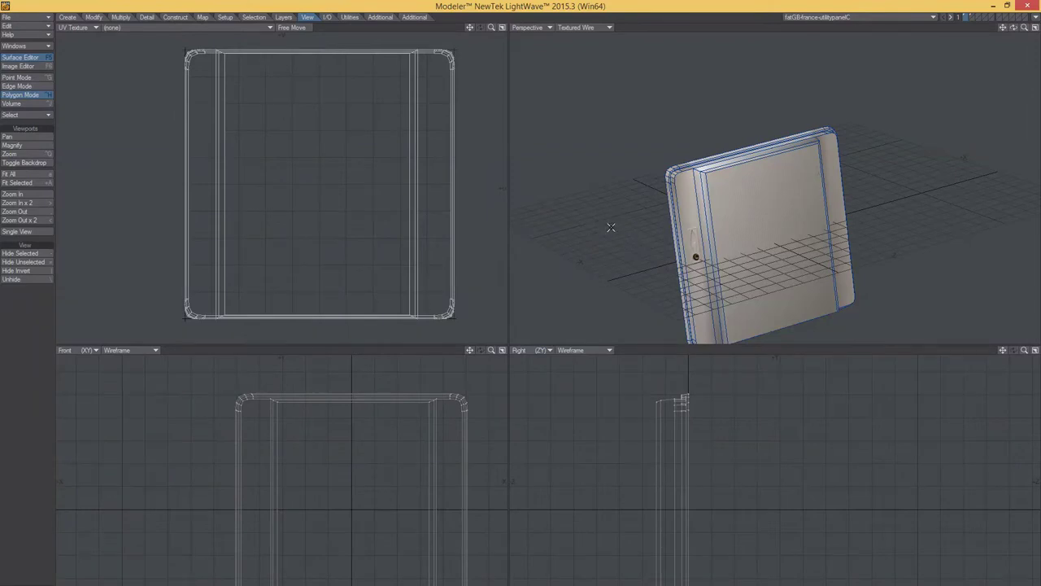
# Step: Examine the fatGB-france-utilitypanelC model in LightWave Modeler from several angles and inspect the lock on its door up close
pyautogui.keyDown('alt'); pyautogui.moveTo(651, 235); pyautogui.dragTo(705, 139); pyautogui.keyUp('alt')
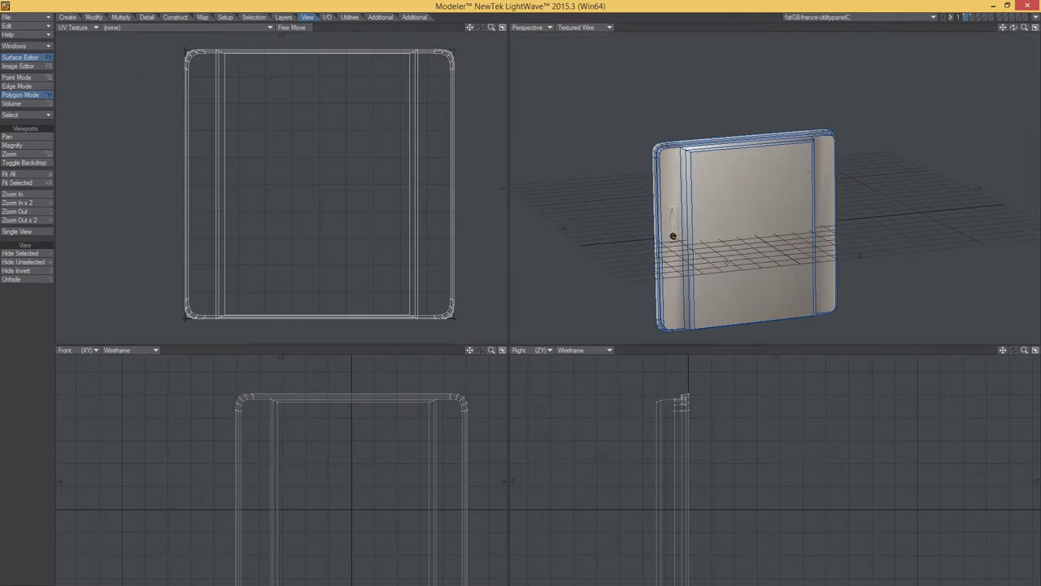
pyautogui.keyDown('alt'); pyautogui.moveTo(726, 262); pyautogui.dragTo(690, 333); pyautogui.keyUp('alt')
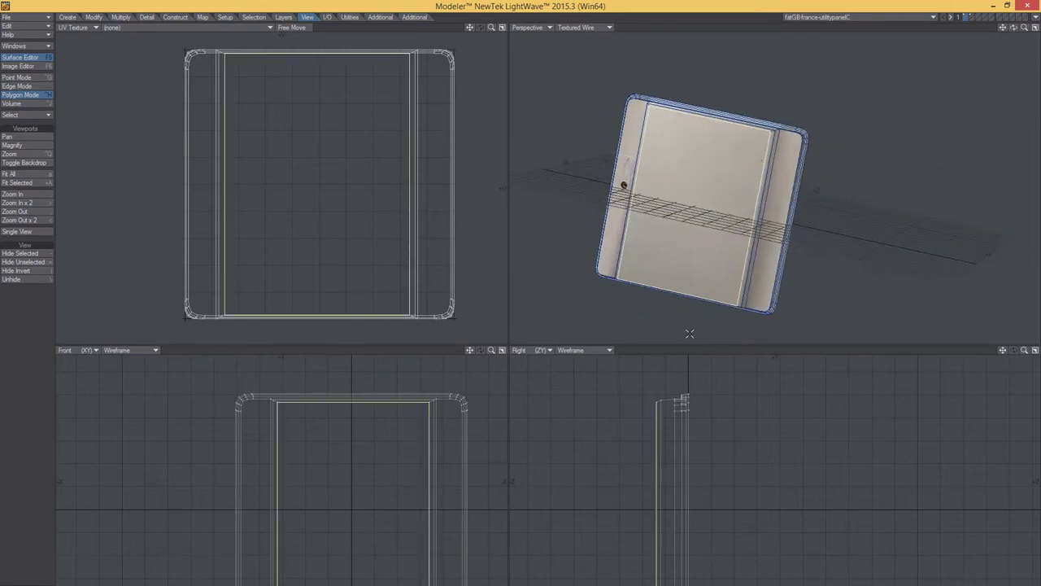
pyautogui.press(']')
pyautogui.press('/')
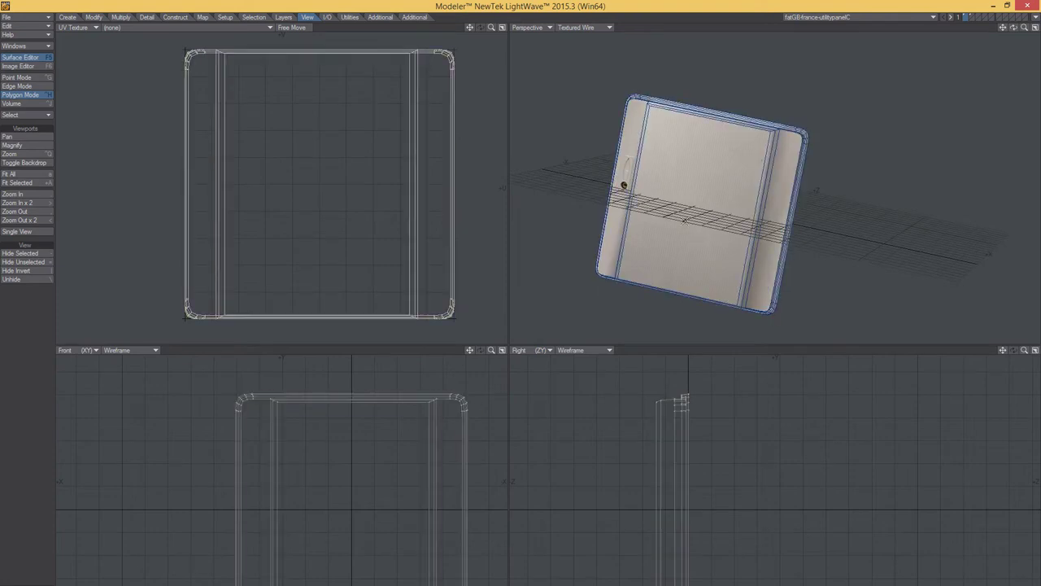
pyautogui.keyDown('alt'); pyautogui.moveTo(652, 199); pyautogui.dragTo(716, 216); pyautogui.keyUp('alt')
pyautogui.keyDown('ctrl'); pyautogui.keyDown('alt'); pyautogui.moveTo(716, 216); pyautogui.dragTo(784, 116); pyautogui.keyUp('alt'); pyautogui.keyUp('ctrl')
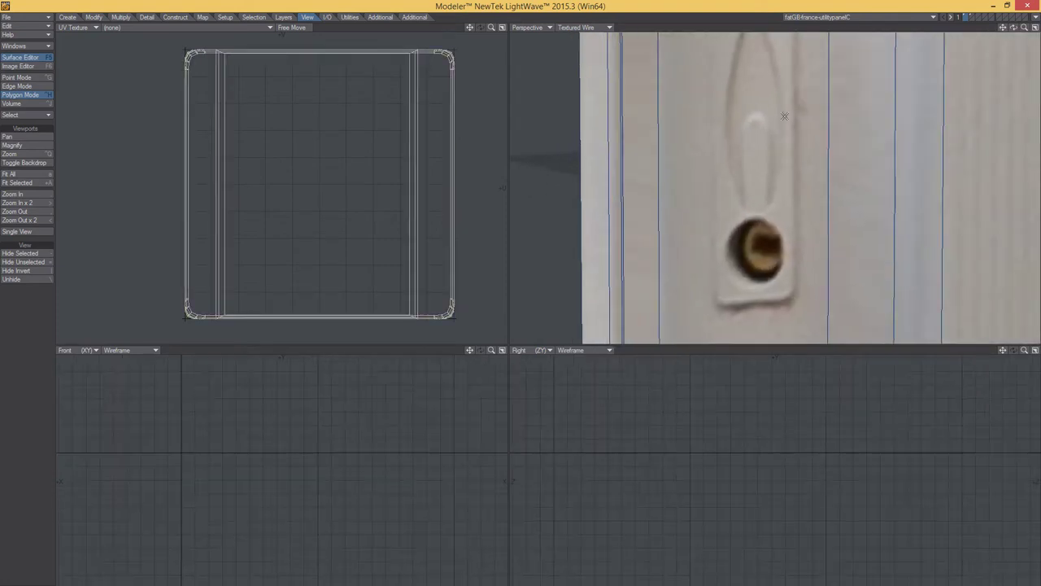
pyautogui.keyDown('ctrl'); pyautogui.keyDown('alt'); pyautogui.moveTo(851, 263); pyautogui.dragTo(753, 228); pyautogui.keyUp('alt'); pyautogui.keyUp('ctrl')
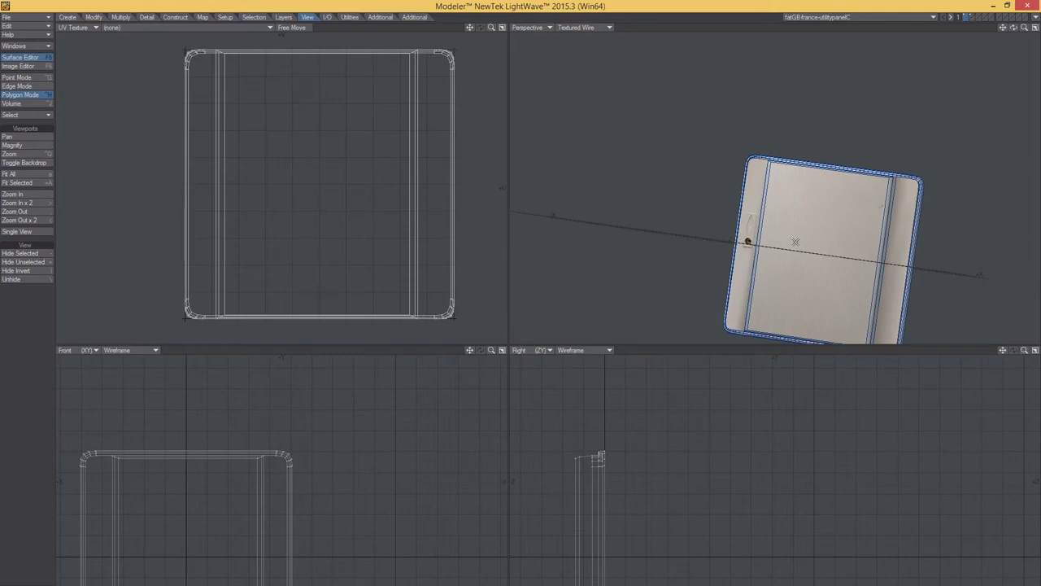
# Step: Switch back to Unreal Editor and close the bollard control's texture and material editors to return to the level
pyautogui.moveTo(414, 585)
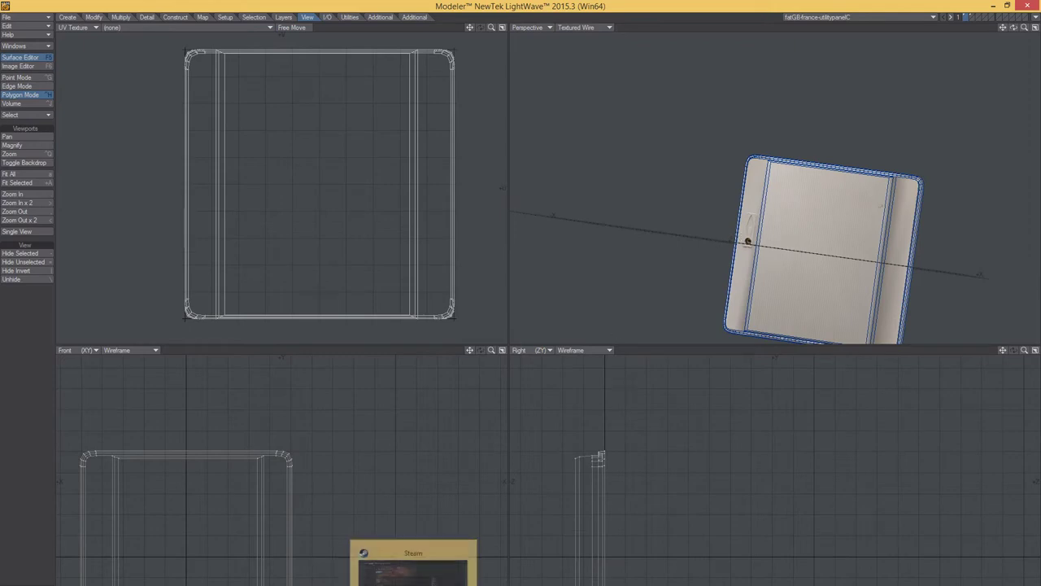
pyautogui.moveTo(377, 585)
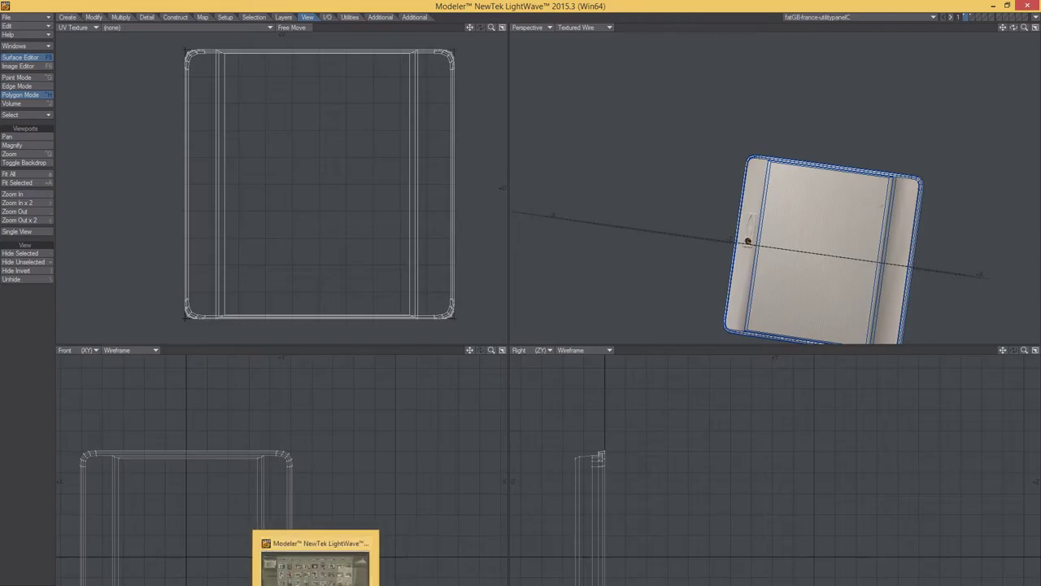
pyautogui.moveTo(279, 585)
pyautogui.click(220, 571)
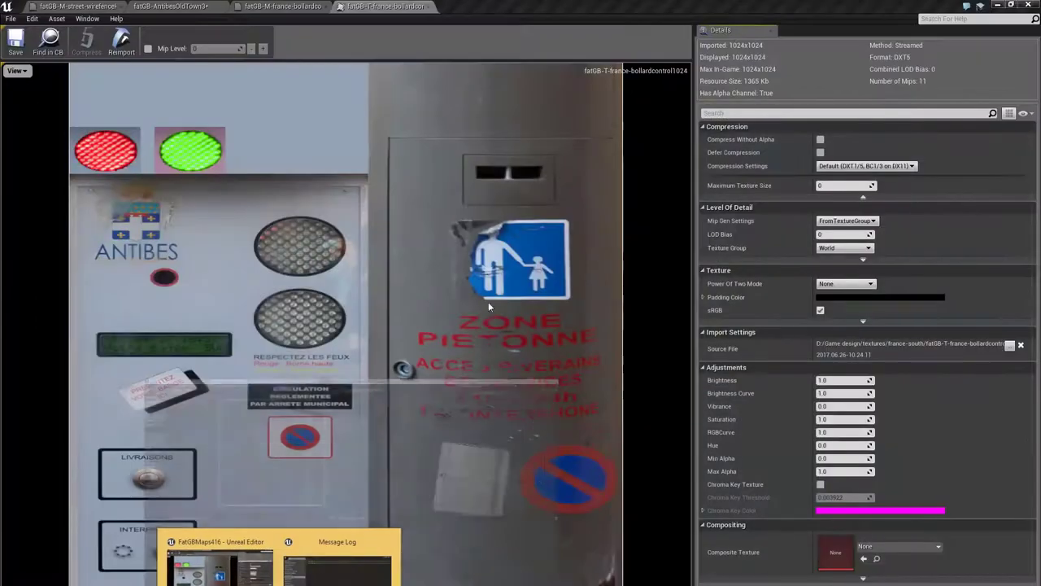
pyautogui.click(423, 6)
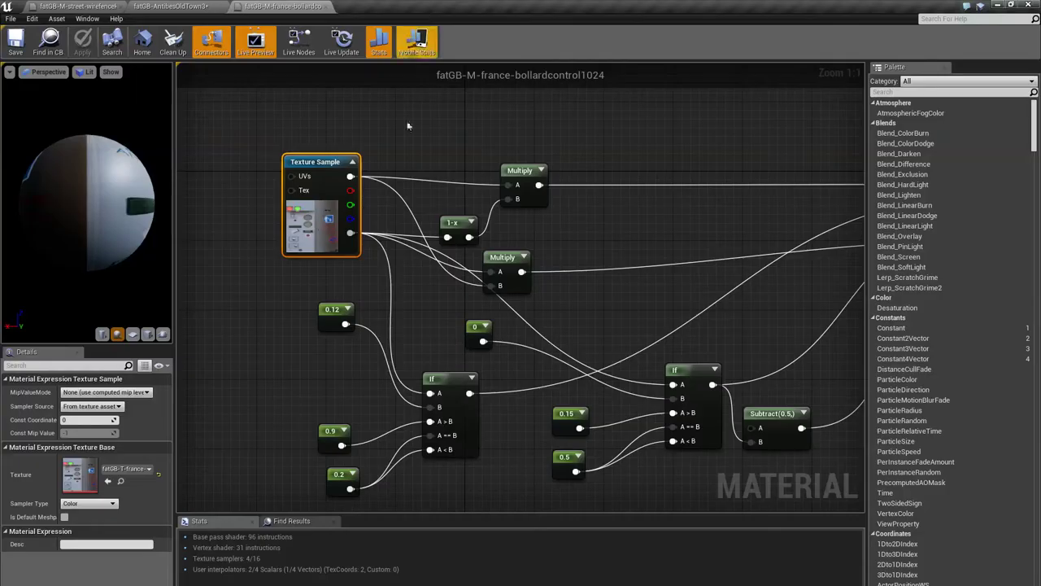
pyautogui.click(327, 7)
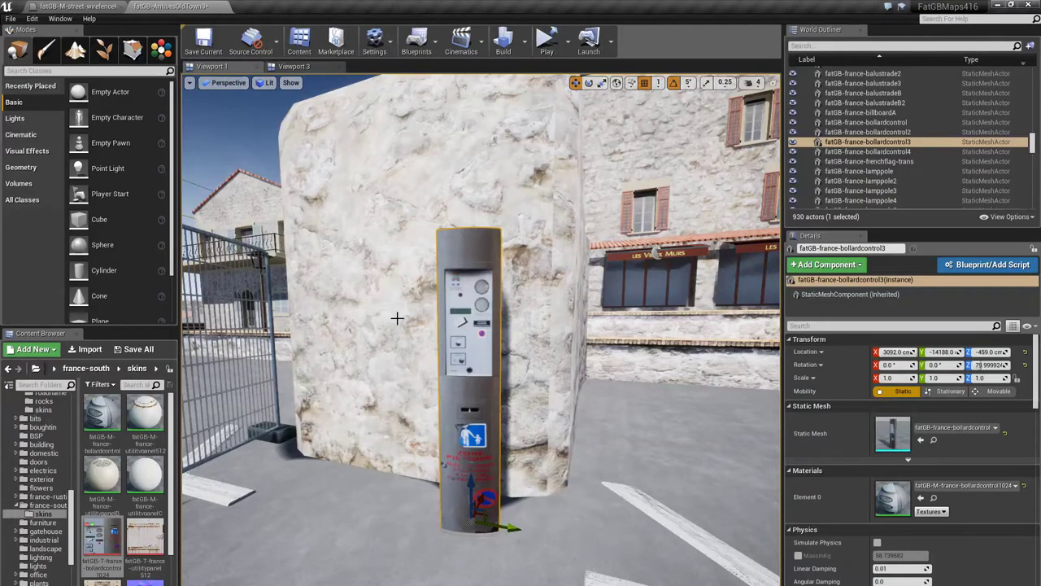
# Step: Examine the Les Vieux Murs restaurant front, select its awning sign decal and the neighbouring building block with the red awning
pyautogui.moveTo(396, 318); pyautogui.dragTo(480, 319, button='right')
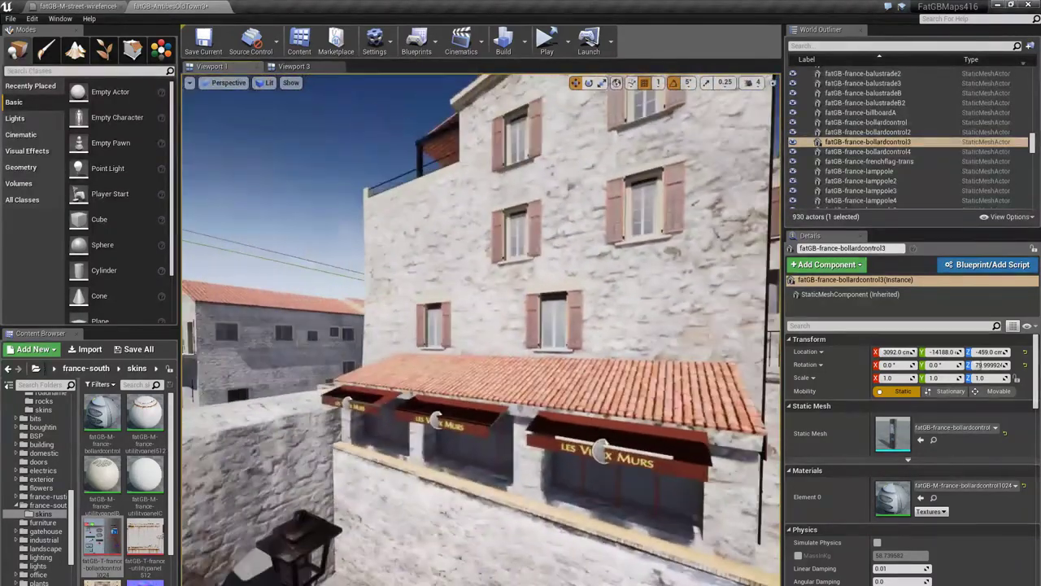
pyautogui.moveTo(508, 452); pyautogui.dragTo(505, 448, button='right')
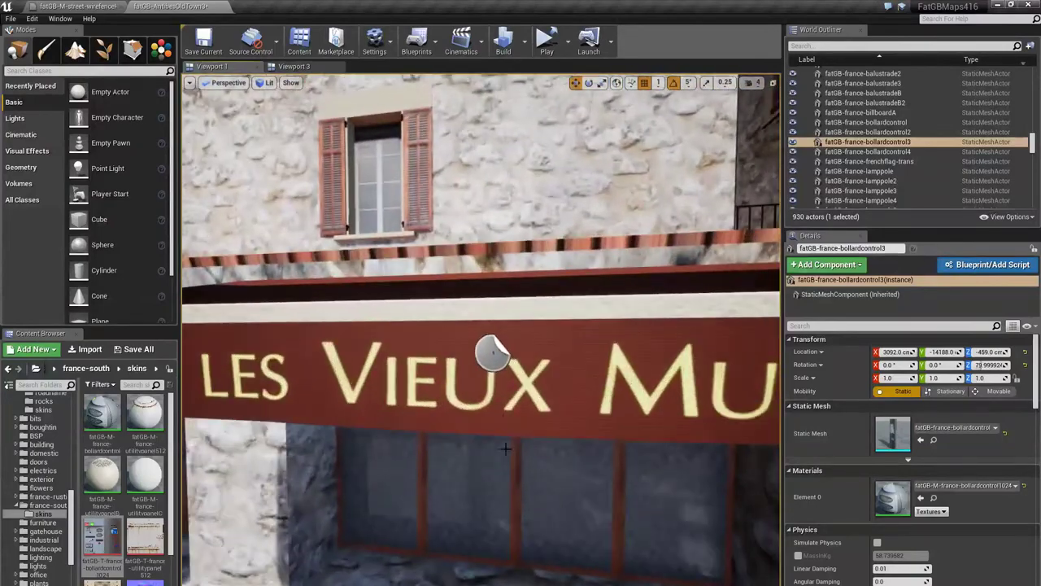
pyautogui.click(553, 346)
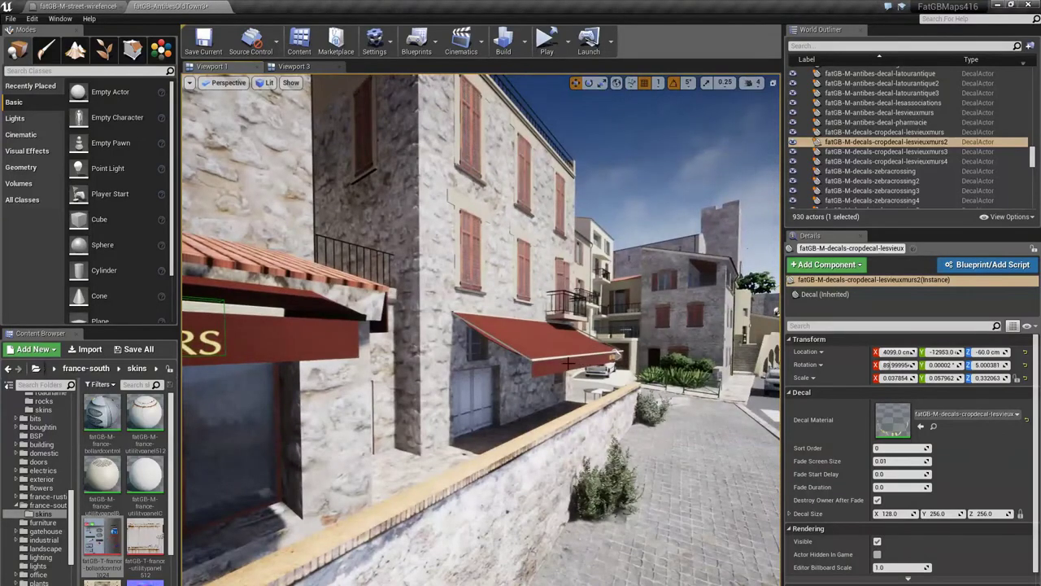
pyautogui.click(550, 341)
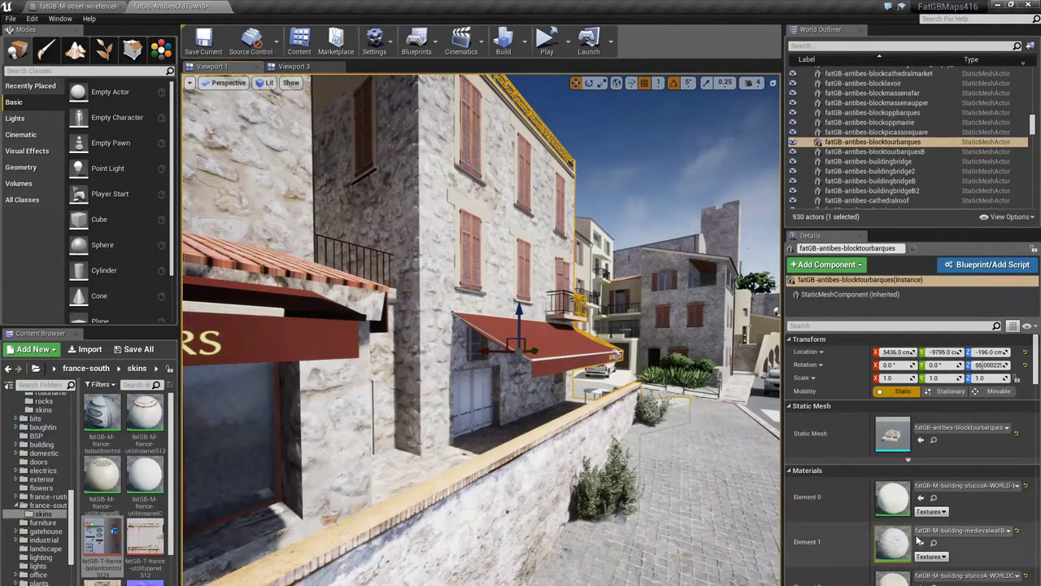
# Step: Select the cream stucco building block above the shuttered shopfront with the dark red awning and view its facade
pyautogui.moveTo(657, 558)
pyautogui.mouseDown(button='right')
pyautogui.moveTo(594, 558)
pyautogui.moveTo(667, 553)
pyautogui.mouseUp(button='right')
pyautogui.moveTo(492, 455)
pyautogui.mouseDown(button='right')
pyautogui.moveTo(443, 451)
pyautogui.moveTo(476, 465)
pyautogui.moveTo(492, 463)
pyautogui.moveTo(476, 465)
pyautogui.moveTo(486, 456)
pyautogui.mouseUp(button='right')
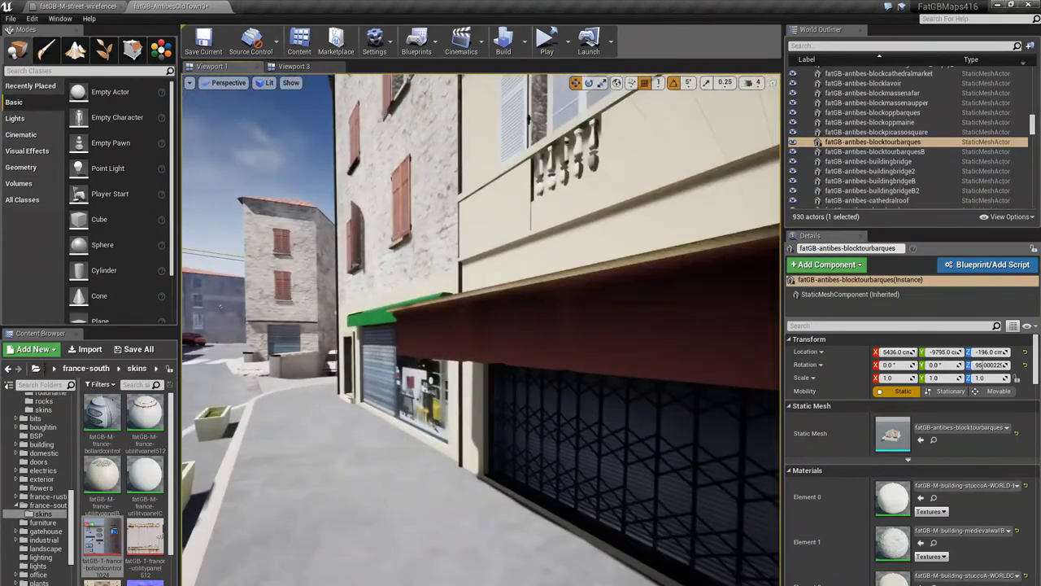
pyautogui.click(539, 332)
pyautogui.press('f')
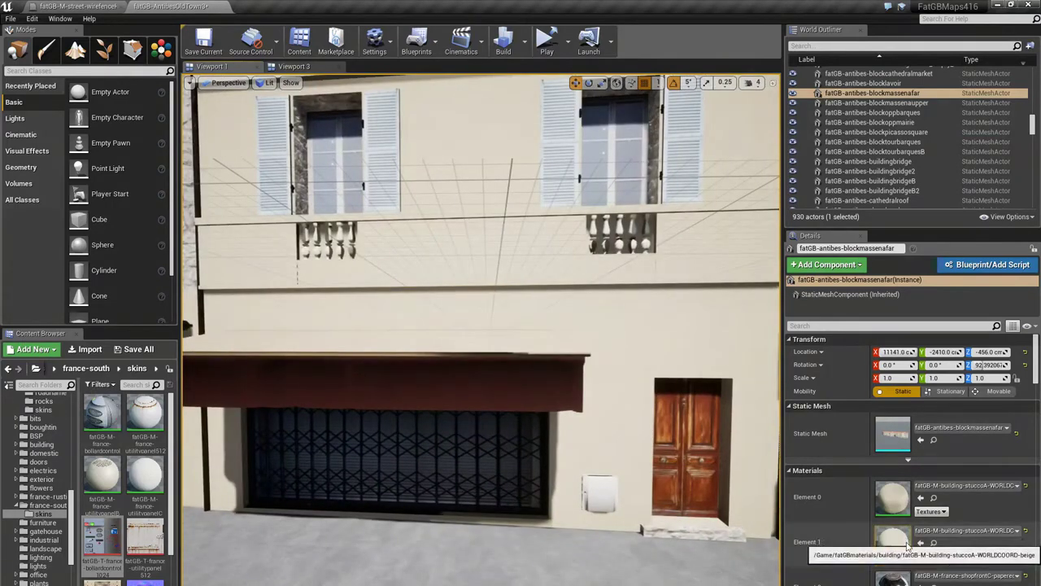
# Step: Find the fatGB-M-antibes-fabric-vertexcolour material among the selected block's material slots and open it in the material editor
pyautogui.scroll(-2, 910, 447)
pyautogui.scroll(-5, 965, 570)
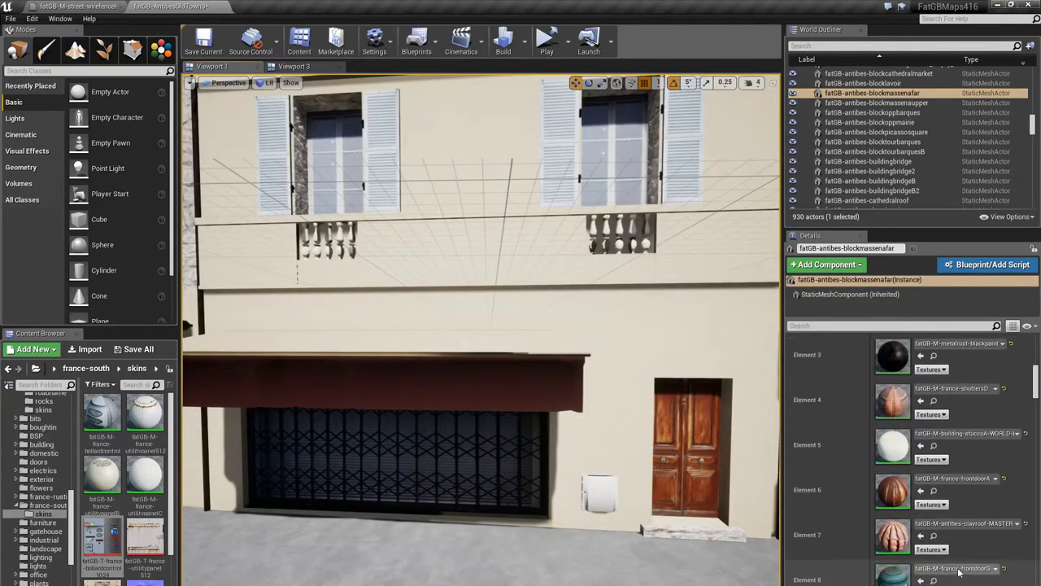
pyautogui.scroll(-2, 941, 505)
pyautogui.scroll(-5, 941, 505)
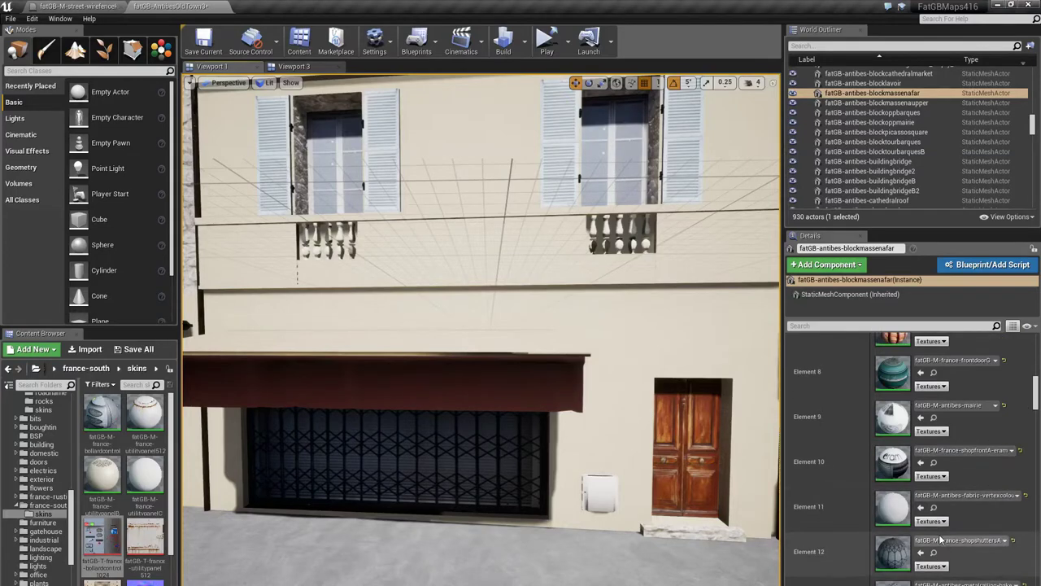
pyautogui.click(934, 507)
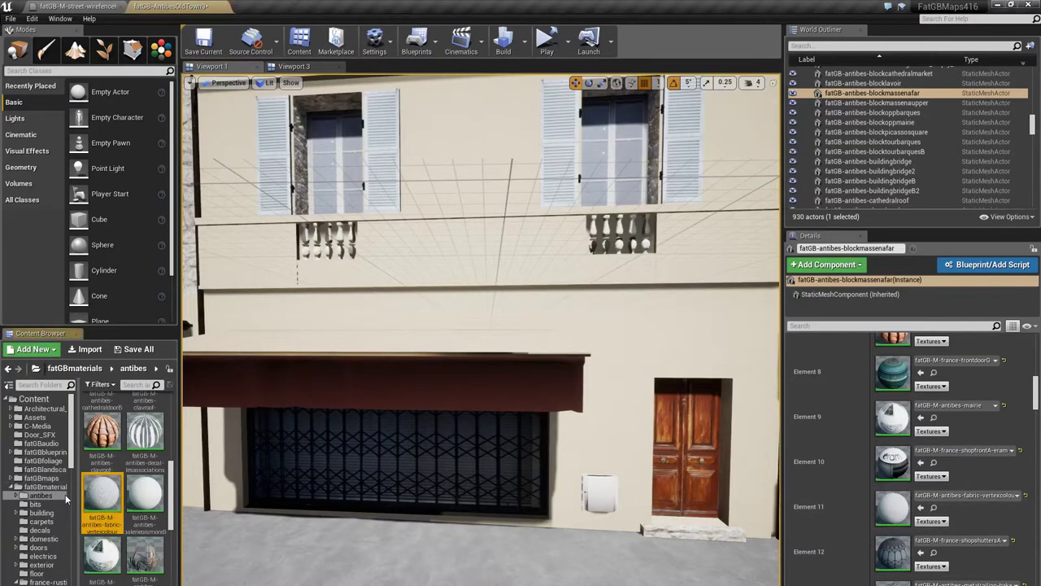
pyautogui.doubleClick(102, 492)
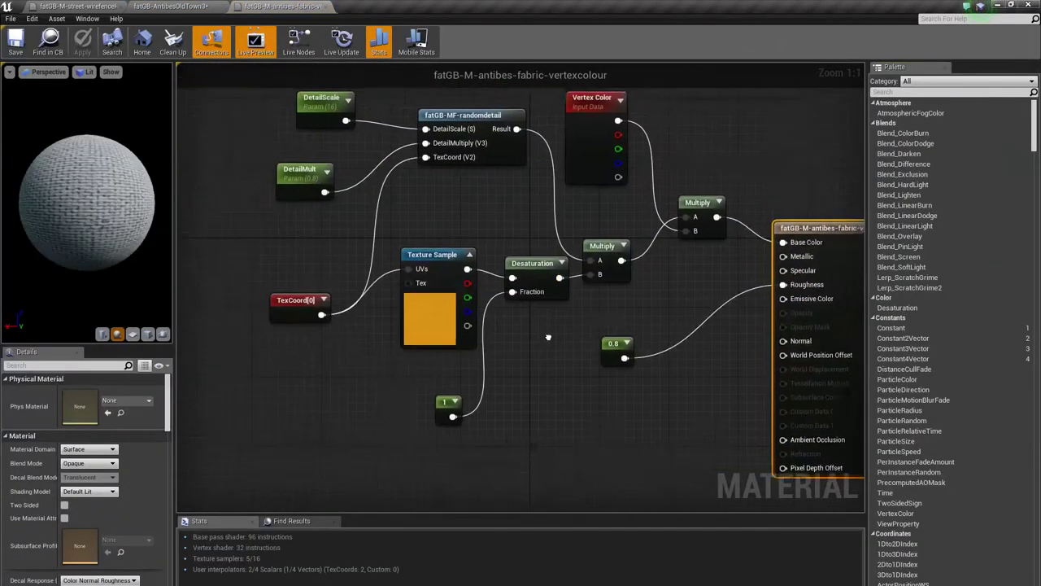
# Step: Select the material's Texture Sample node and examine the fabric weave on the preview sphere up close
pyautogui.click(454, 309)
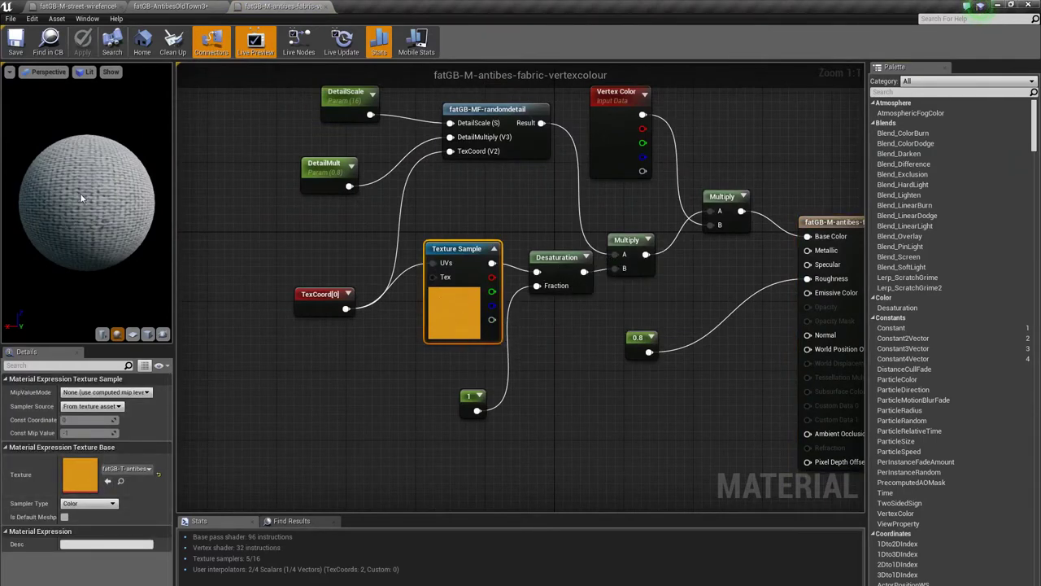
pyautogui.scroll(2, 77, 213)
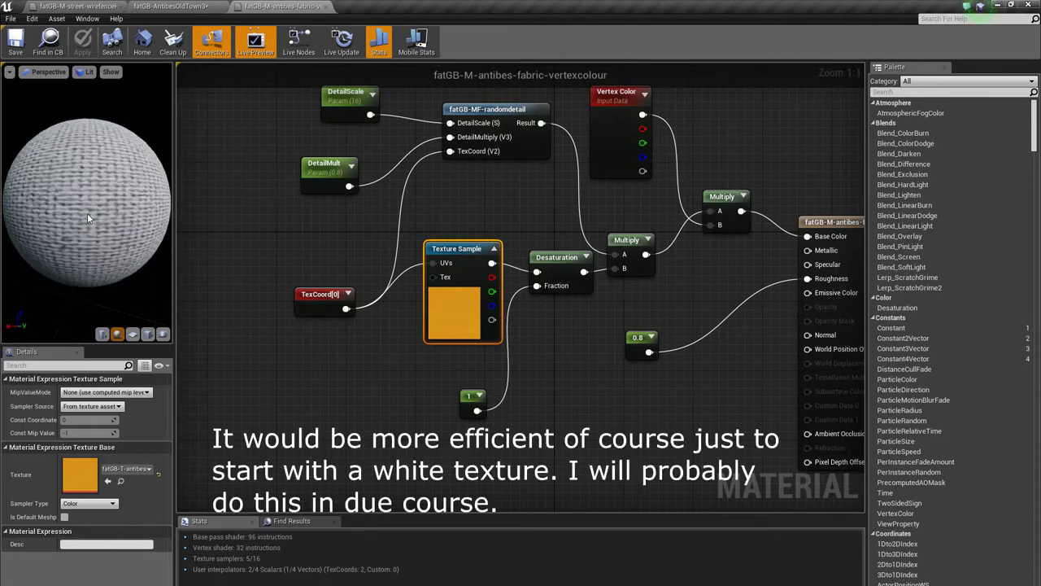
pyautogui.scroll(-2, 88, 214)
pyautogui.scroll(2, 88, 214)
pyautogui.scroll(-2, 88, 214)
pyautogui.scroll(2, 87, 215)
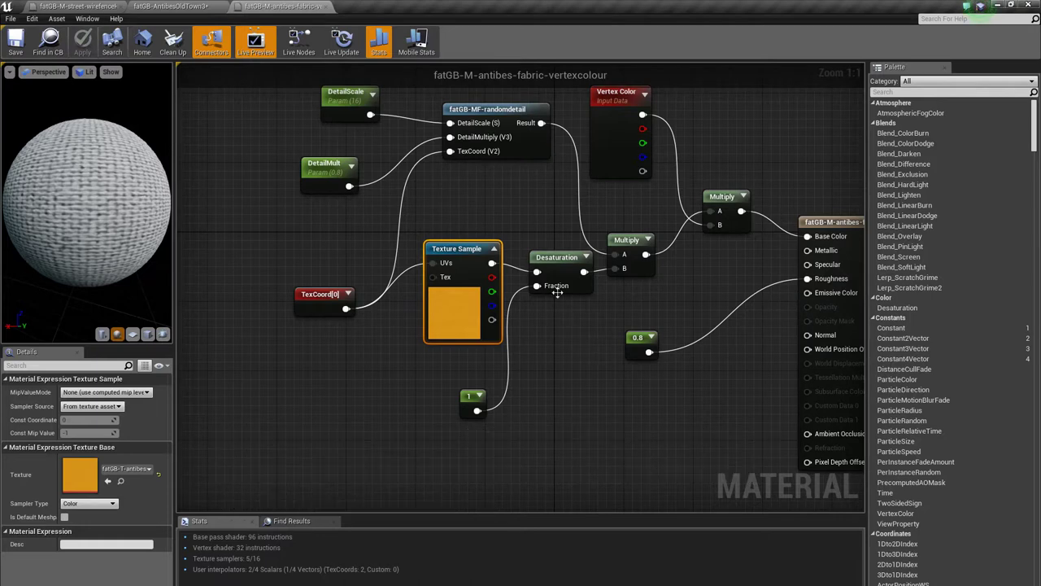
# Step: Inspect the Vertex Color and fatGB-MF-randomdetail nodes, check the preview sphere, and close the material editor to return to the level
pyautogui.moveTo(618, 187); pyautogui.dragTo(620, 251, button='right')
pyautogui.moveTo(618, 157); pyautogui.dragTo(636, 146)
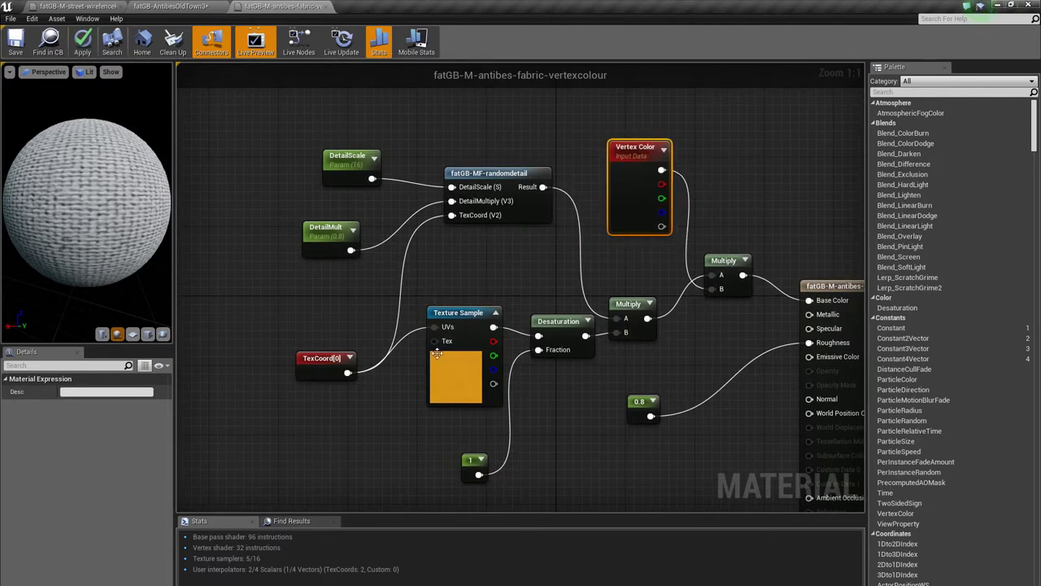
pyautogui.click(542, 172)
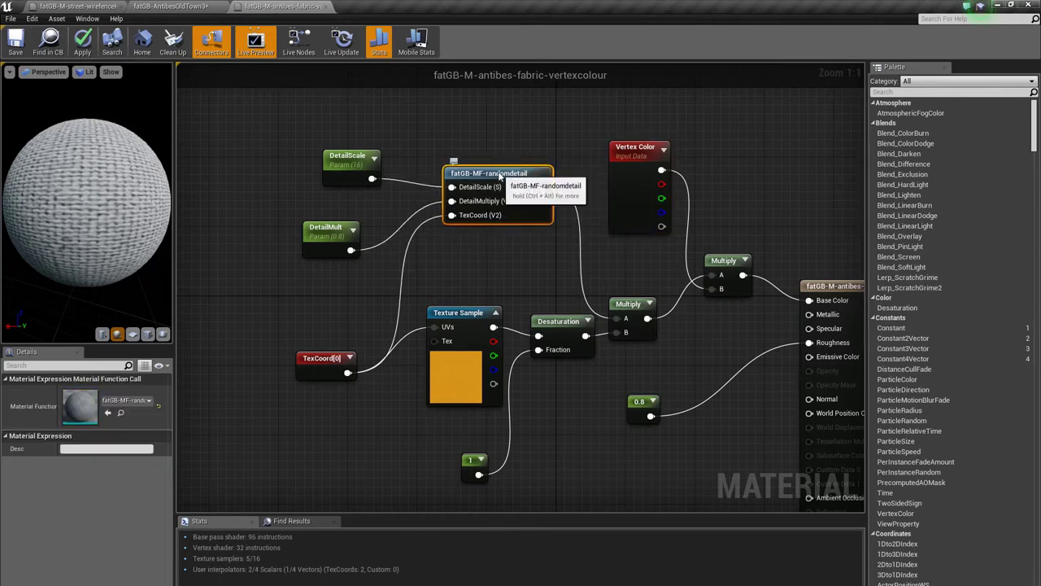
pyautogui.scroll(2, 86, 216)
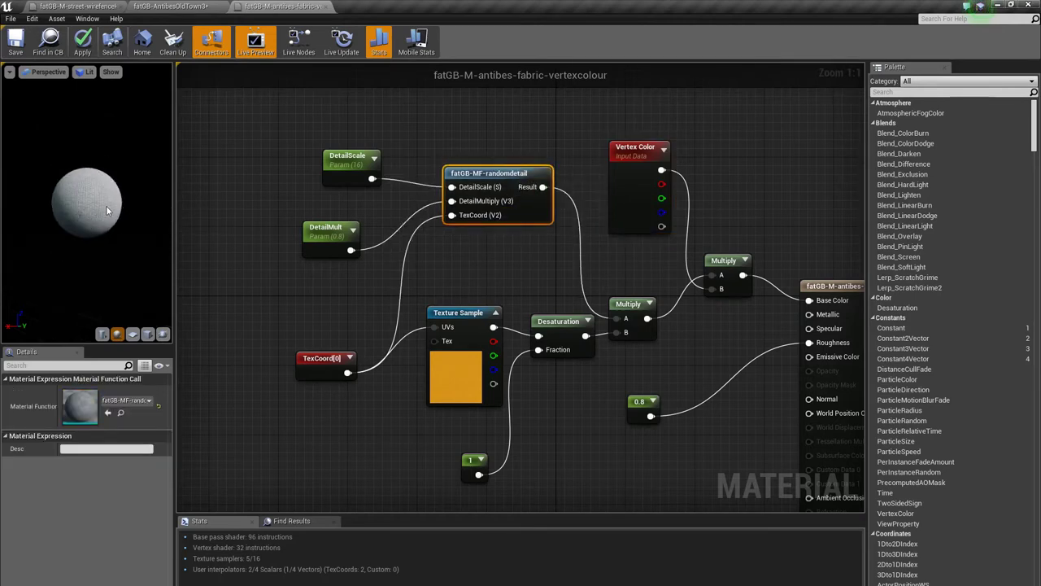
pyautogui.click(325, 6)
pyautogui.click(581, 359)
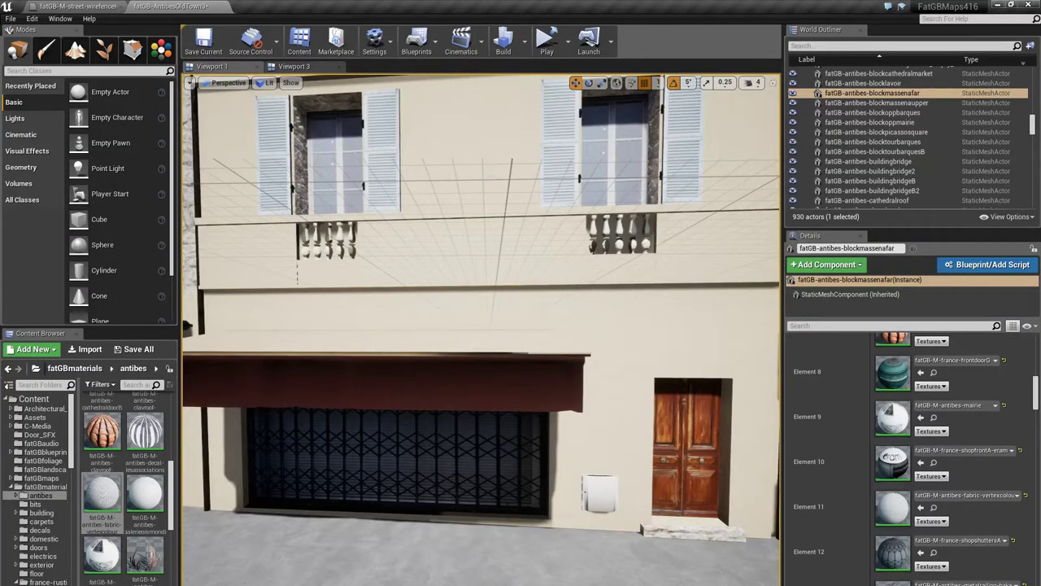
# Step: Vertex-paint the dark red awning above the shuttered shopfront light green (sRGB 81FF76FF) and view it along its length
pyautogui.moveTo(465, 403); pyautogui.dragTo(372, 333)
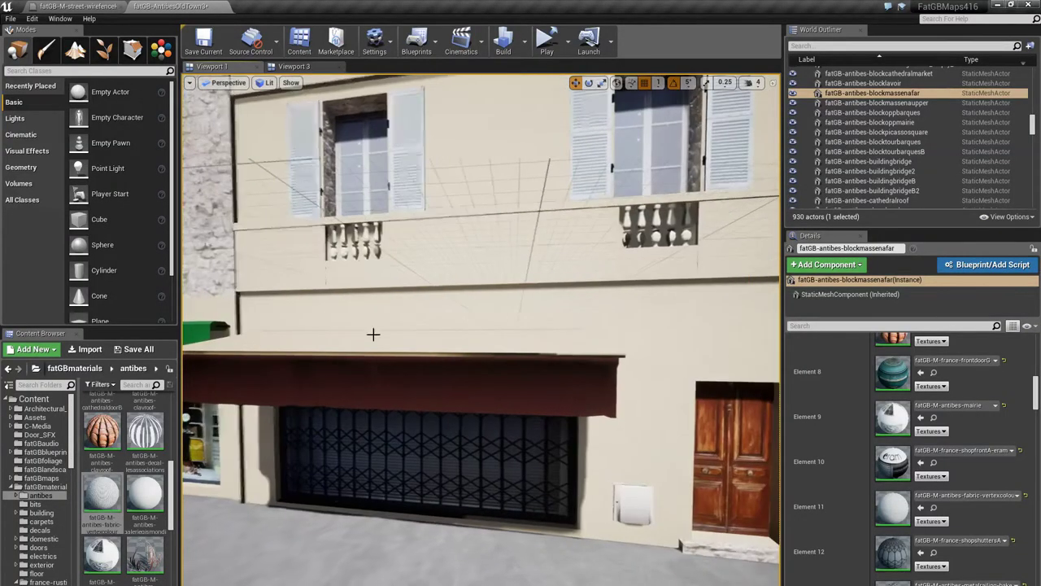
pyautogui.click(45, 50)
pyautogui.click(106, 290)
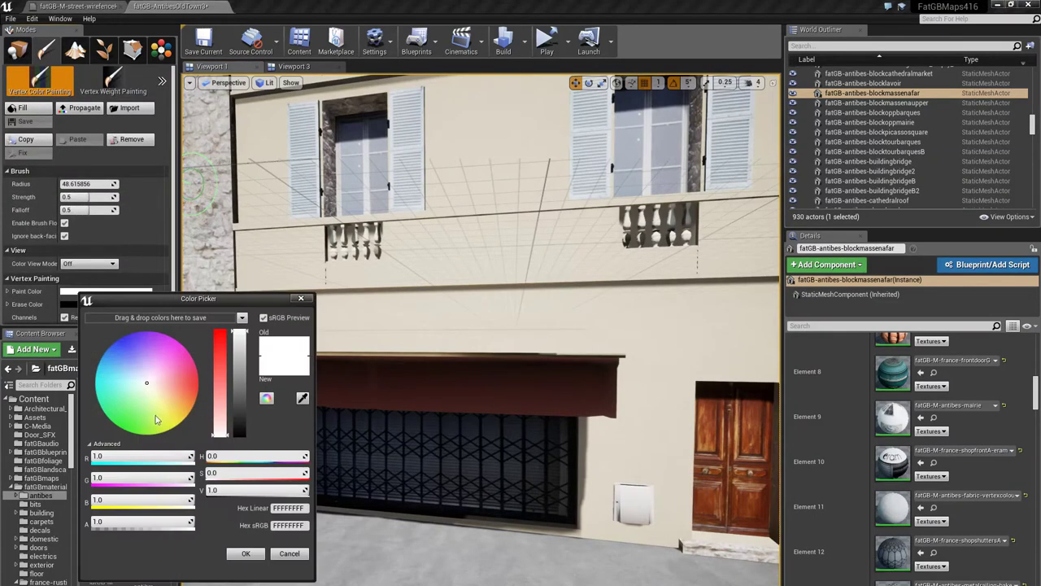
pyautogui.click(126, 421)
pyautogui.click(246, 553)
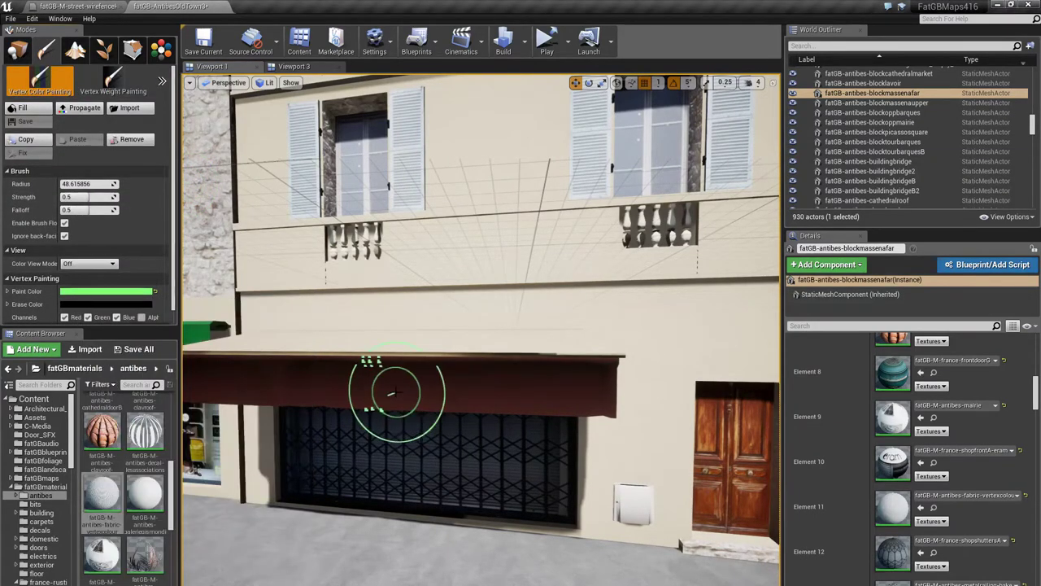
pyautogui.moveTo(383, 388)
pyautogui.mouseDown()
pyautogui.moveTo(360, 419)
pyautogui.moveTo(557, 390)
pyautogui.moveTo(204, 383)
pyautogui.moveTo(609, 360)
pyautogui.moveTo(284, 384)
pyautogui.moveTo(291, 393)
pyautogui.mouseUp()
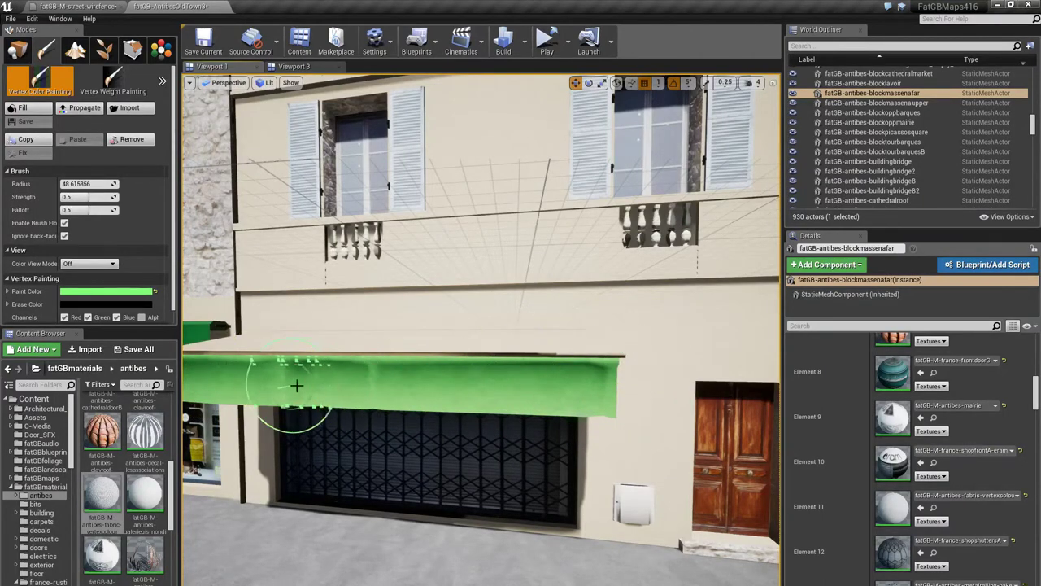
pyautogui.moveTo(291, 393)
pyautogui.mouseDown(button='right')
pyautogui.moveTo(643, 389)
pyautogui.moveTo(415, 384)
pyautogui.mouseUp(button='right')
pyautogui.moveTo(523, 386)
pyautogui.mouseDown(button='right')
pyautogui.moveTo(495, 388)
pyautogui.moveTo(572, 393)
pyautogui.moveTo(566, 405)
pyautogui.moveTo(500, 407)
pyautogui.moveTo(500, 380)
pyautogui.moveTo(463, 383)
pyautogui.moveTo(504, 384)
pyautogui.mouseUp(button='right')
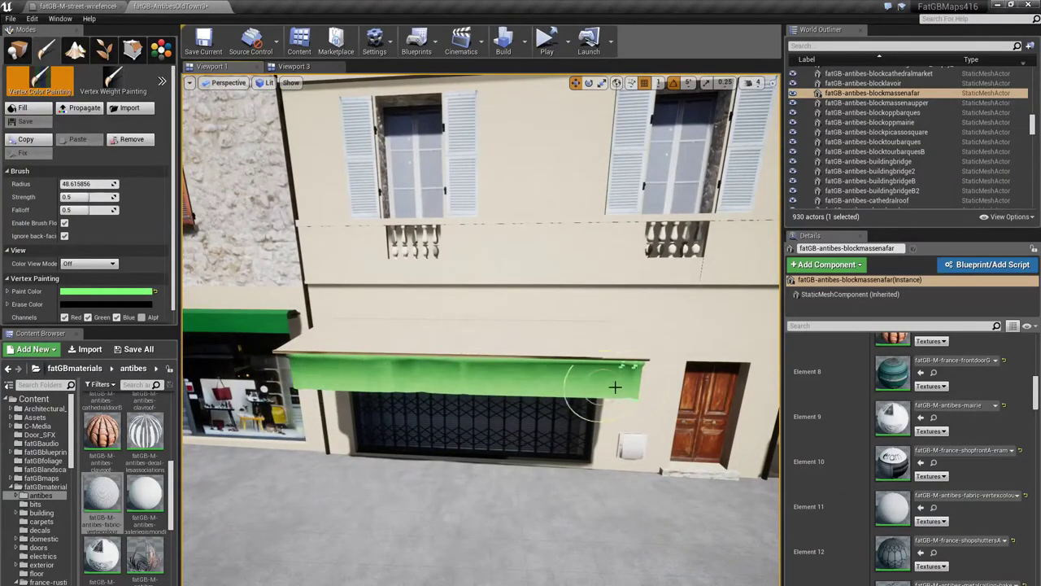
# Step: Darken the green paint color to a value of 0.735 and paint over the awning again
pyautogui.click(113, 292)
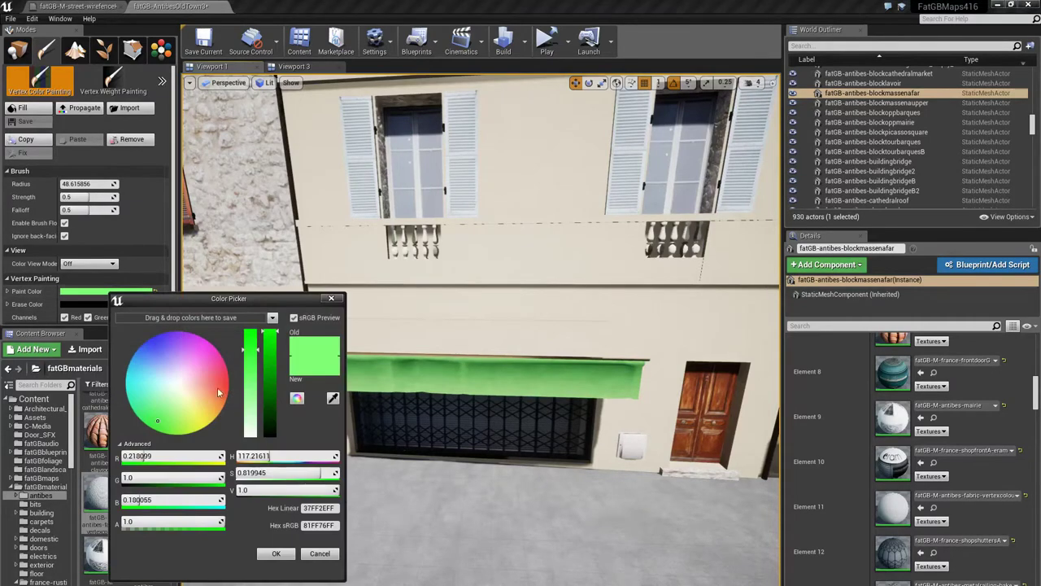
pyautogui.click(270, 360)
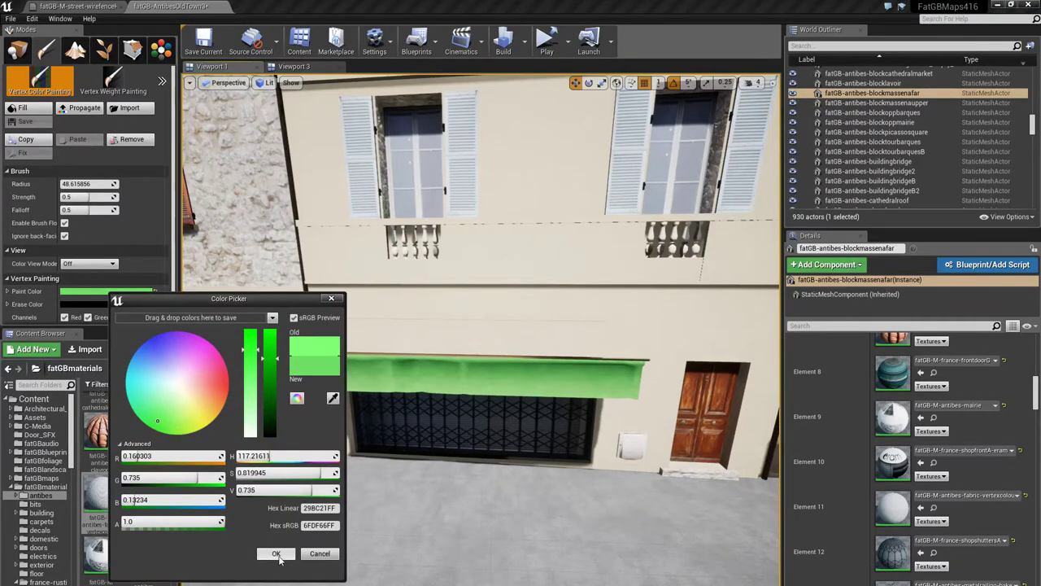
pyautogui.click(276, 554)
pyautogui.click(399, 390)
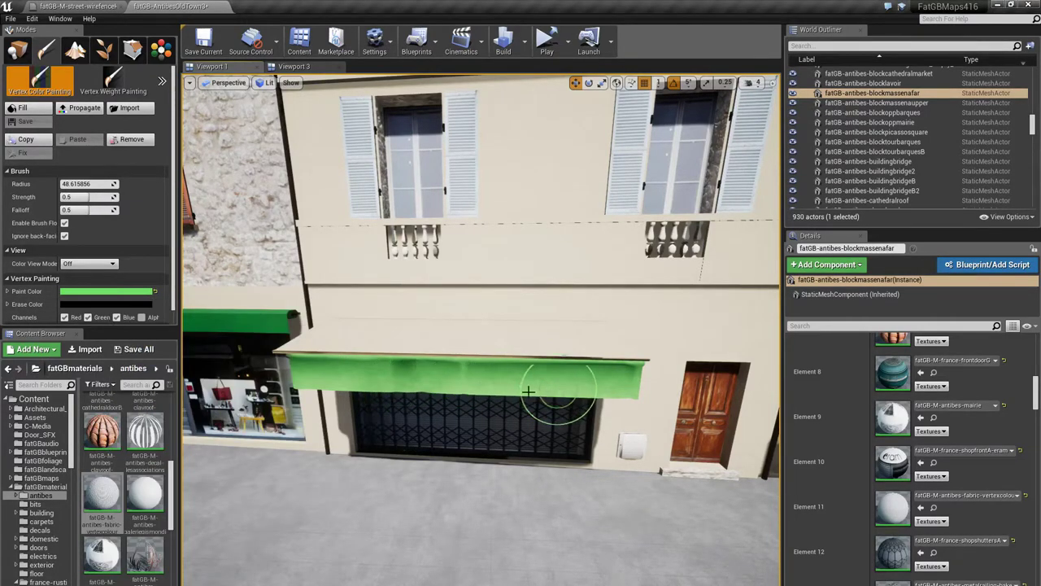
pyautogui.click(628, 368)
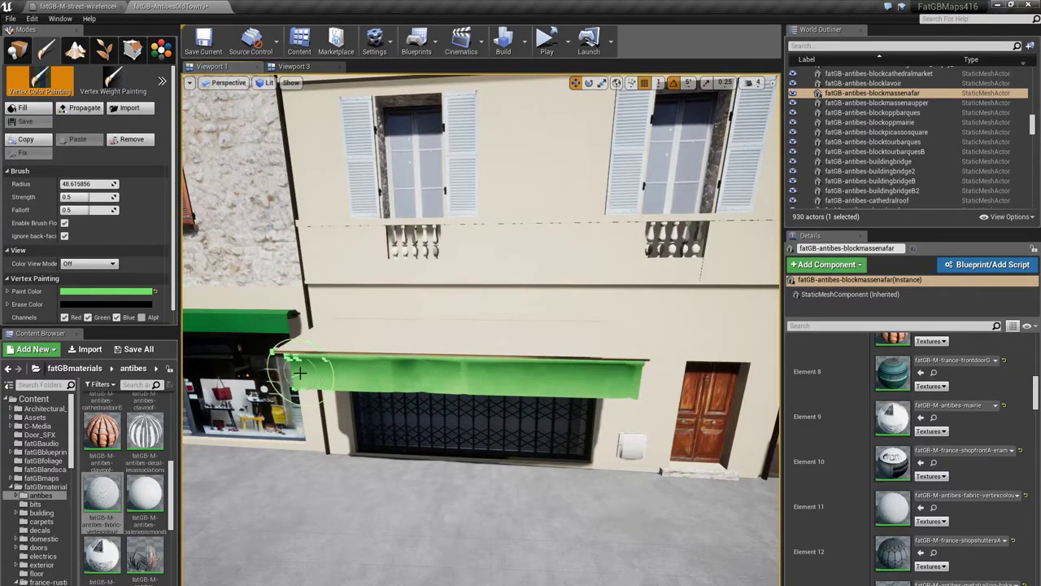
# Step: View the painted awning from further back, undo its vertex painting, and leave paint mode
pyautogui.press('w')
pyautogui.moveTo(329, 393)
pyautogui.mouseDown(button='right')
pyautogui.moveTo(313, 397)
pyautogui.moveTo(365, 389)
pyautogui.mouseUp(button='right')
pyautogui.press('s')
pyautogui.press('s')
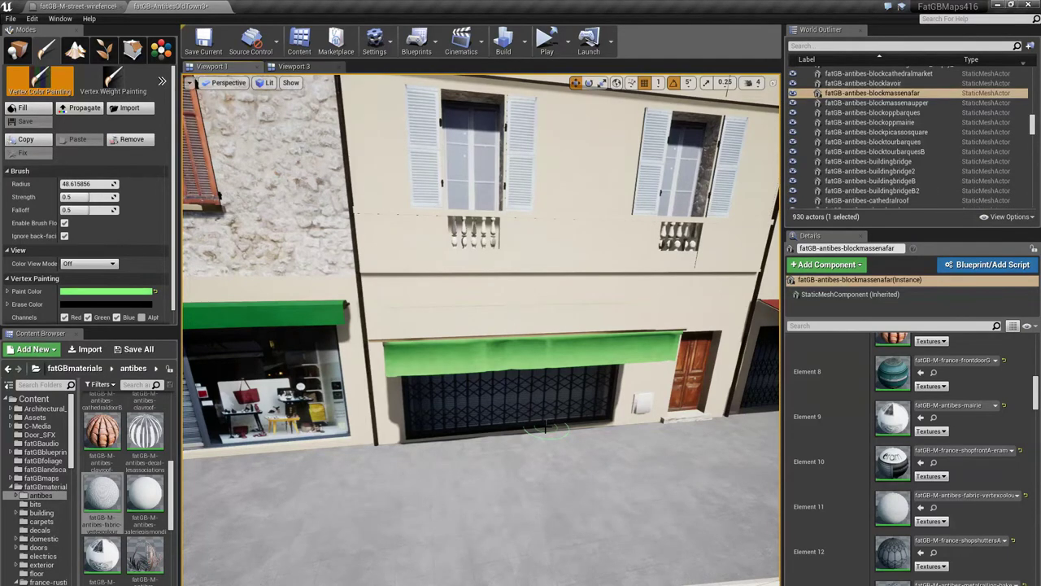
pyautogui.hotkey('ctrl', 'z')
pyautogui.hotkey('ctrl', 'z')
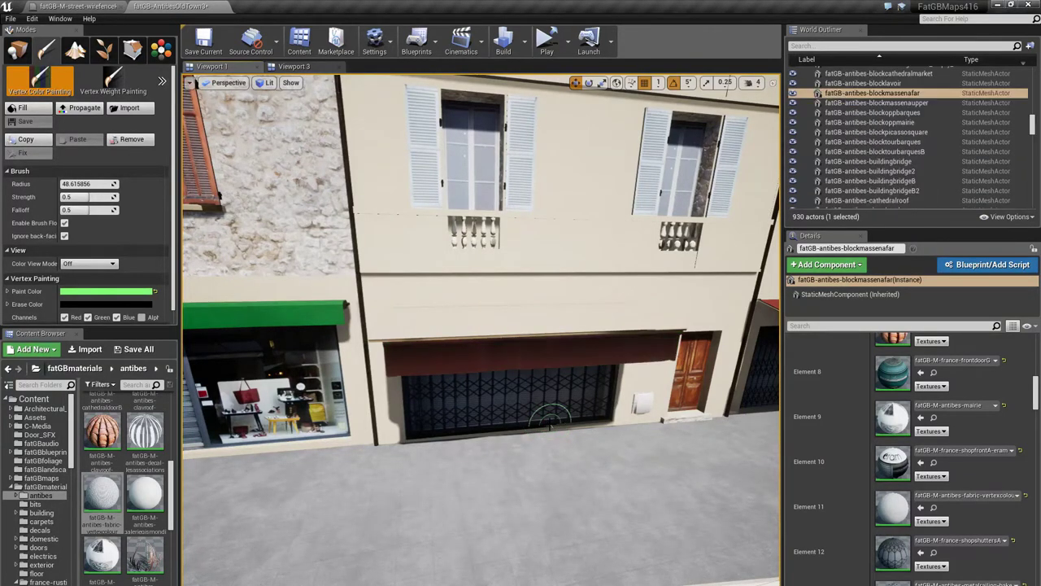
pyautogui.click(17, 52)
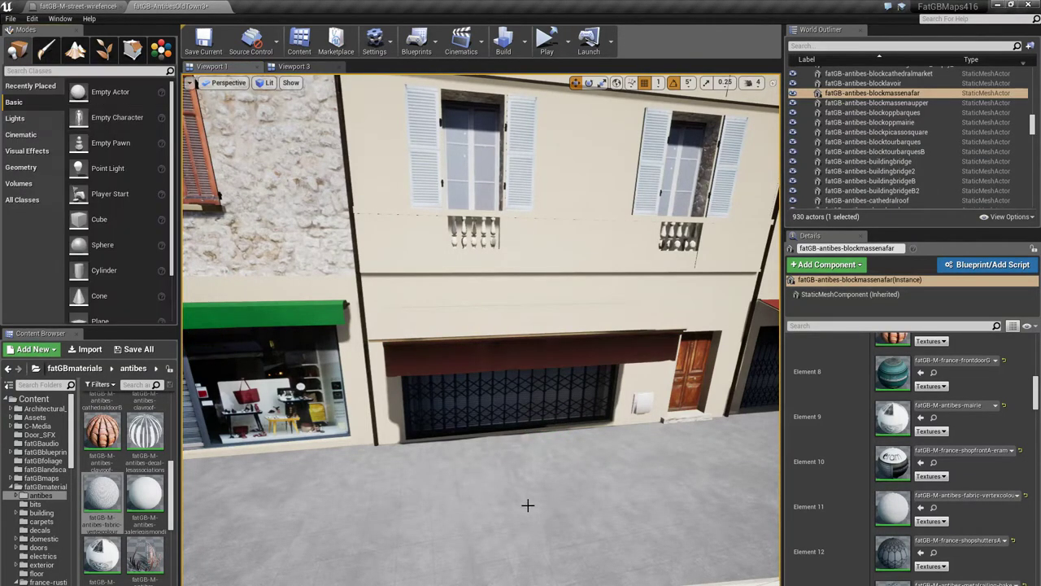
# Step: Vertex-paint the ivy-covered stone wall of fatGB-antibes-blockmassenaupper white to clear ivy beside the shuttered windows
pyautogui.moveTo(529, 504); pyautogui.dragTo(547, 430, button='right')
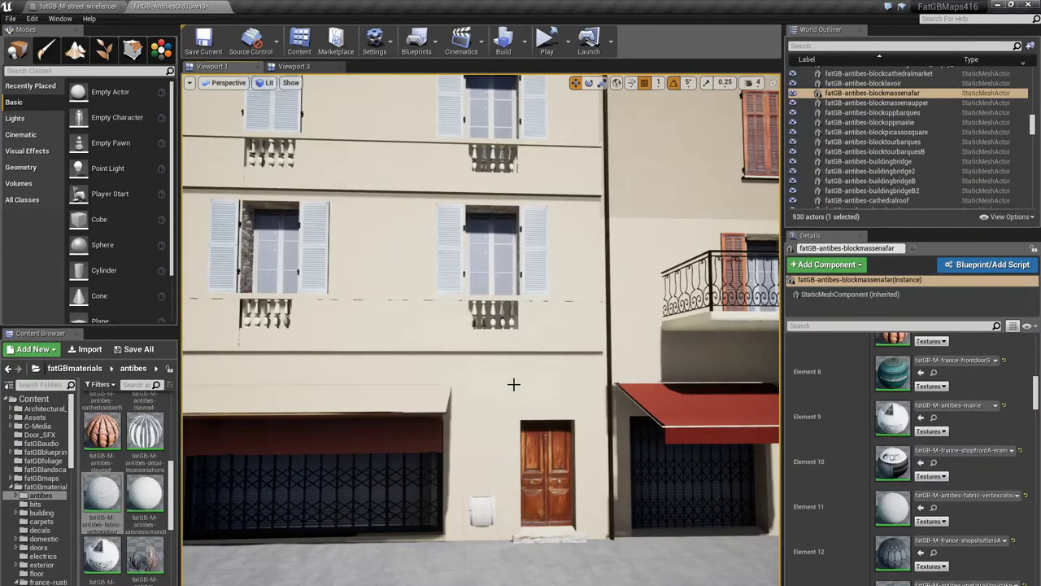
pyautogui.moveTo(505, 400); pyautogui.dragTo(544, 395, button='right')
pyautogui.moveTo(465, 397); pyautogui.dragTo(457, 397, button='right')
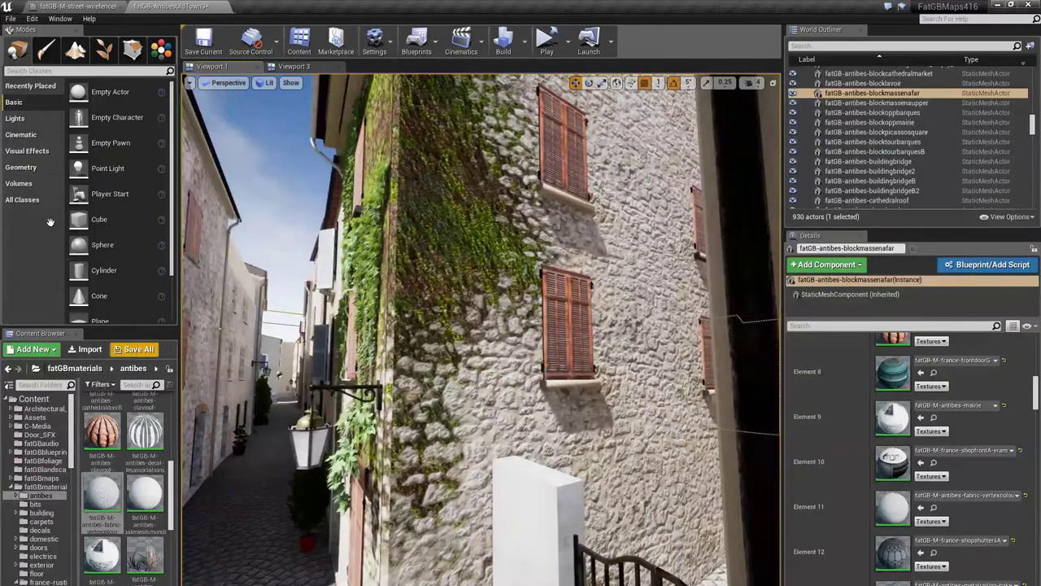
pyautogui.click(46, 50)
pyautogui.click(107, 291)
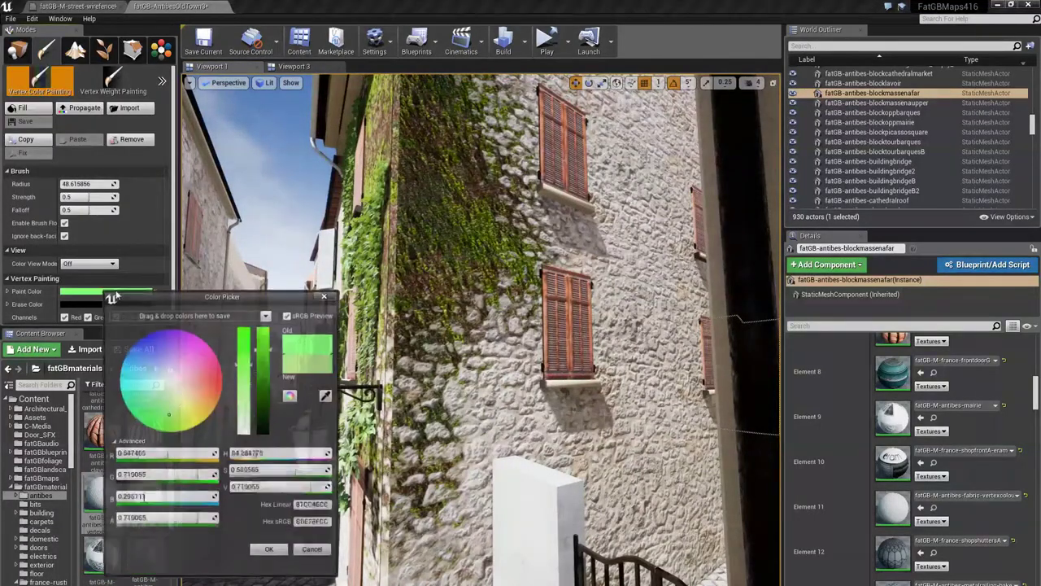
pyautogui.click(173, 382)
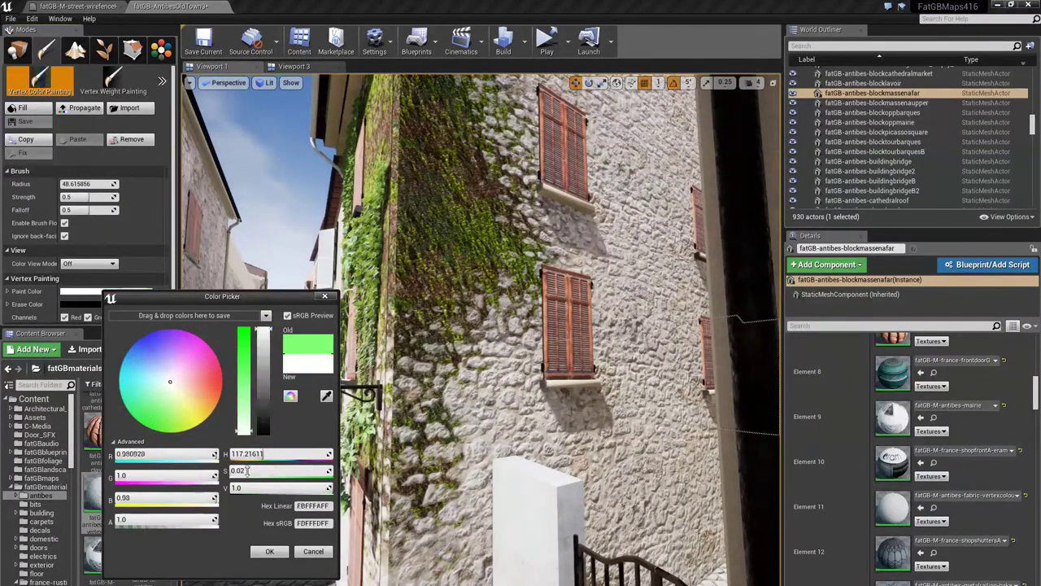
pyautogui.click(269, 551)
pyautogui.click(650, 302)
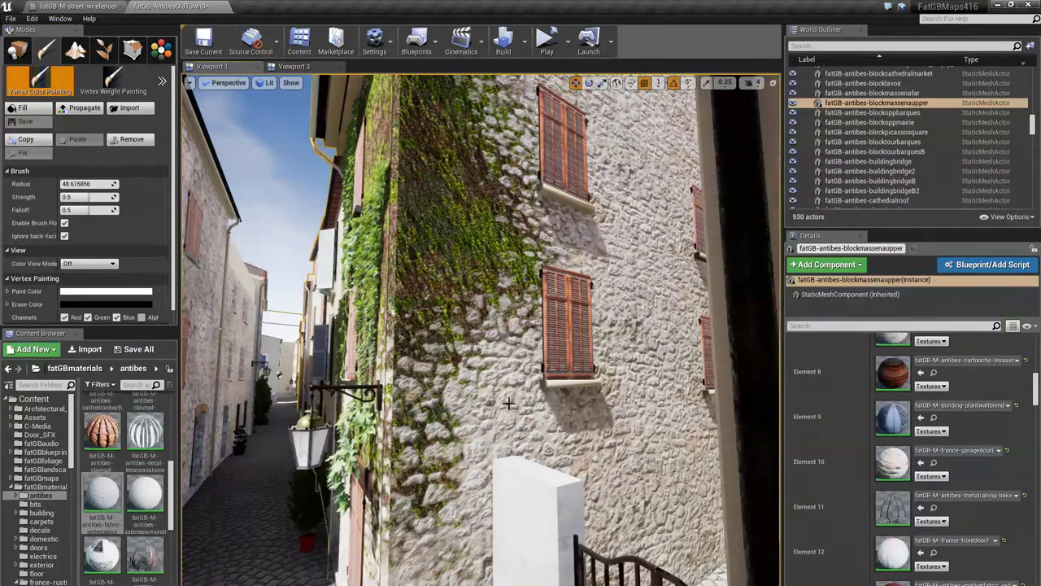
pyautogui.moveTo(522, 413)
pyautogui.mouseDown()
pyautogui.moveTo(406, 293)
pyautogui.moveTo(471, 244)
pyautogui.moveTo(383, 293)
pyautogui.mouseUp()
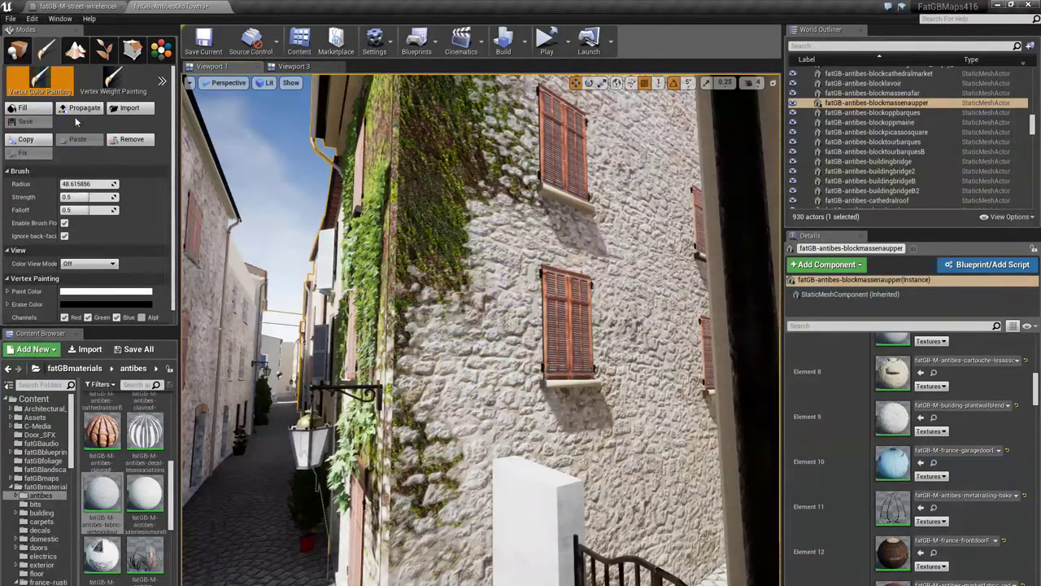
# Step: Set the paint color to black and paint ivy across the stone wall around the lower shuttered window
pyautogui.click(106, 290)
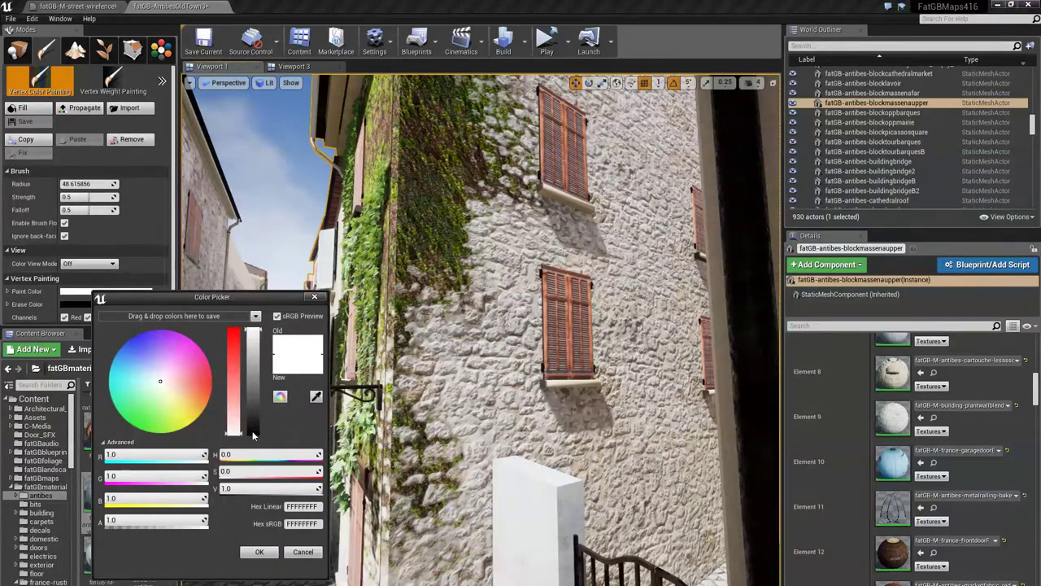
pyautogui.click(252, 435)
pyautogui.click(259, 553)
pyautogui.moveTo(423, 285)
pyautogui.mouseDown()
pyautogui.moveTo(476, 360)
pyautogui.moveTo(600, 433)
pyautogui.moveTo(555, 419)
pyautogui.moveTo(564, 296)
pyautogui.moveTo(471, 330)
pyautogui.moveTo(661, 279)
pyautogui.moveTo(430, 325)
pyautogui.moveTo(525, 299)
pyautogui.mouseUp()
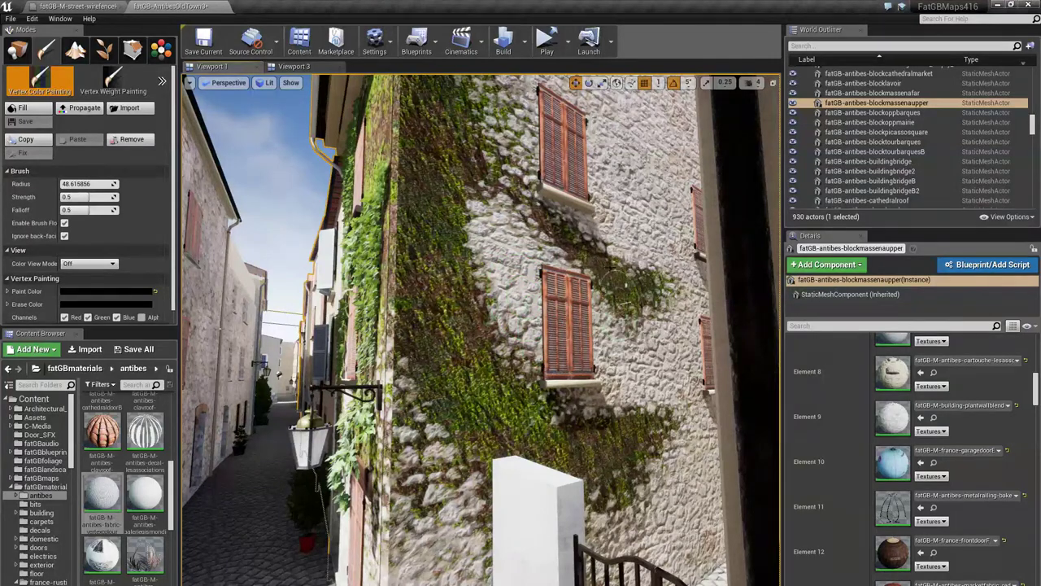
# Step: Undo the black ivy painting on the stone wall and return to placement mode
pyautogui.hotkey('ctrl', 'z')
pyautogui.hotkey('ctrl', 'z')
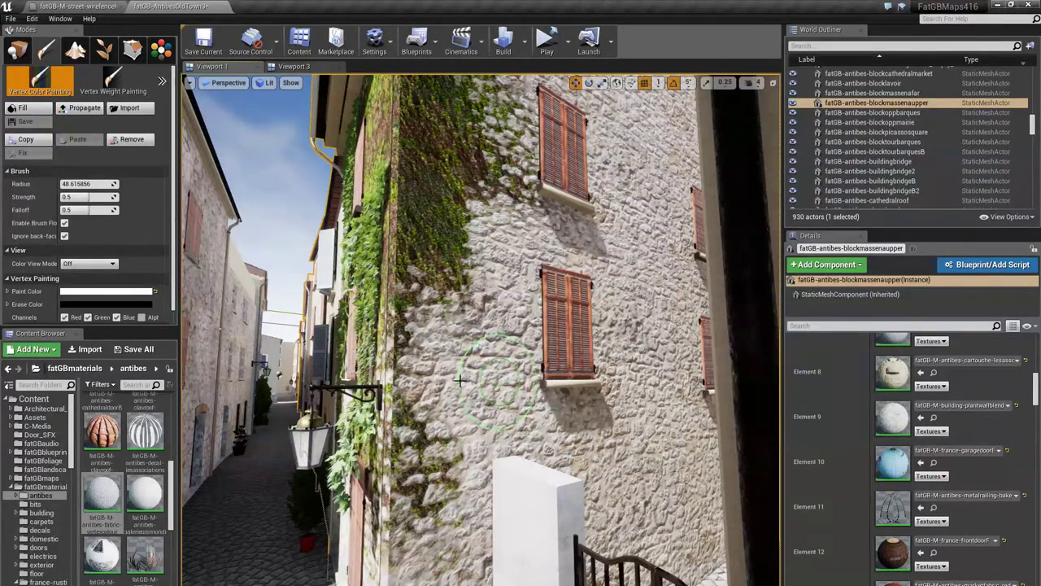
pyautogui.hotkey('shift', '1')
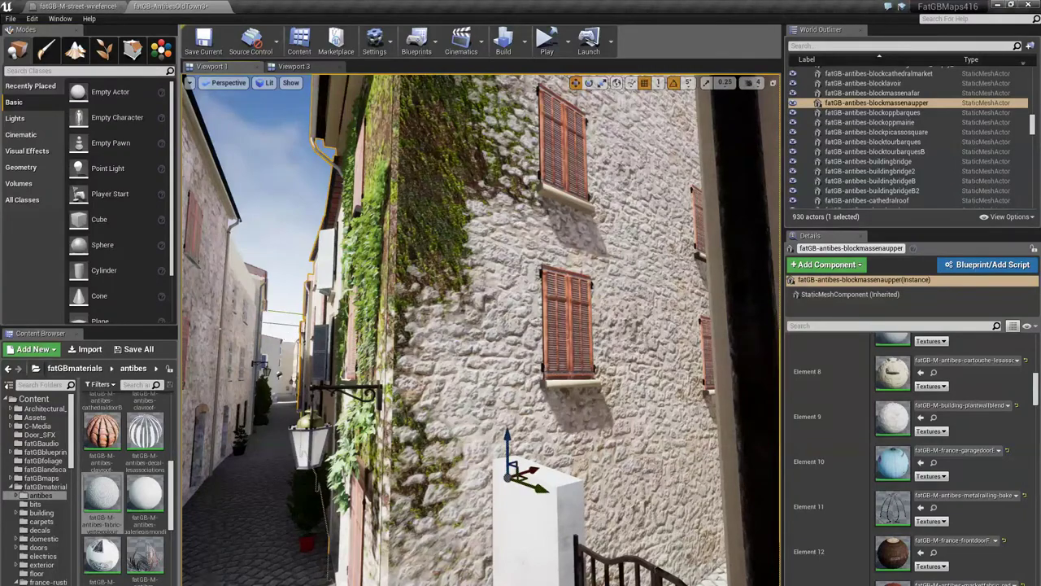
# Step: View the street with the zebra crossing and parked car, and select the Landscape forming the road surface
pyautogui.press('w')
pyautogui.moveTo(481, 330); pyautogui.dragTo(642, 340, button='right')
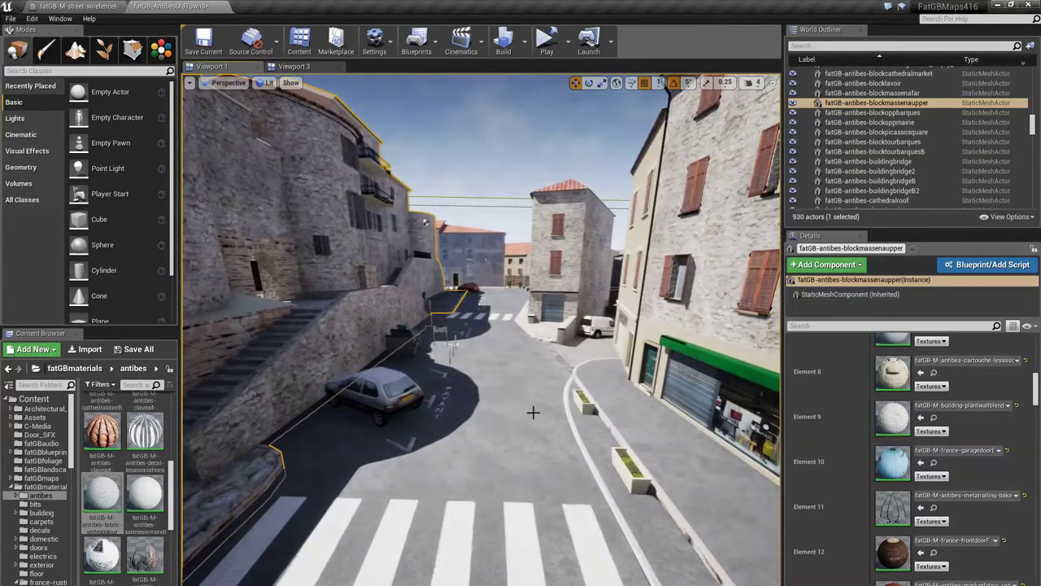
pyautogui.click(532, 412)
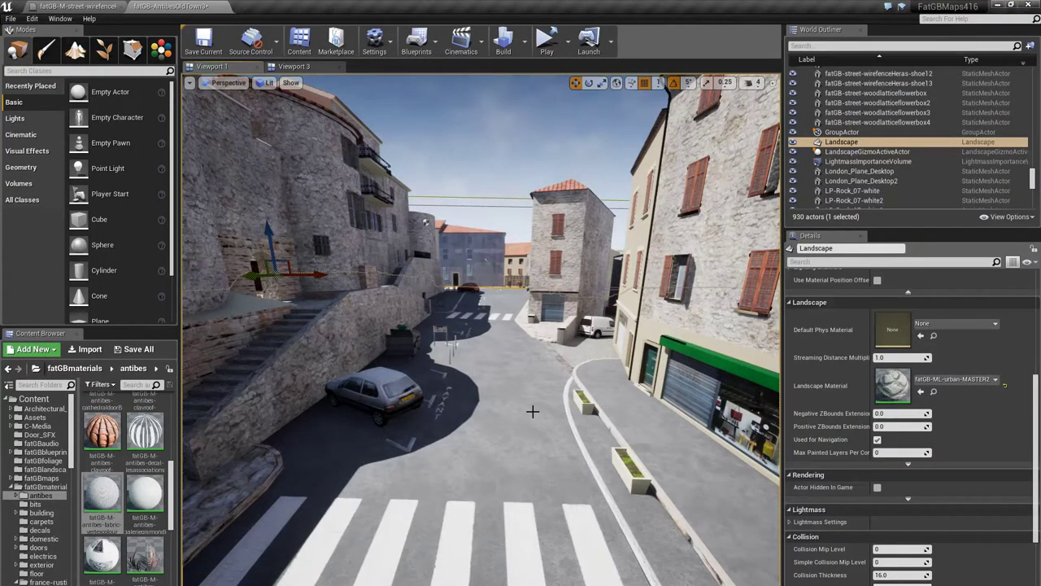
# Step: Select the marble-ball row SplineWall15 on the cobbled square and review its repeating mesh, tiling length and scaling settings
pyautogui.moveTo(502, 408); pyautogui.dragTo(562, 402, button='right')
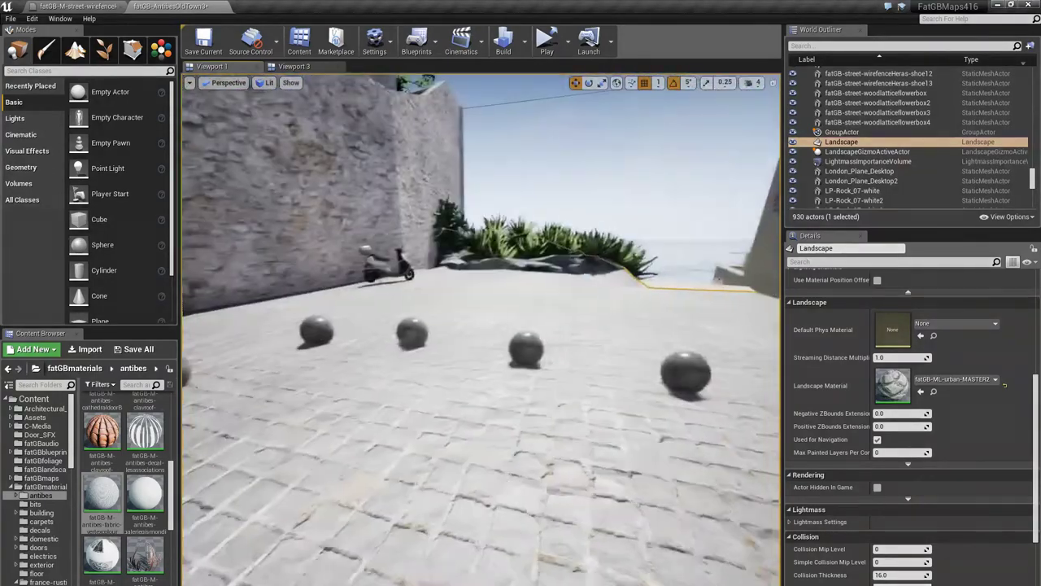
pyautogui.moveTo(505, 378); pyautogui.dragTo(552, 415)
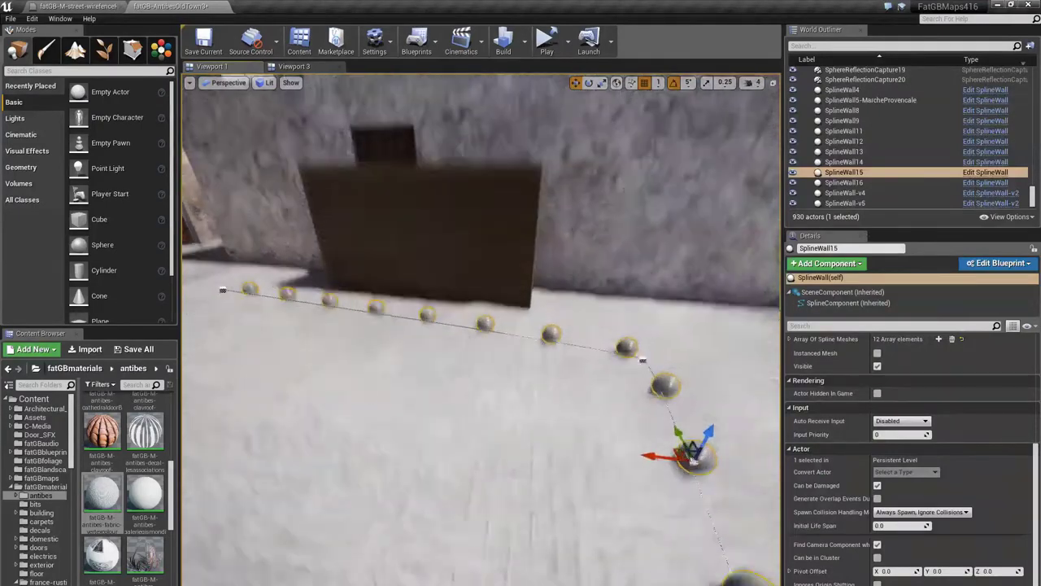
pyautogui.moveTo(481, 329); pyautogui.dragTo(512, 427, button='right')
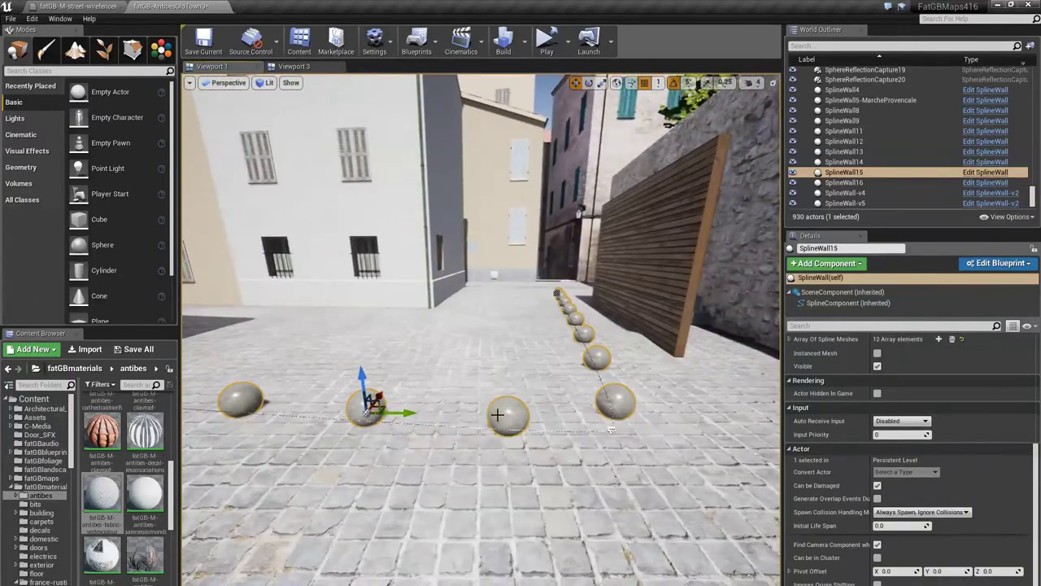
pyautogui.scroll(5, 935, 512)
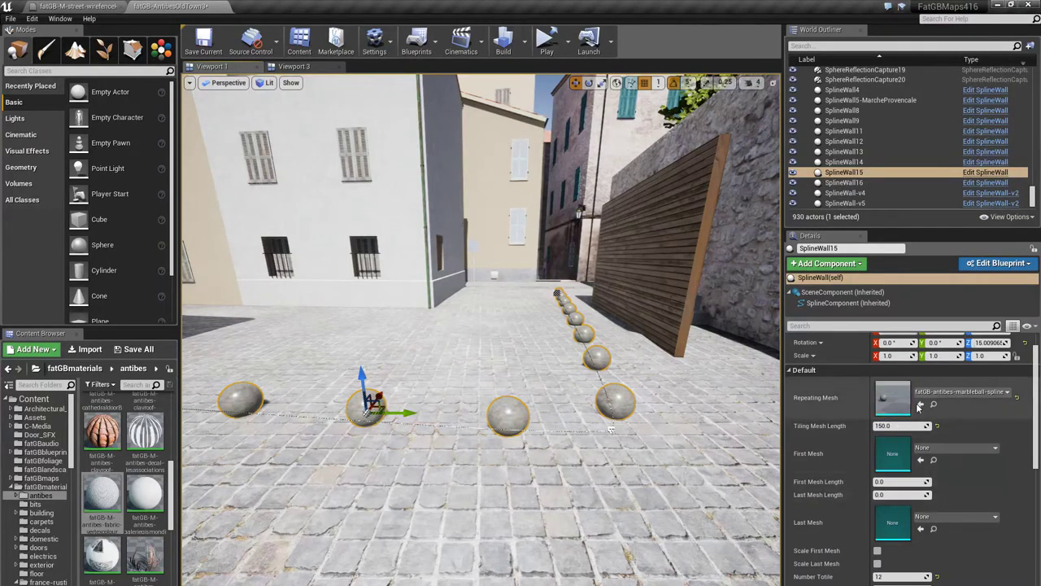
pyautogui.scroll(-2, 923, 527)
pyautogui.scroll(-2, 923, 527)
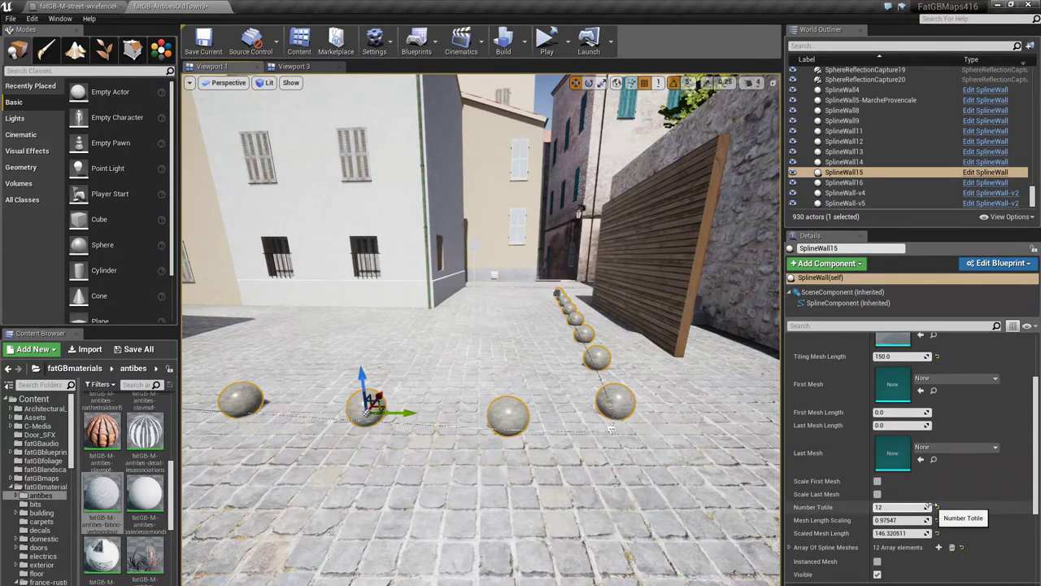
pyautogui.scroll(-1, 967, 501)
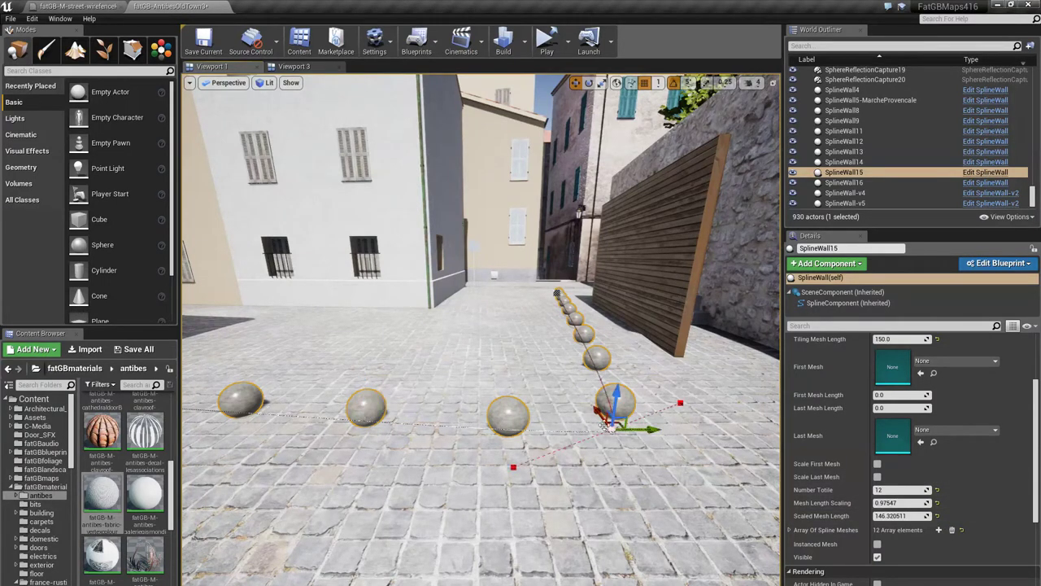
# Step: Try repositioning the corner spline point of the marble-ball row SplineWall15 and undo the move
pyautogui.moveTo(611, 429); pyautogui.dragTo(748, 345)
pyautogui.hotkey('ctrl', 'z')
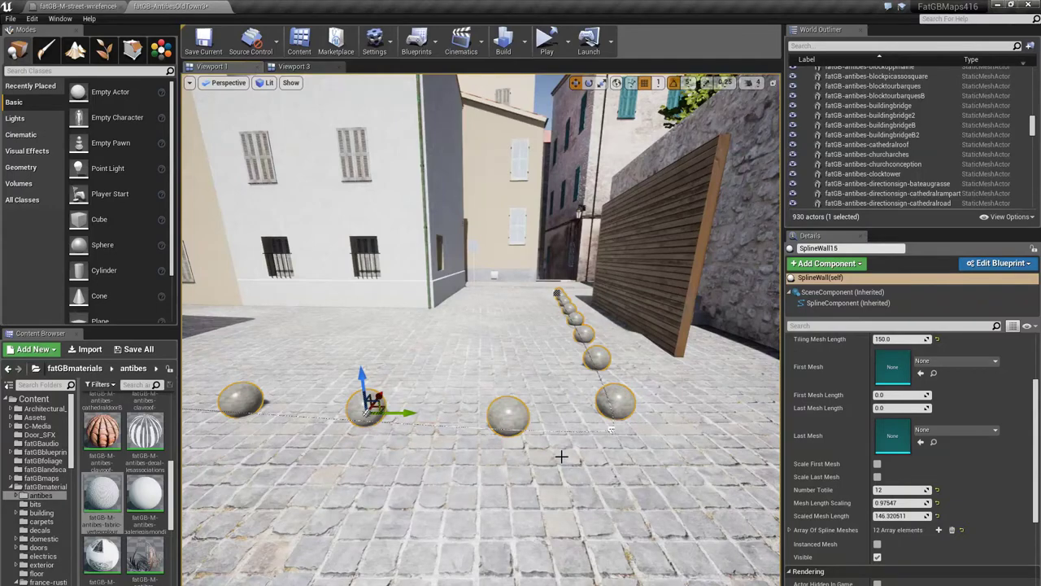
pyautogui.moveTo(561, 457); pyautogui.dragTo(488, 476)
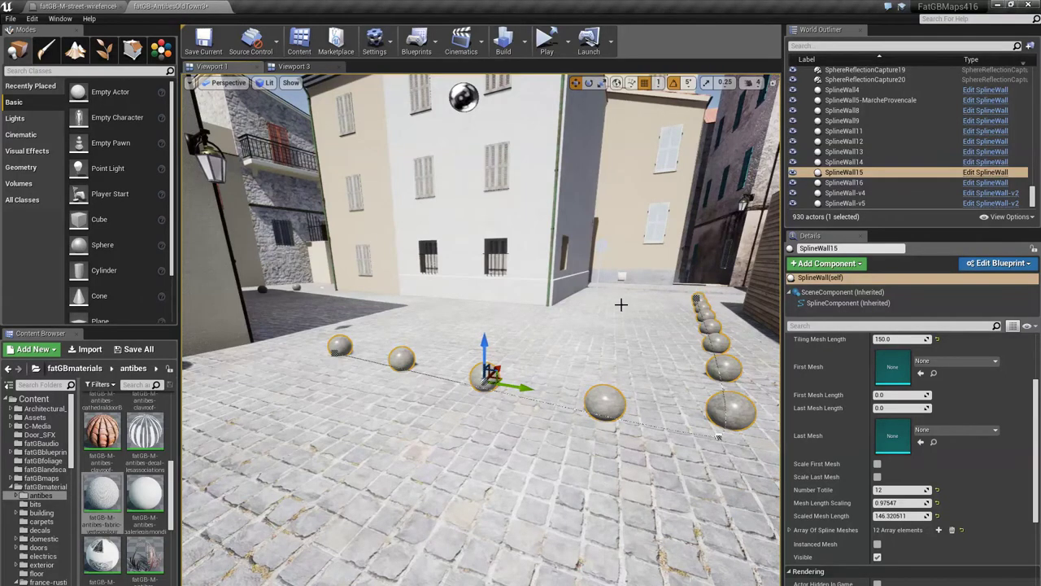
# Step: Open the Merge Actors options for SplineWall15, review its mesh components and settings, and close them without merging
pyautogui.click(598, 317)
pyautogui.moveTo(588, 322)
pyautogui.mouseDown(button='right')
pyautogui.moveTo(659, 323)
pyautogui.moveTo(415, 325)
pyautogui.moveTo(772, 338)
pyautogui.moveTo(675, 350)
pyautogui.moveTo(663, 386)
pyautogui.mouseUp(button='right')
pyautogui.moveTo(623, 436); pyautogui.dragTo(431, 431, button='right')
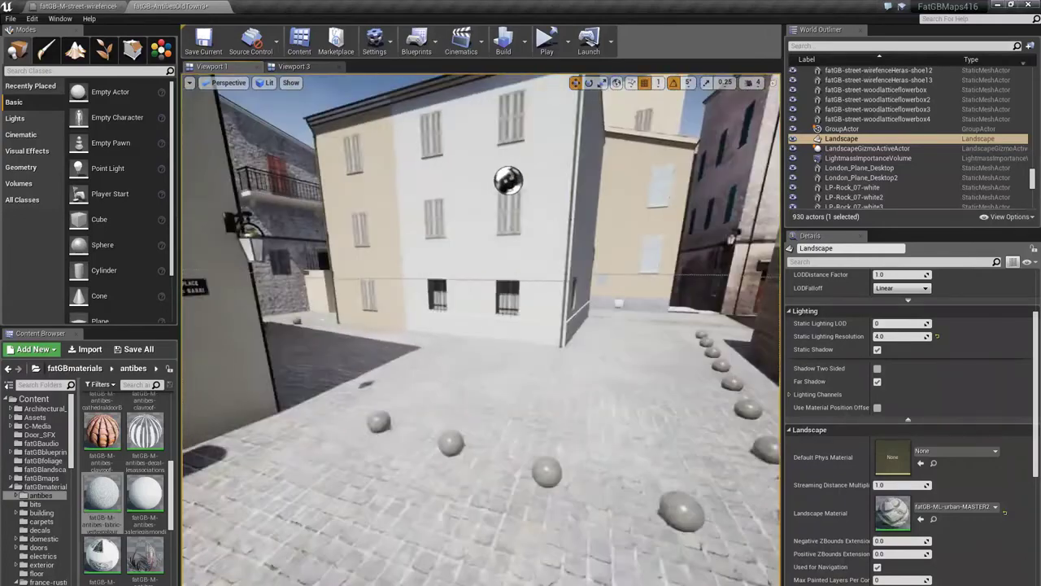
pyautogui.moveTo(570, 406); pyautogui.dragTo(553, 403, button='right')
pyautogui.moveTo(576, 361); pyautogui.dragTo(523, 365, button='right')
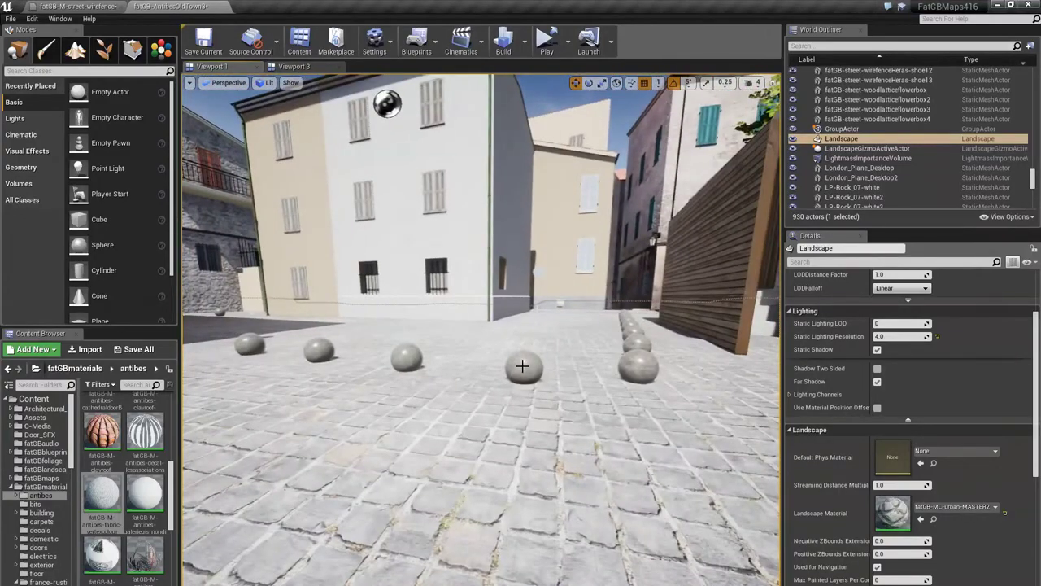
pyautogui.click(523, 365)
pyautogui.rightClick(526, 370)
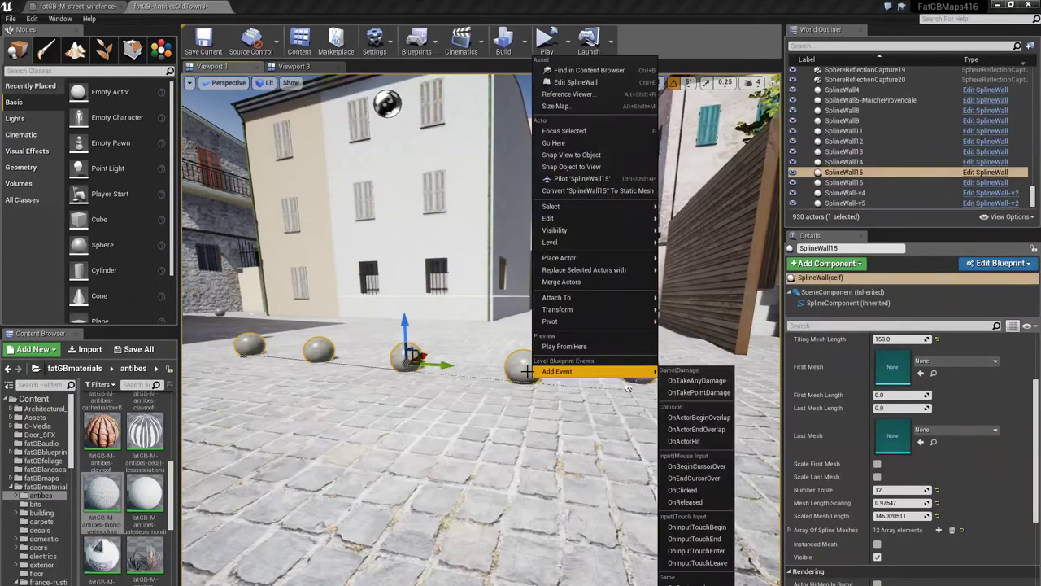
pyautogui.click(581, 283)
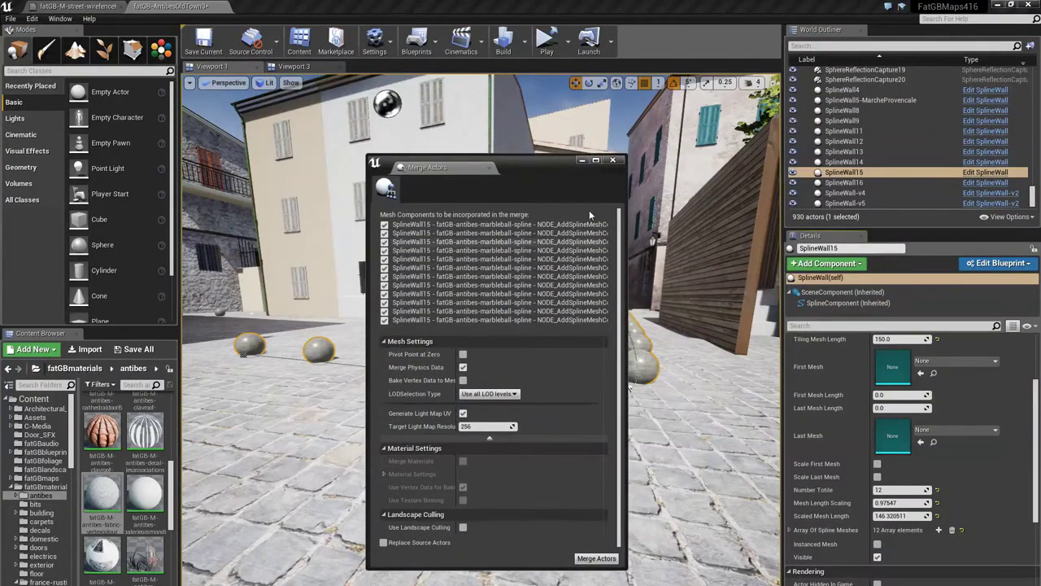
pyautogui.click(612, 160)
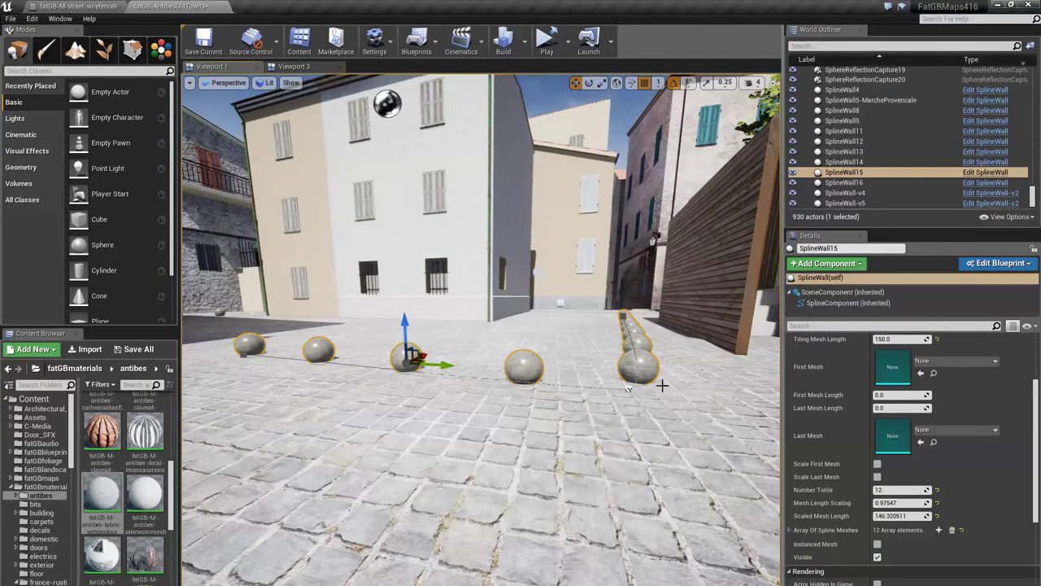
# Step: Select the painted road line SplineWall12 beside the sea wall and follow it along the coast road
pyautogui.click(509, 434)
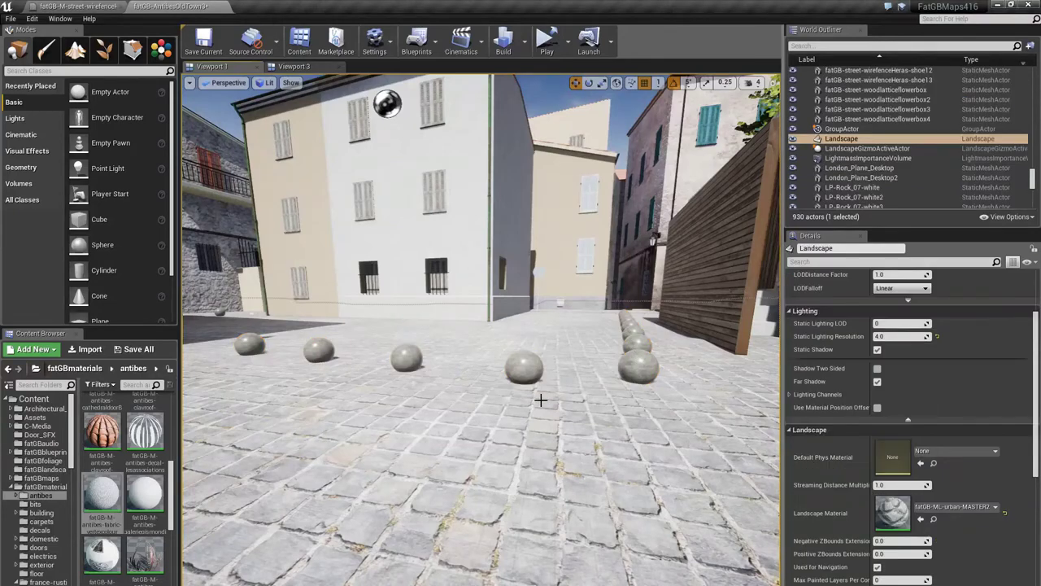
pyautogui.moveTo(559, 407); pyautogui.dragTo(317, 411, button='right')
pyautogui.moveTo(488, 397); pyautogui.dragTo(499, 421, button='right')
pyautogui.click(455, 437)
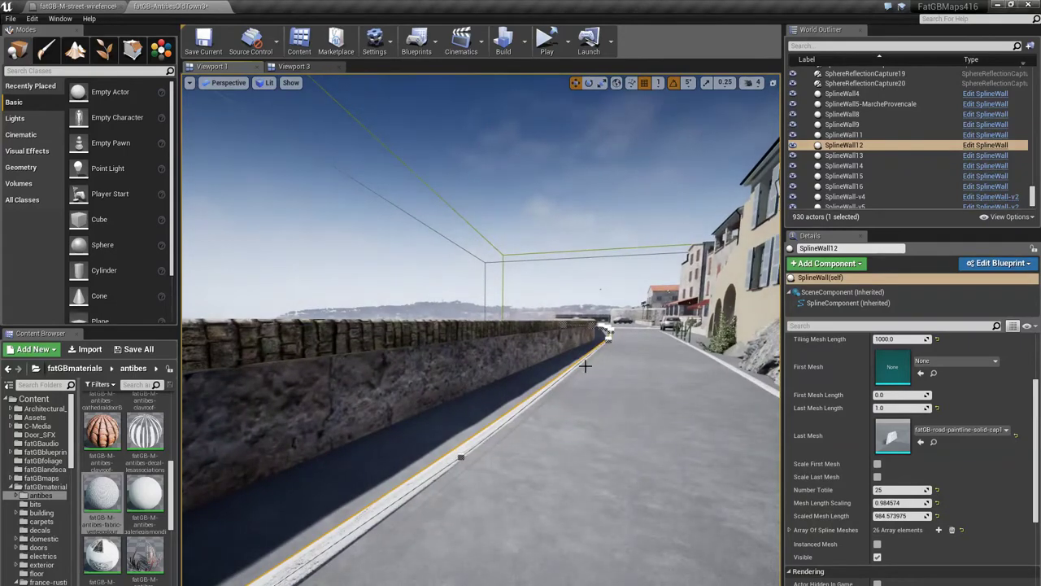
pyautogui.moveTo(562, 415); pyautogui.dragTo(528, 426, button='right')
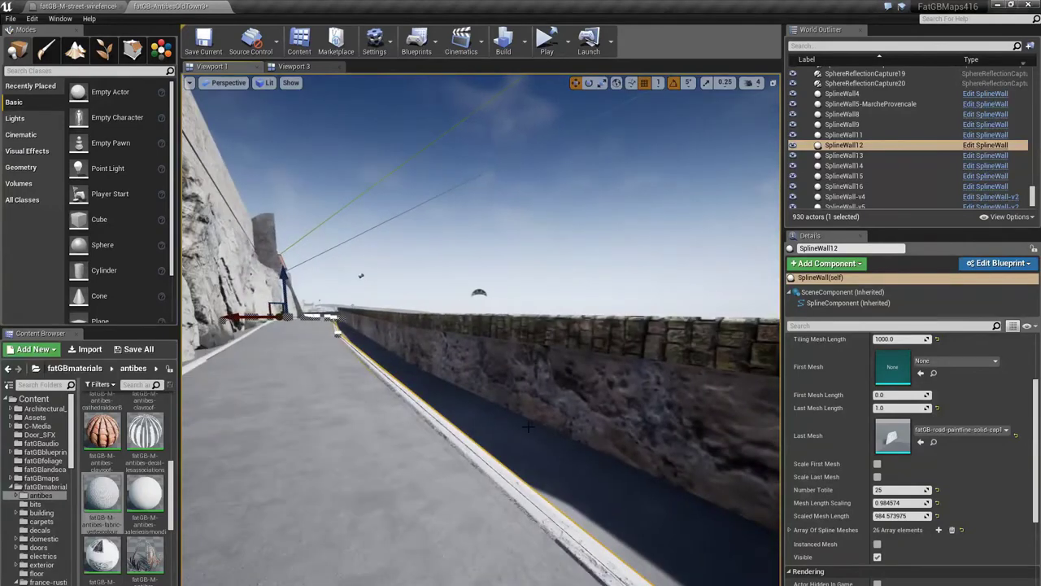
pyautogui.moveTo(334, 316); pyautogui.dragTo(697, 324, button='right')
pyautogui.press('s')
pyautogui.press('e')
pyautogui.moveTo(705, 429); pyautogui.dragTo(448, 431, button='right')
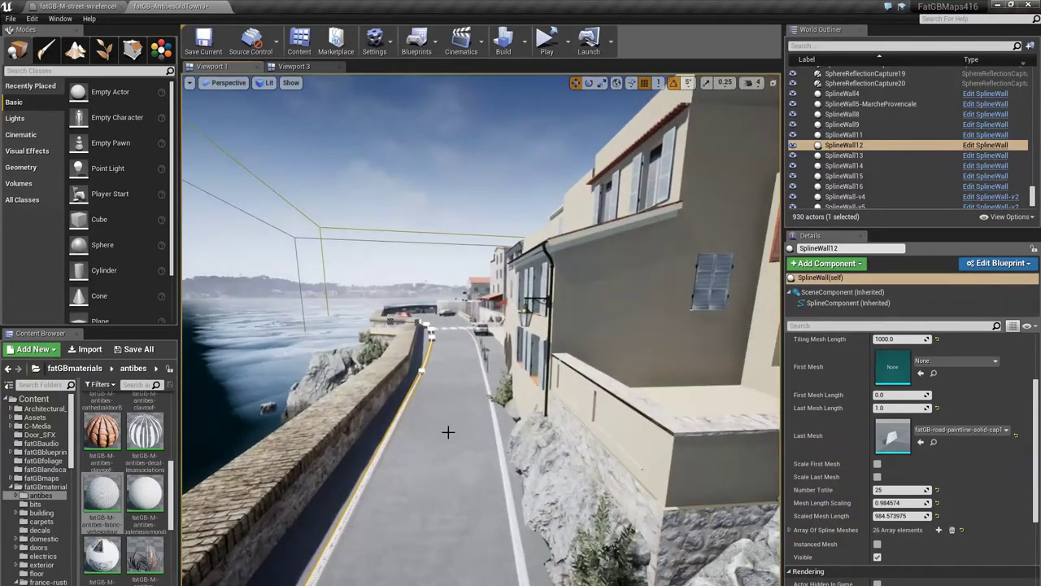
# Step: Select fatGB-antibes-marbleball (HISMA) near the zebra crossing, inspect its individual ball instances in the instance tool, and return to placement mode
pyautogui.moveTo(455, 392); pyautogui.dragTo(567, 394, button='right')
pyautogui.press('w')
pyautogui.press('q')
pyautogui.moveTo(399, 351); pyautogui.dragTo(490, 342, button='right')
pyautogui.click(477, 362)
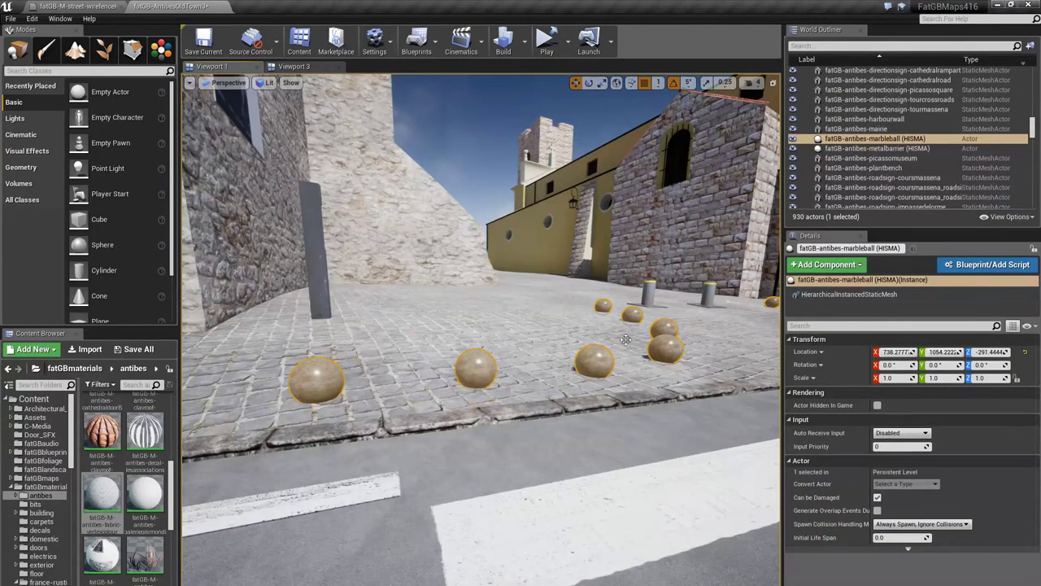
pyautogui.click(161, 50)
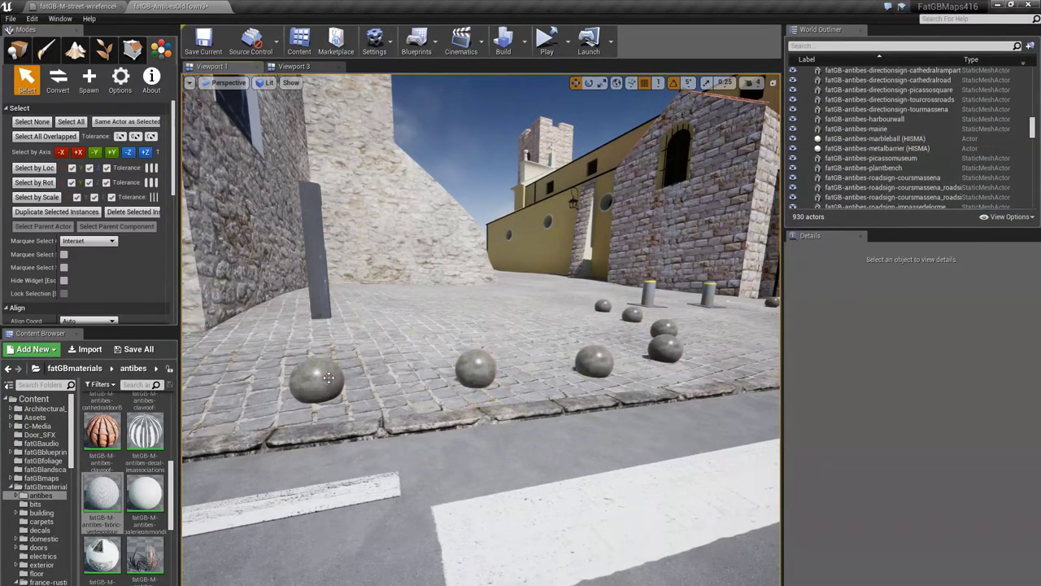
pyautogui.click(332, 381)
pyautogui.click(468, 368)
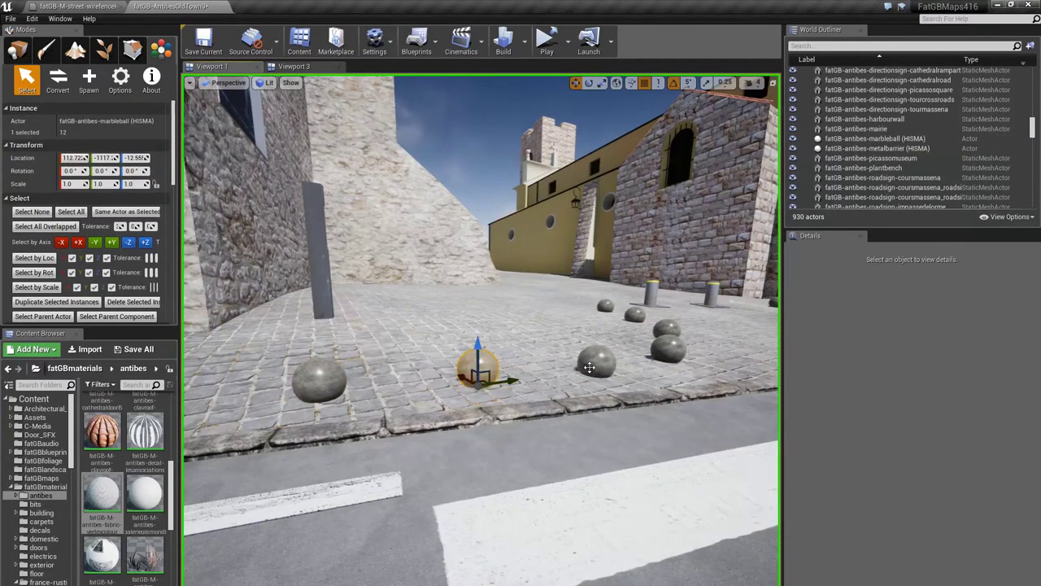
pyautogui.click(589, 367)
pyautogui.click(18, 52)
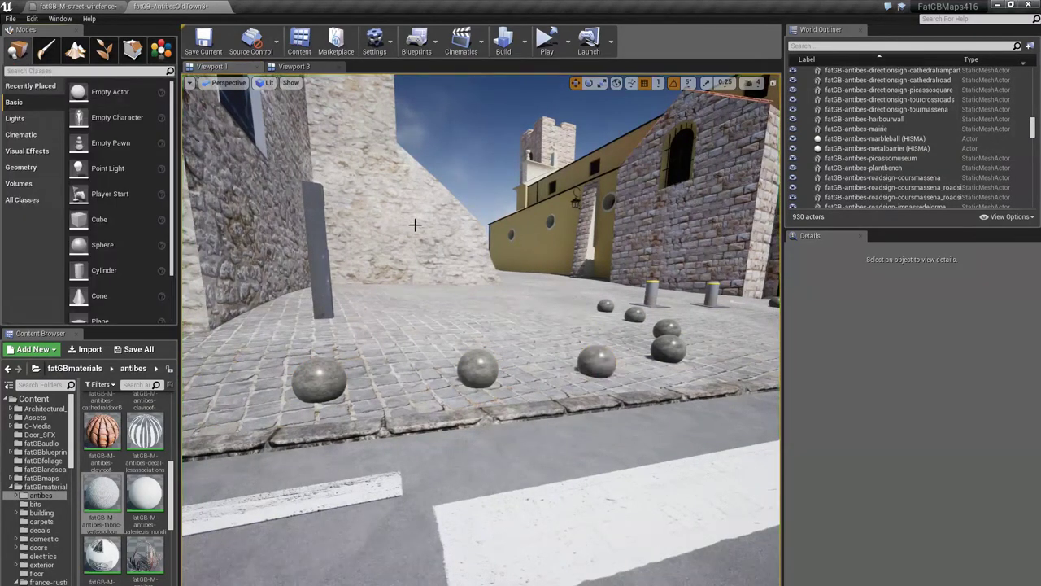
# Step: Reselect SplineWall15 on the cobbled square and locate its repeating mesh fatGB-antibes-marbleball-spline in the Content Browser
pyautogui.moveTo(412, 221); pyautogui.dragTo(488, 236, button='right')
pyautogui.press('w')
pyautogui.moveTo(585, 259); pyautogui.dragTo(442, 219, button='right')
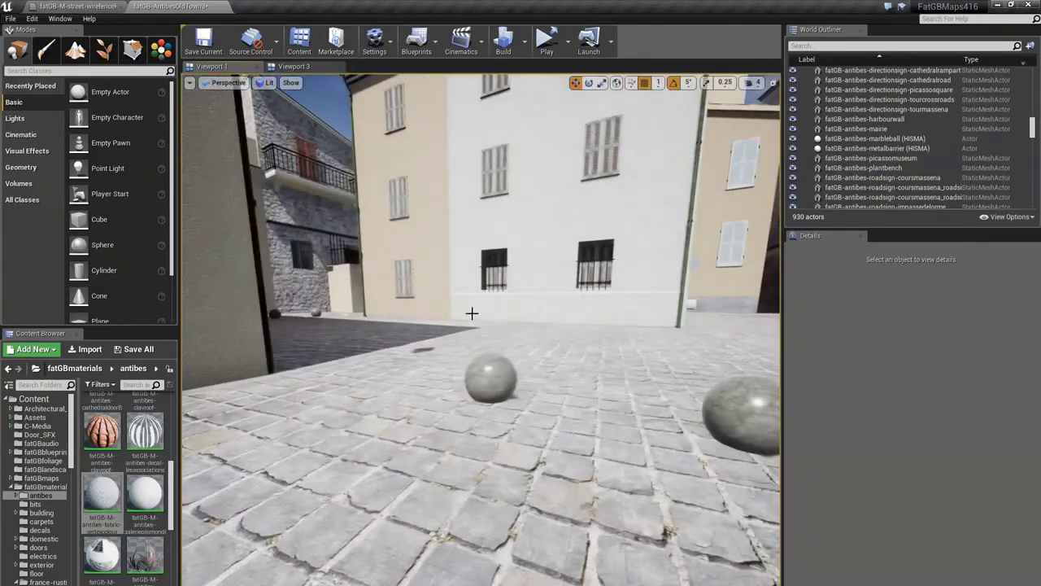
pyautogui.click(492, 370)
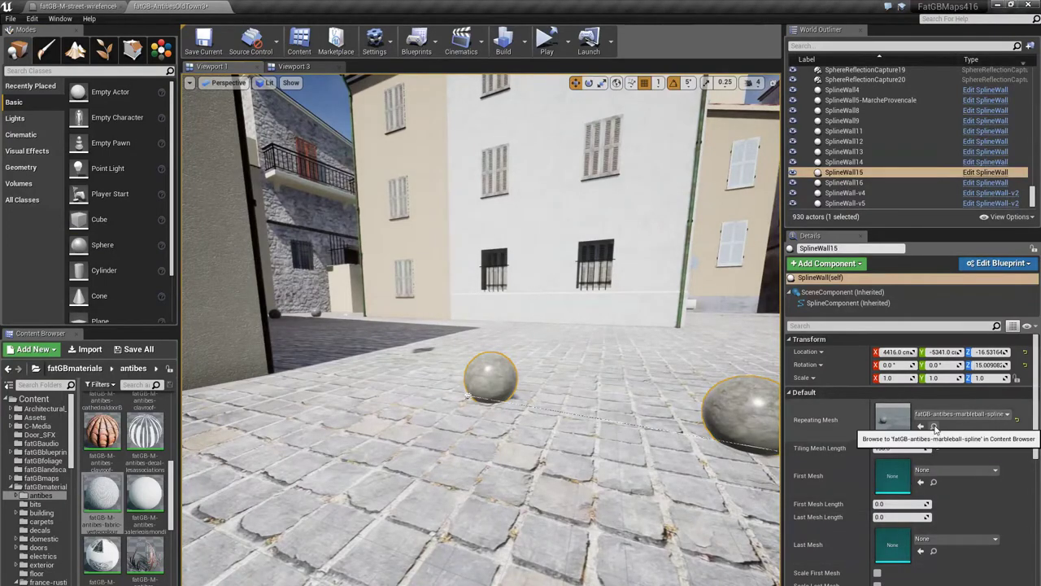
pyautogui.click(933, 427)
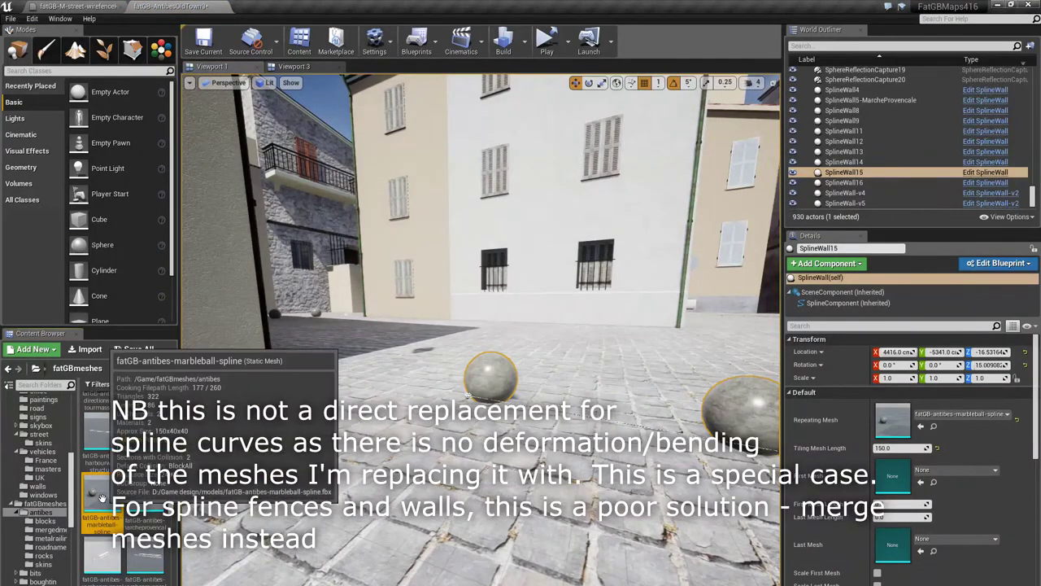
# Step: Place two fatGB-antibes-marbleball static meshes over neighbouring balls of the SplineWall15 row
pyautogui.click(153, 452)
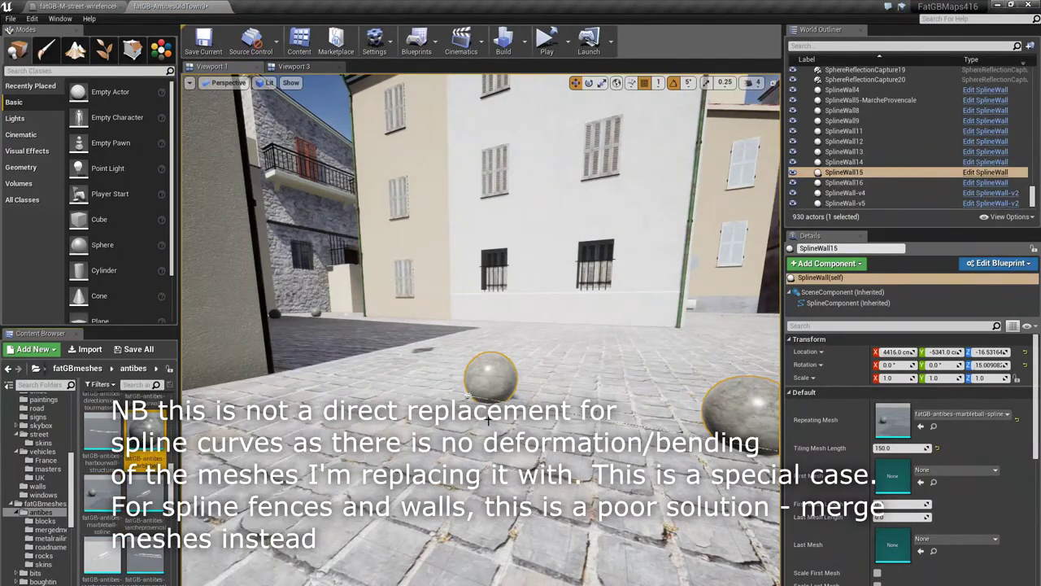
pyautogui.moveTo(194, 437); pyautogui.dragTo(506, 396)
pyautogui.moveTo(509, 461); pyautogui.dragTo(506, 469, button='right')
pyautogui.moveTo(147, 433); pyautogui.dragTo(524, 418)
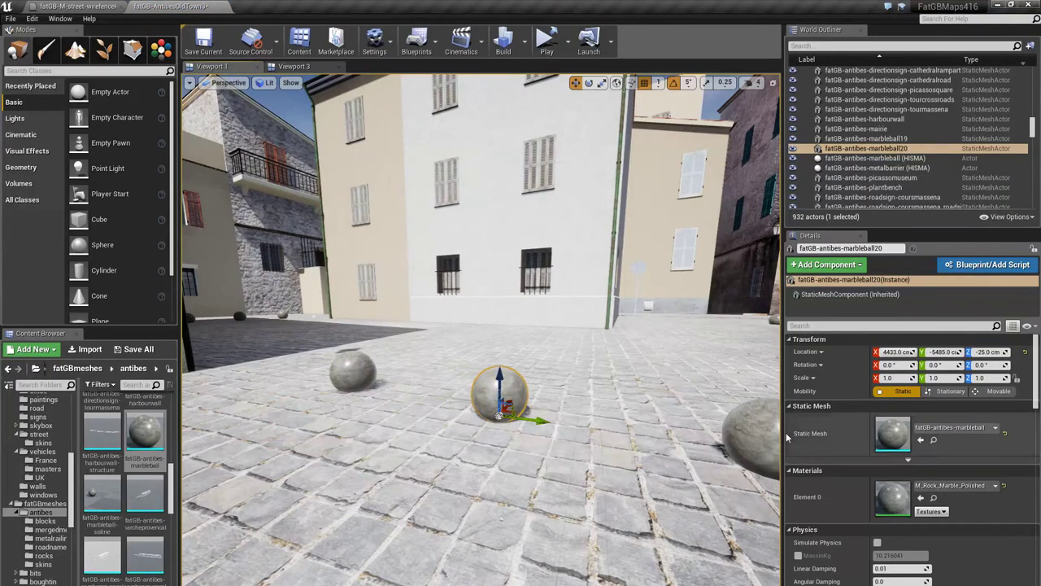
# Step: Try deleting SplineWall15 so only the individually placed marble balls remain
pyautogui.click(762, 432)
pyautogui.press('Delete')
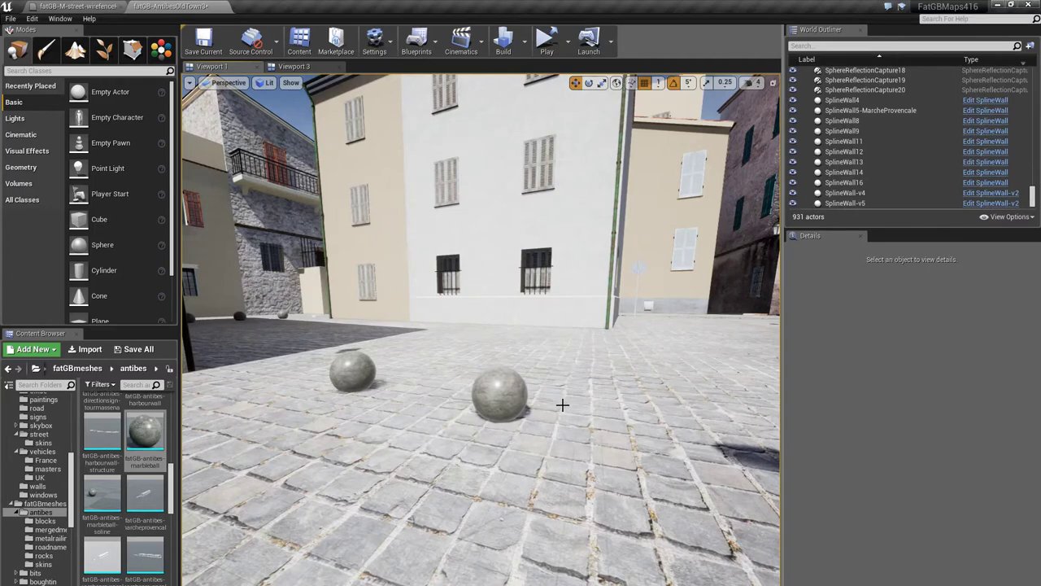
# Step: Review the instance tool's distribute and snap options, examine the marble-ball row from above, and return to placement mode
pyautogui.click(161, 51)
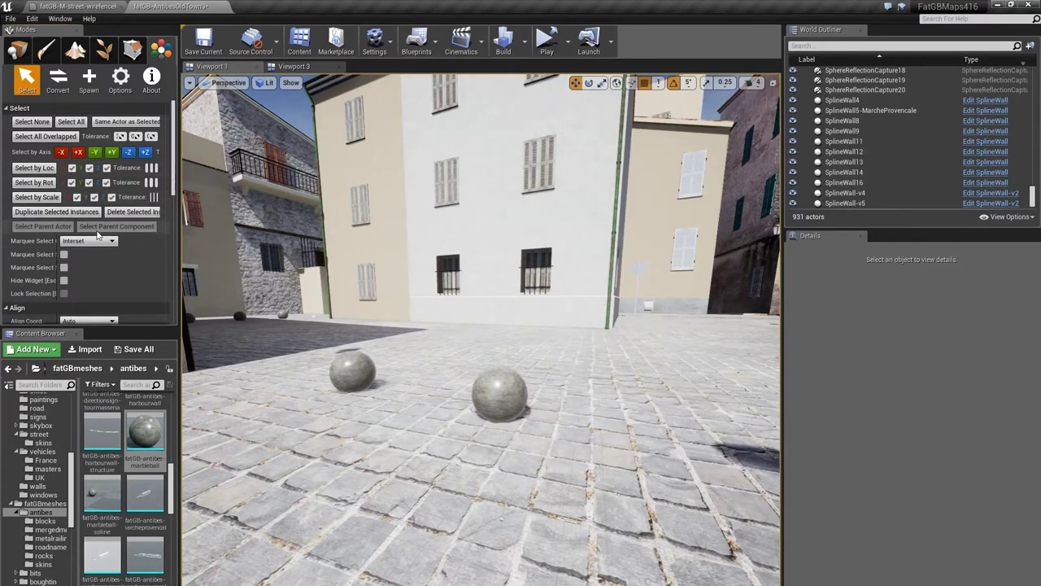
pyautogui.scroll(-5, 163, 228)
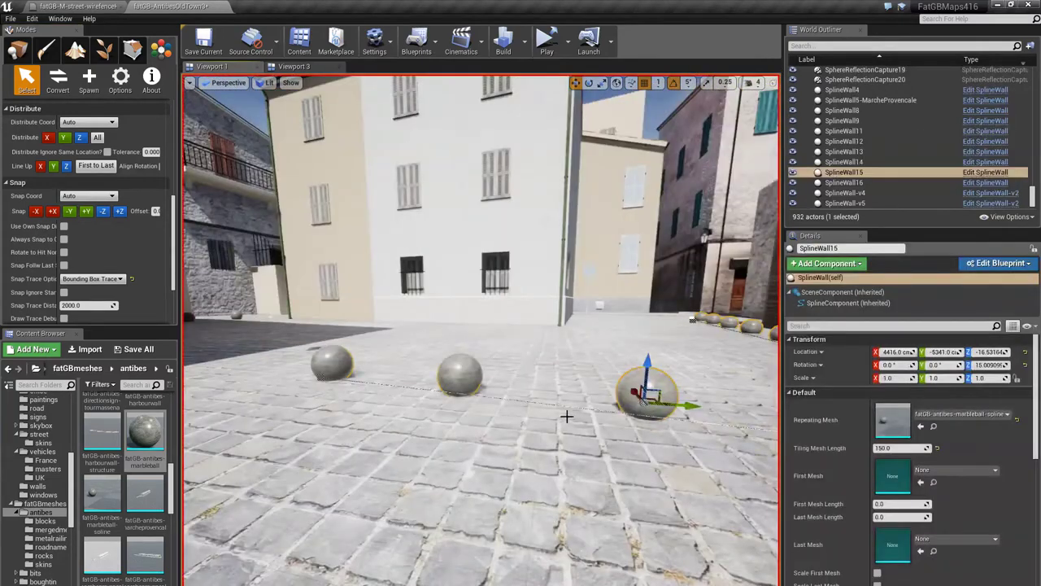
pyautogui.moveTo(348, 373); pyautogui.dragTo(313, 439, button='right')
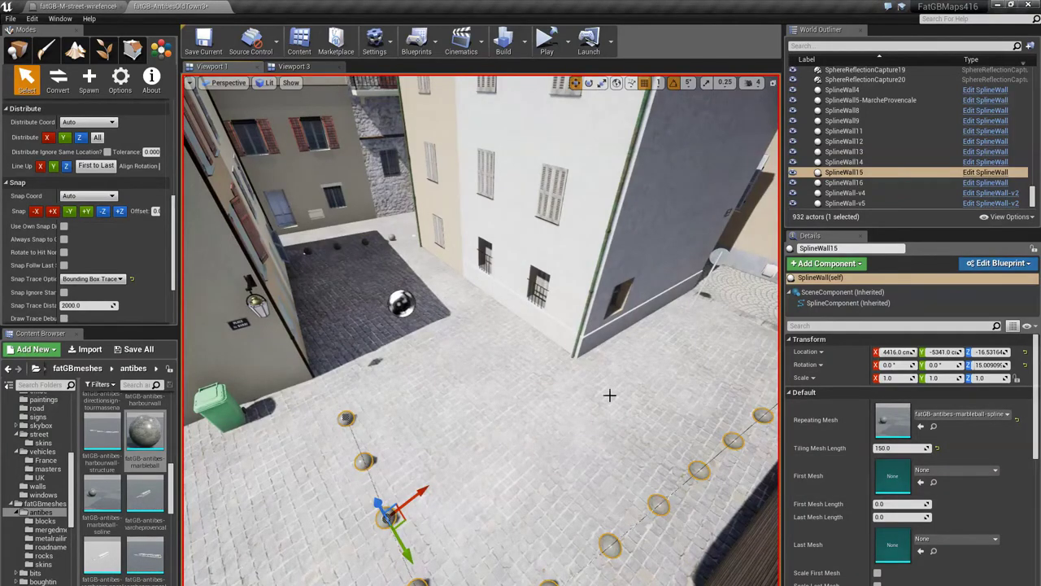
pyautogui.moveTo(440, 372)
pyautogui.mouseDown(button='right')
pyautogui.moveTo(484, 364)
pyautogui.moveTo(444, 378)
pyautogui.moveTo(464, 360)
pyautogui.moveTo(454, 362)
pyautogui.mouseUp(button='right')
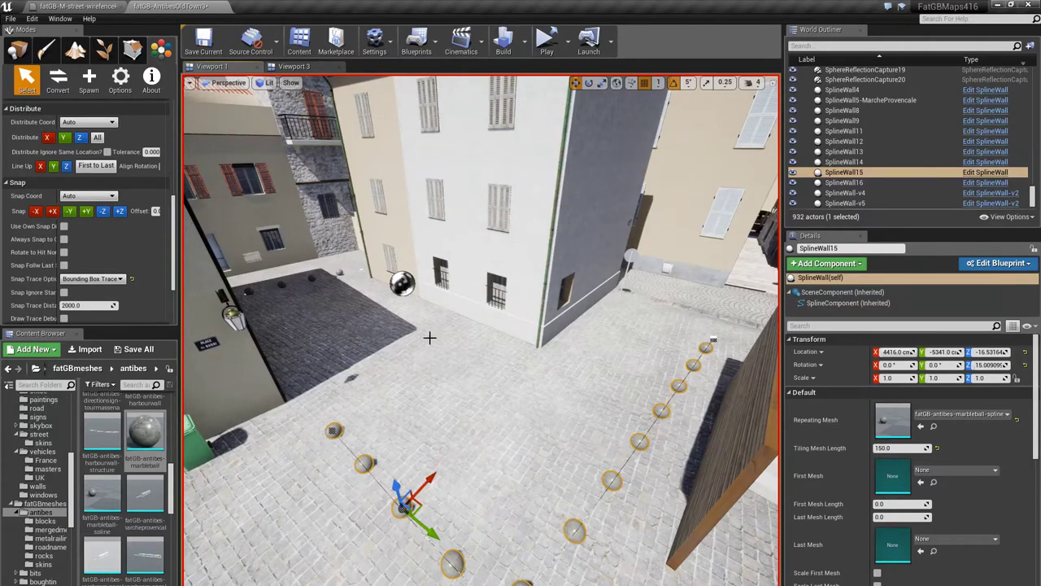
pyautogui.moveTo(430, 338)
pyautogui.mouseDown(button='right')
pyautogui.moveTo(484, 281)
pyautogui.moveTo(486, 301)
pyautogui.moveTo(493, 297)
pyautogui.moveTo(476, 299)
pyautogui.moveTo(436, 342)
pyautogui.moveTo(442, 353)
pyautogui.mouseUp(button='right')
pyautogui.press('w')
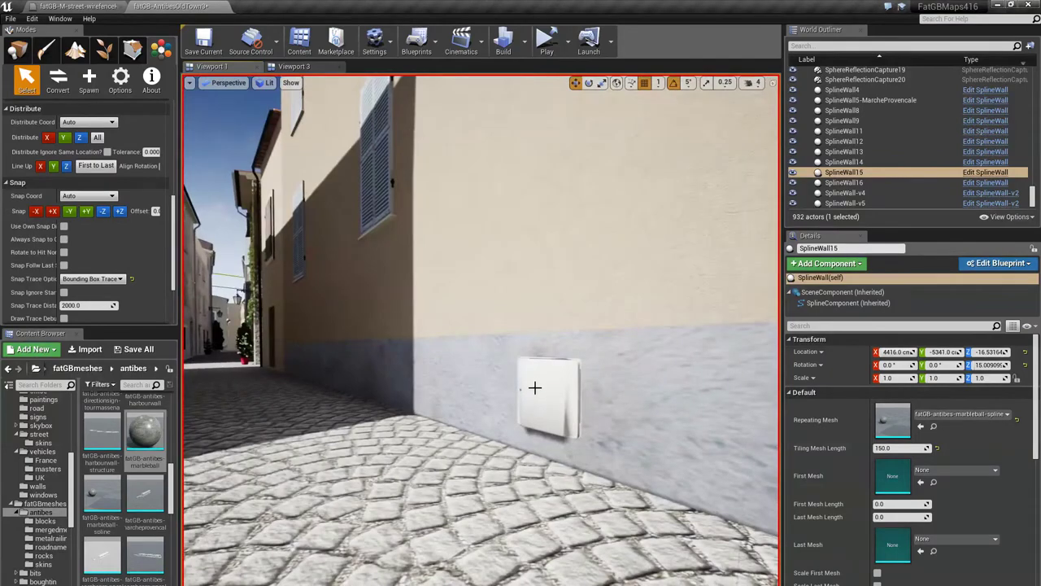
pyautogui.press('Escape')
pyautogui.click(17, 51)
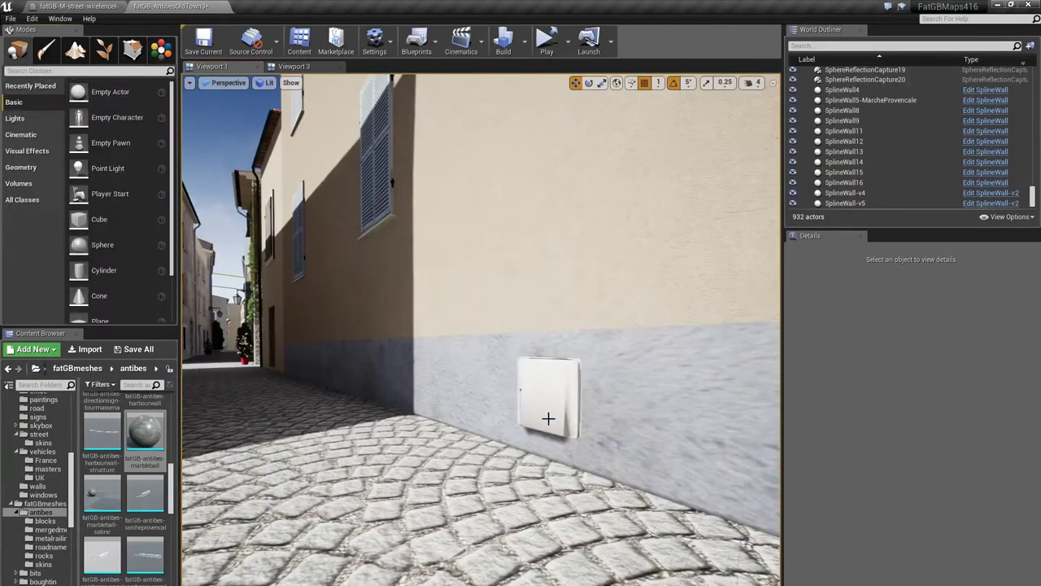
# Step: Inspect the utility panels on the building walls, selecting fatGB-france-utilitypanelB2 near the dumpster and viewing the panels by the direction sign
pyautogui.click(546, 407)
pyautogui.moveTo(546, 406); pyautogui.dragTo(398, 409, button='right')
pyautogui.moveTo(589, 404); pyautogui.dragTo(594, 405, button='right')
pyautogui.click(446, 373)
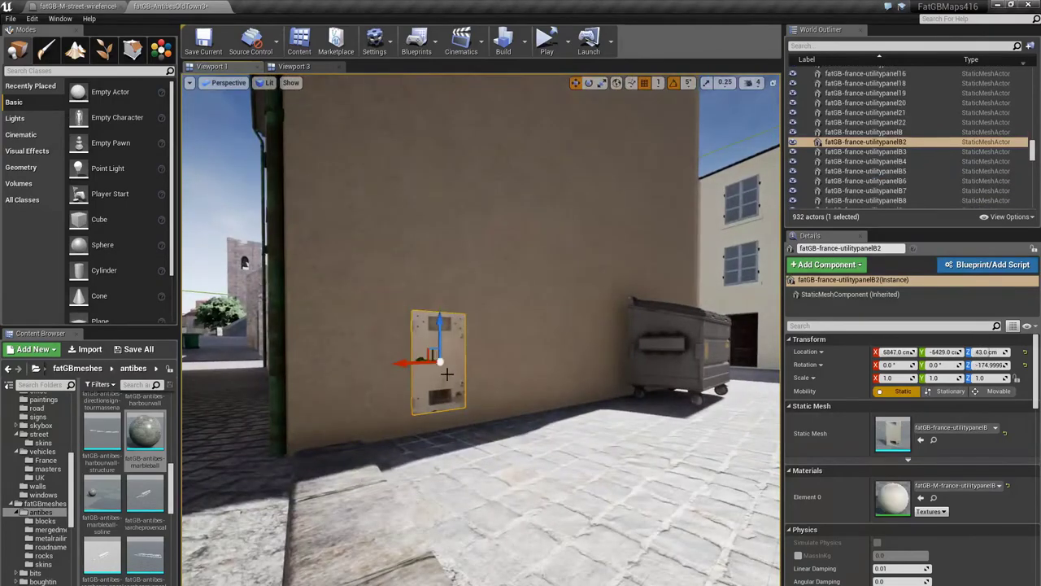
pyautogui.click(554, 448)
pyautogui.moveTo(558, 467)
pyautogui.mouseDown(button='right')
pyautogui.moveTo(545, 465)
pyautogui.moveTo(570, 462)
pyautogui.mouseUp(button='right')
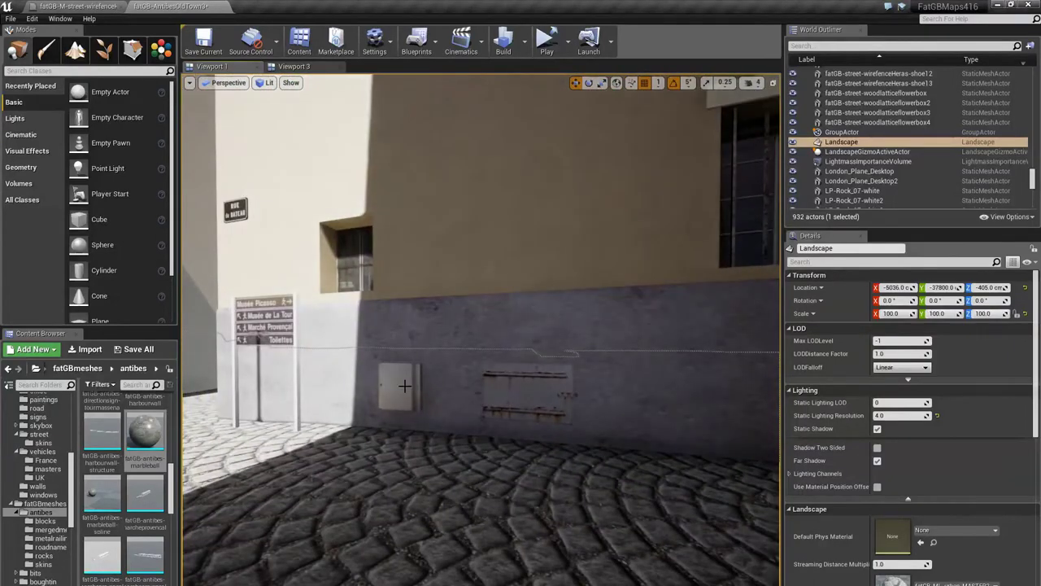
# Step: Inspect the utility panels on the purple wall beside the direction sign, selecting the large rusty-hinged one
pyautogui.click(405, 386)
pyautogui.click(522, 397)
pyautogui.press('w')
pyautogui.moveTo(523, 397); pyautogui.dragTo(484, 397, button='right')
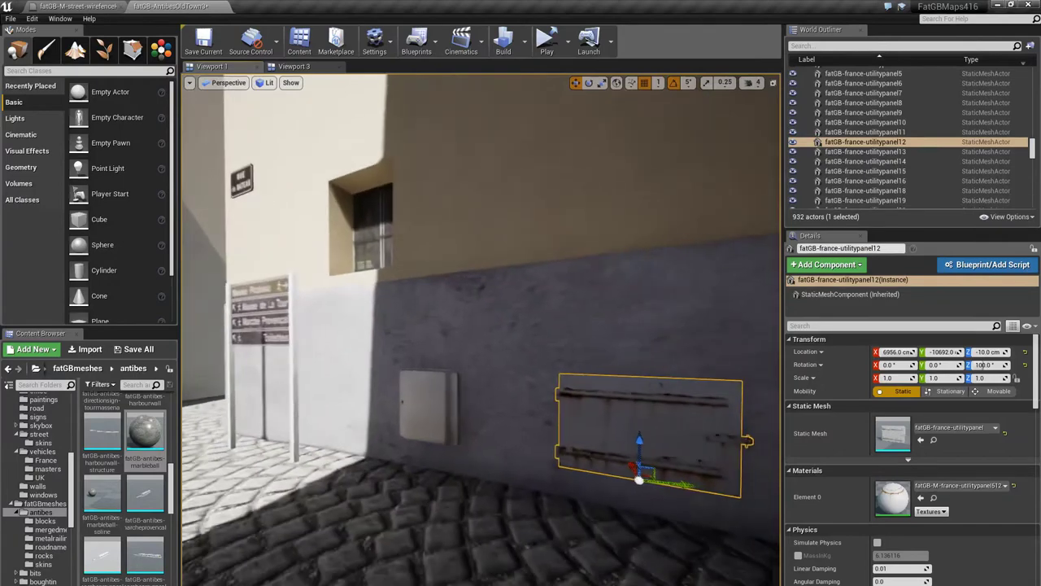
pyautogui.click(523, 425)
pyautogui.click(492, 563)
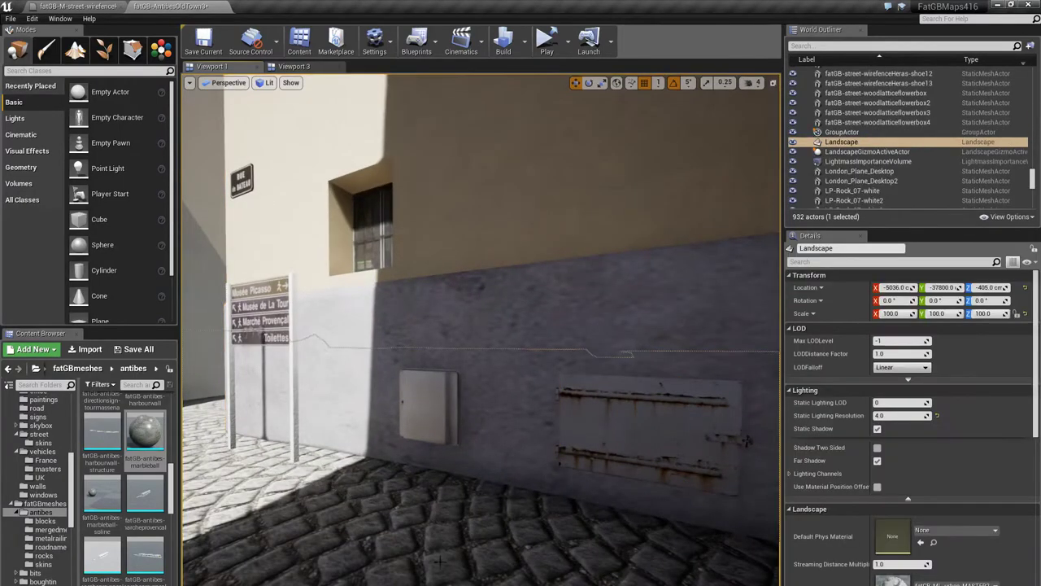
pyautogui.press('w')
pyautogui.moveTo(502, 563); pyautogui.dragTo(528, 481, button='right')
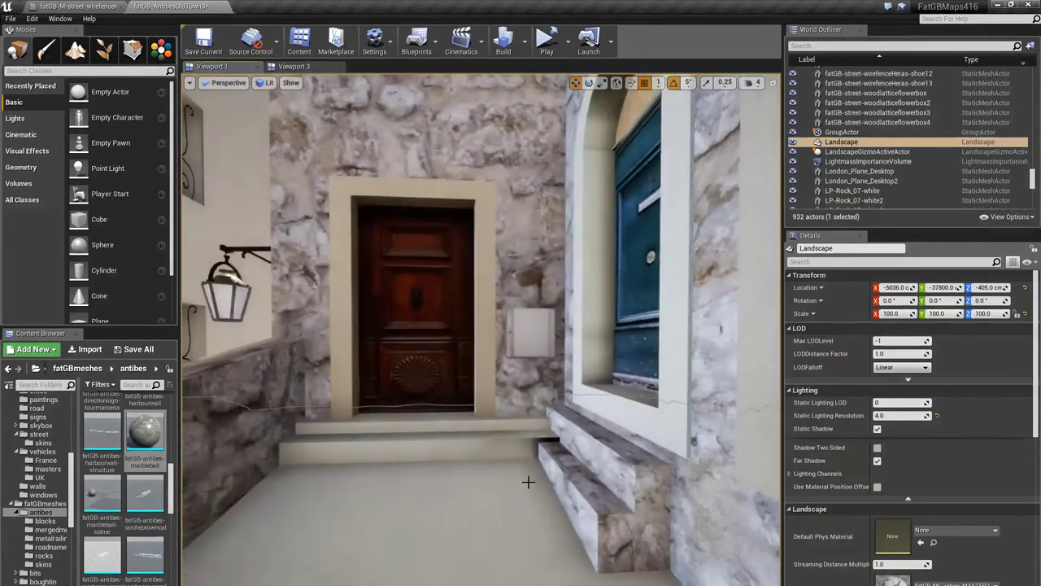
# Step: Select the utility panel beside the brown wooden door and review the list of related utility panel actors
pyautogui.click(526, 336)
pyautogui.scroll(2, 892, 168)
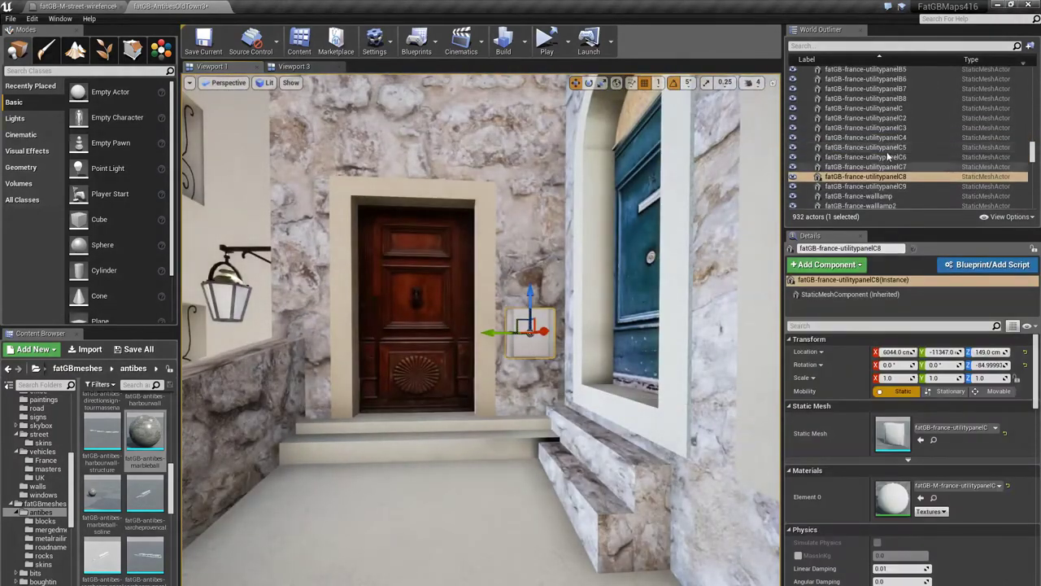
pyautogui.scroll(-3, 898, 167)
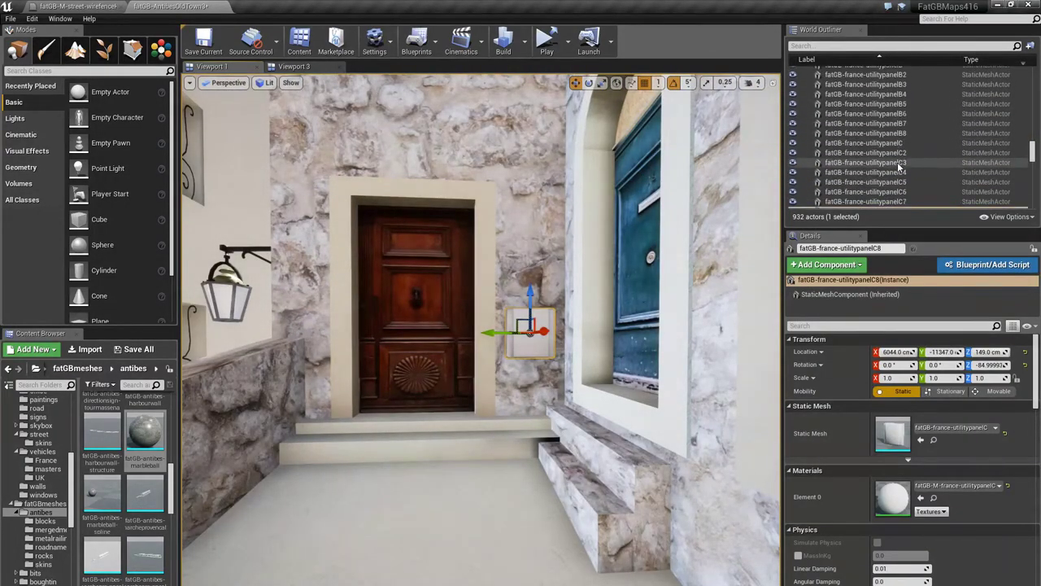
pyautogui.scroll(6, 896, 168)
pyautogui.scroll(7, 895, 168)
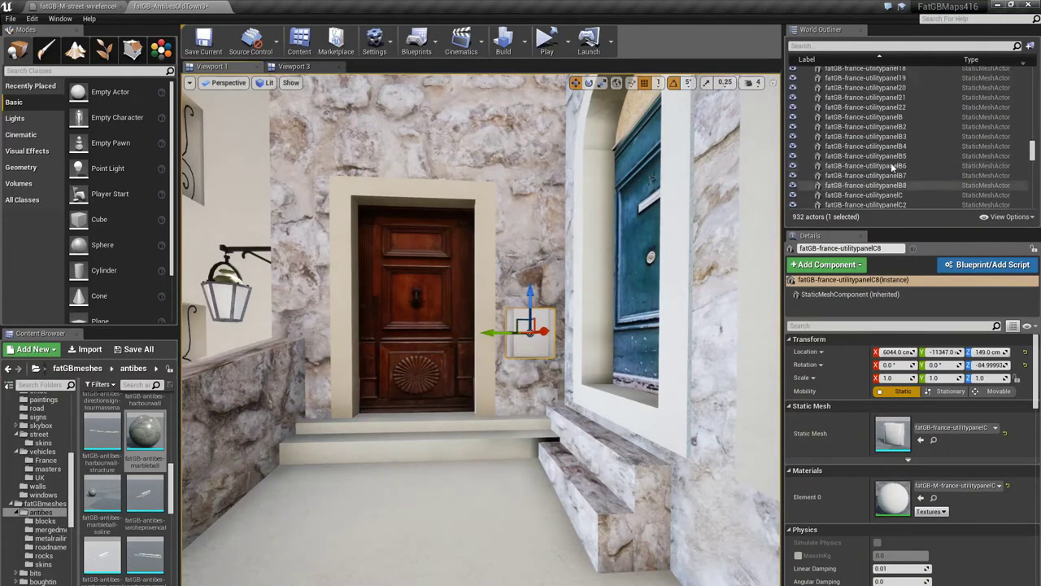
# Step: Select the whole run of actors from fatGB-france-utilitypanel to fatGB-france-utilitypanel22
pyautogui.click(877, 178)
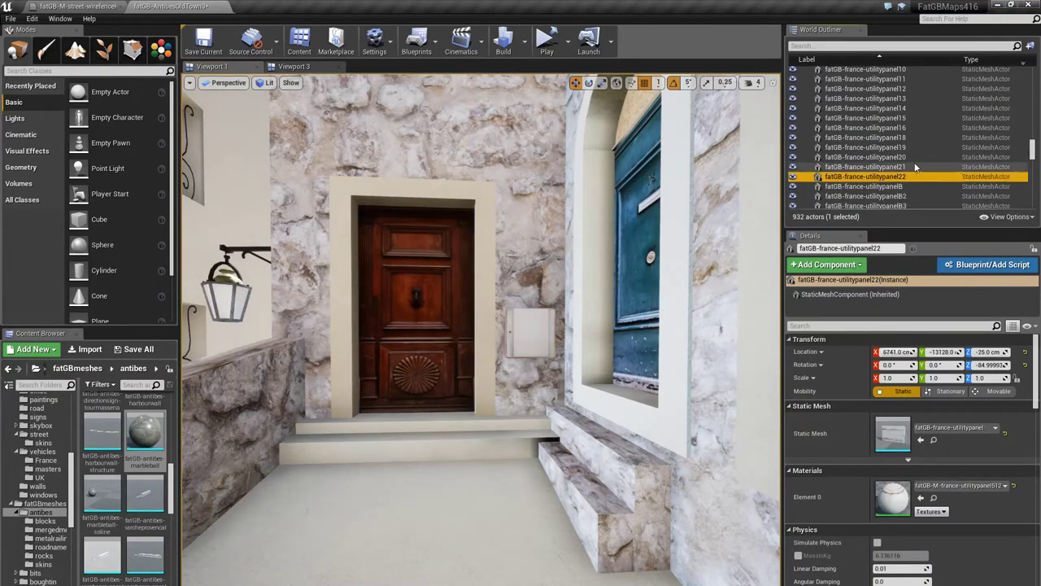
pyautogui.scroll(8, 909, 163)
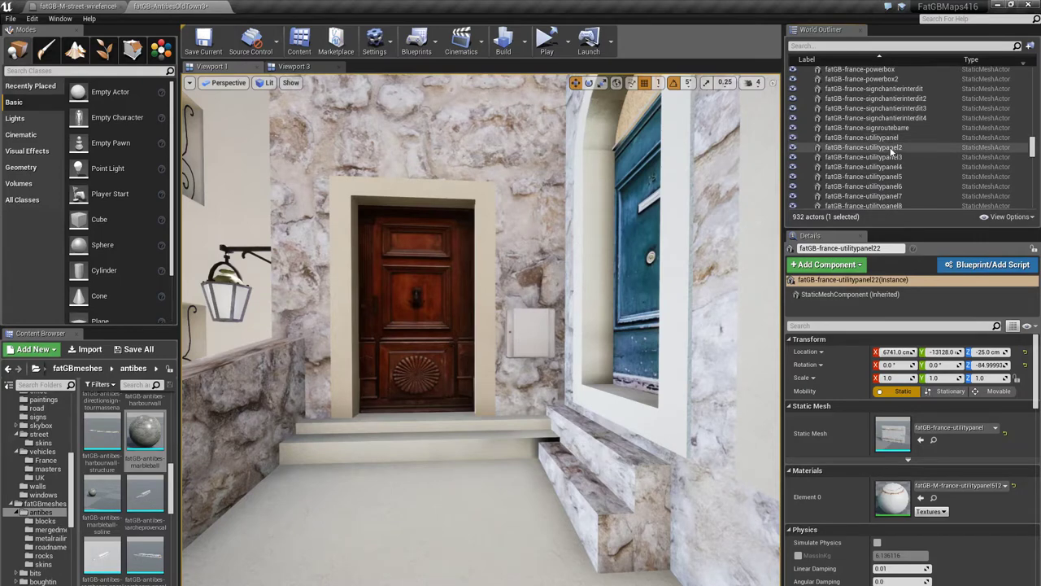
pyautogui.keyDown('shift'); pyautogui.click(890, 140); pyautogui.keyUp('shift')
pyautogui.scroll(-5, 903, 161)
pyautogui.scroll(-4, 900, 163)
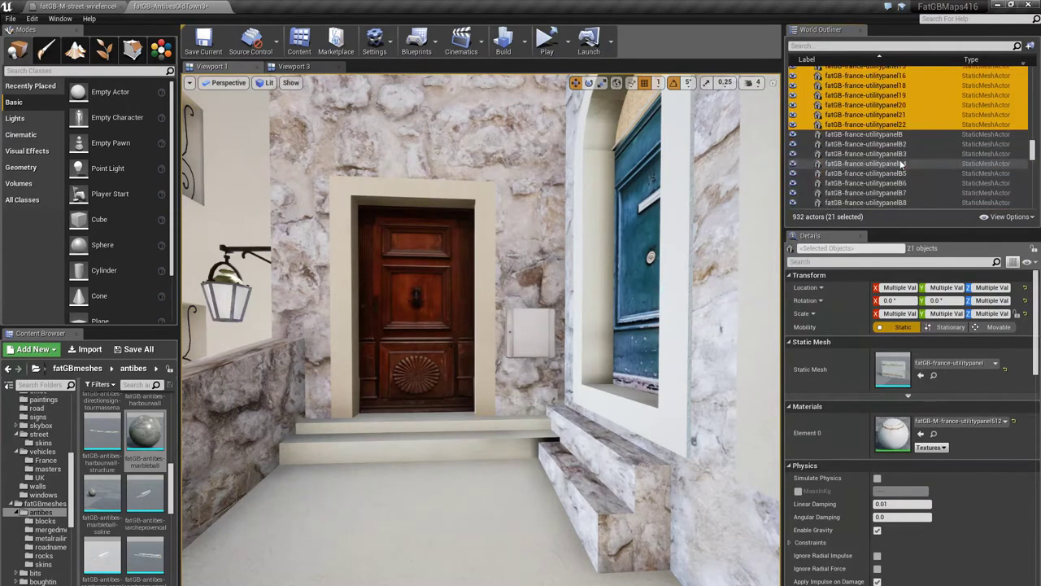
pyautogui.scroll(2, 886, 146)
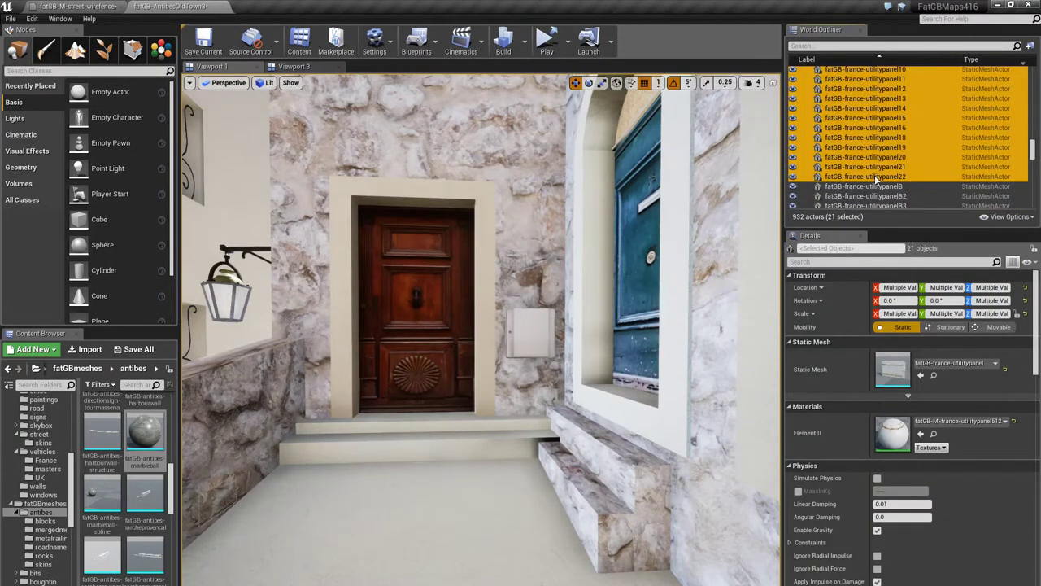
# Step: Focus the view on fatGB-france-utilitypanel22, 21, 20, 19 and 18 in turn to see where each is placed
pyautogui.doubleClick(876, 177)
pyautogui.doubleClick(870, 167)
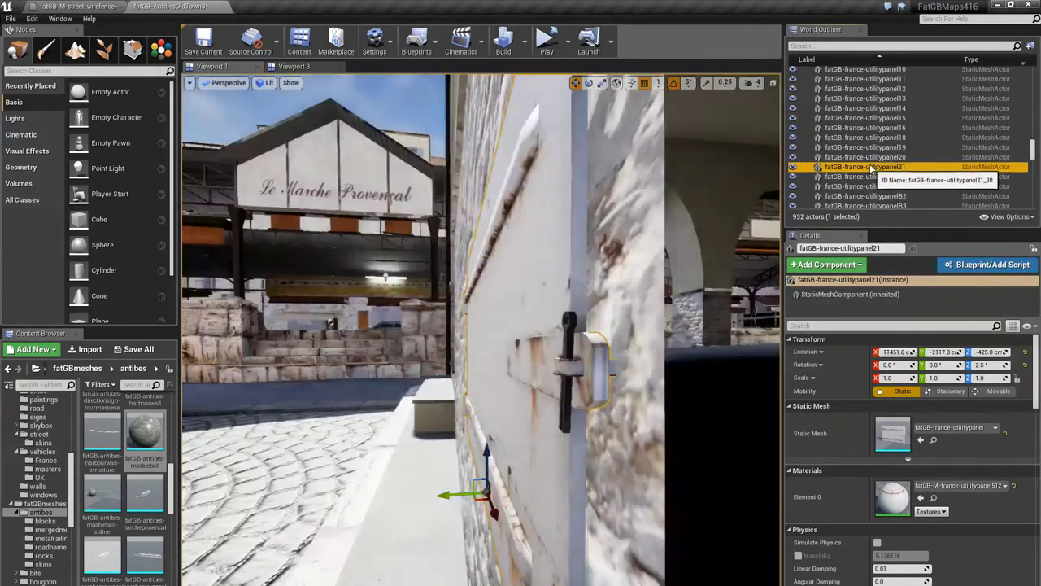
pyautogui.doubleClick(868, 156)
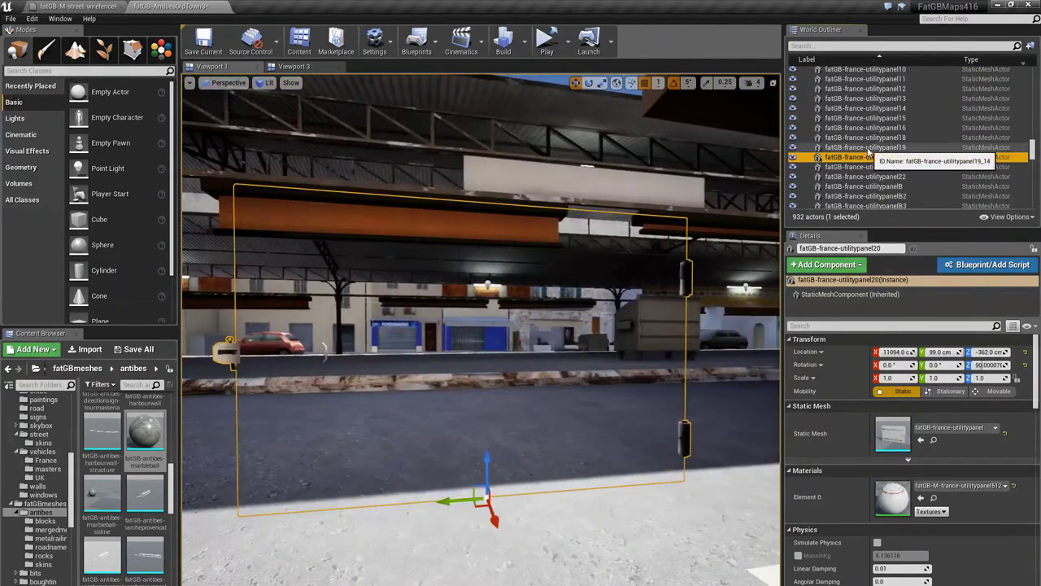
pyautogui.doubleClick(867, 148)
pyautogui.doubleClick(869, 138)
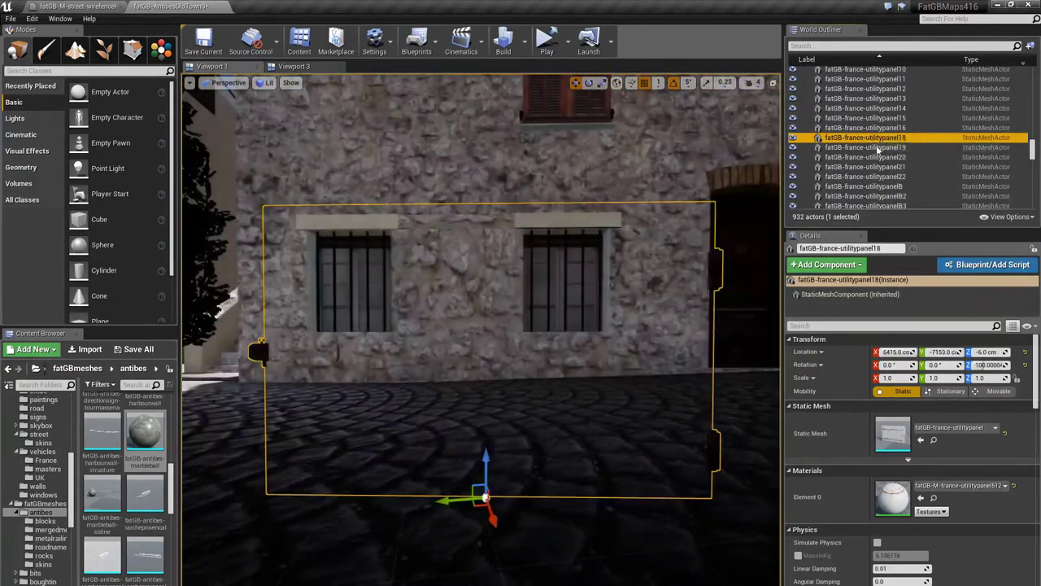
# Step: Select fatGB-france-utilitypanel through fatGB-france-utilitypanel22 and convert them to instances with the instance tool
pyautogui.scroll(-2, 878, 149)
pyautogui.doubleClick(878, 125)
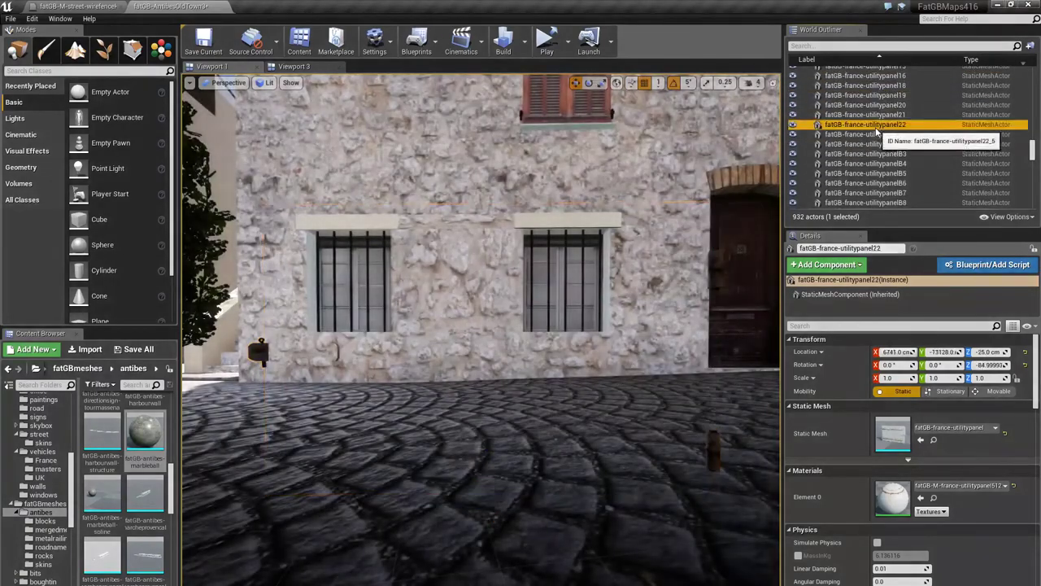
pyautogui.scroll(6, 878, 130)
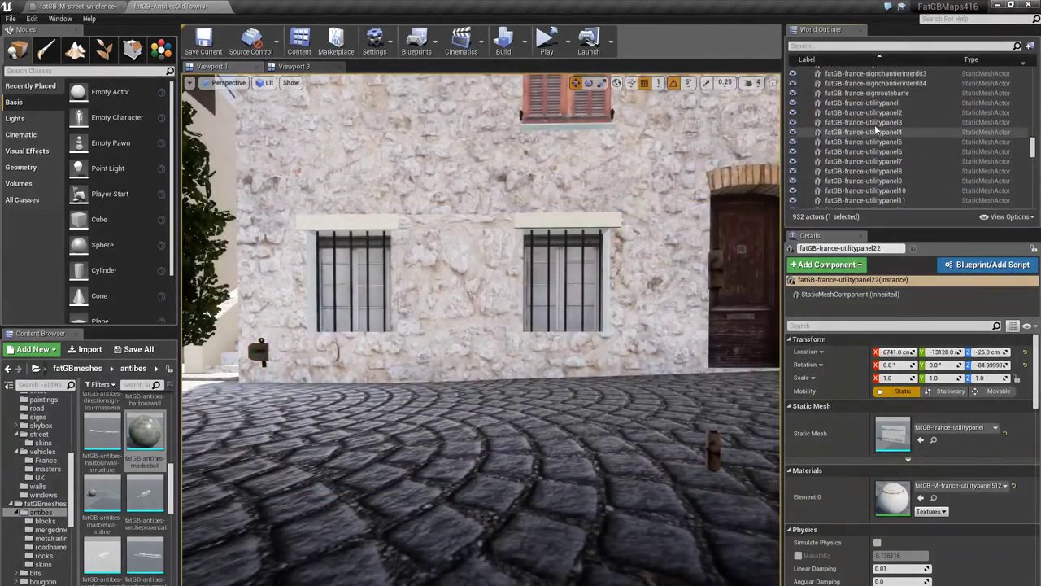
pyautogui.keyDown('shift'); pyautogui.click(864, 103); pyautogui.keyUp('shift')
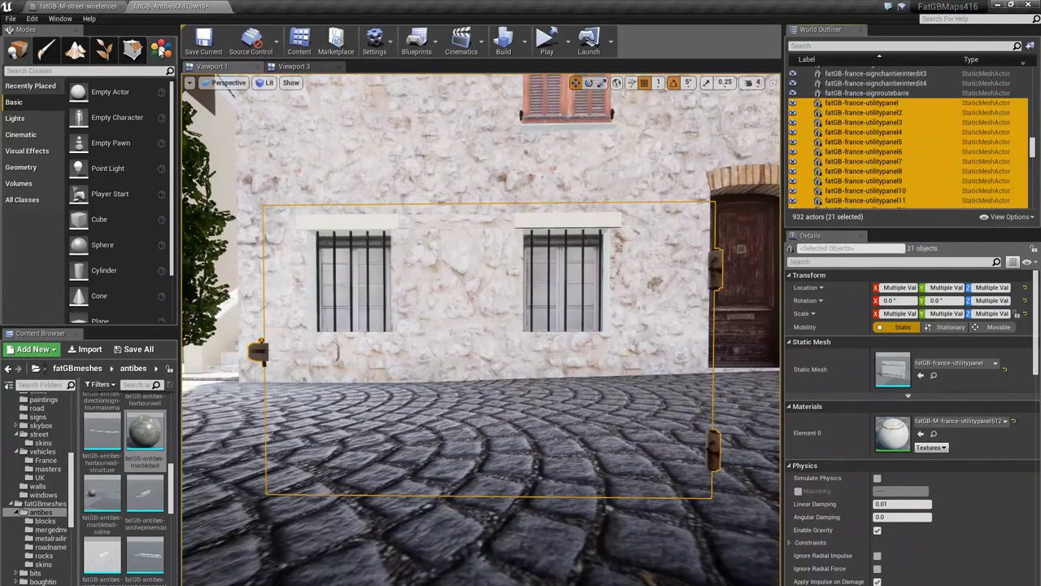
pyautogui.click(161, 50)
pyautogui.scroll(-8, 118, 262)
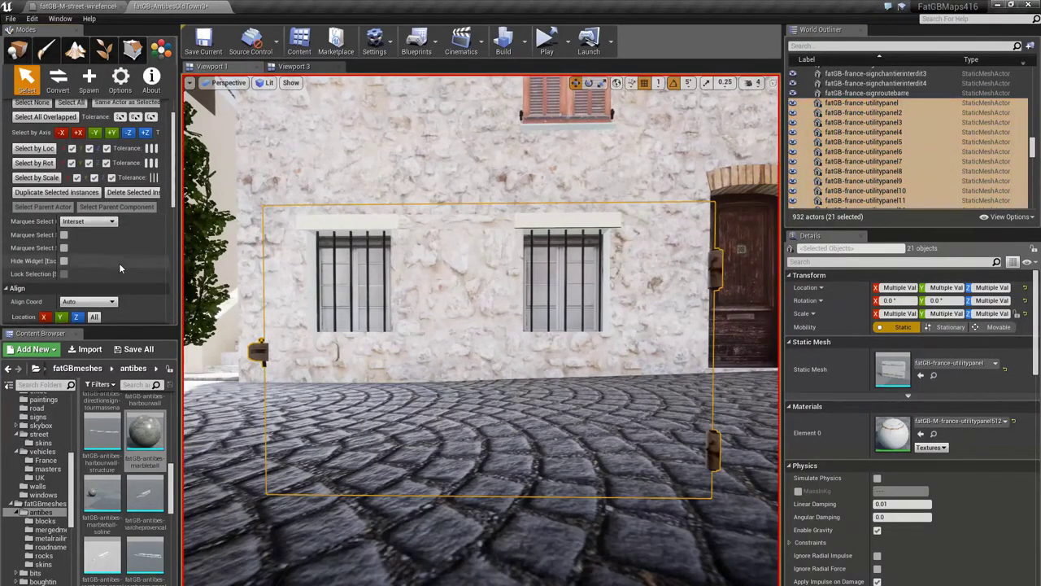
pyautogui.scroll(-2, 119, 270)
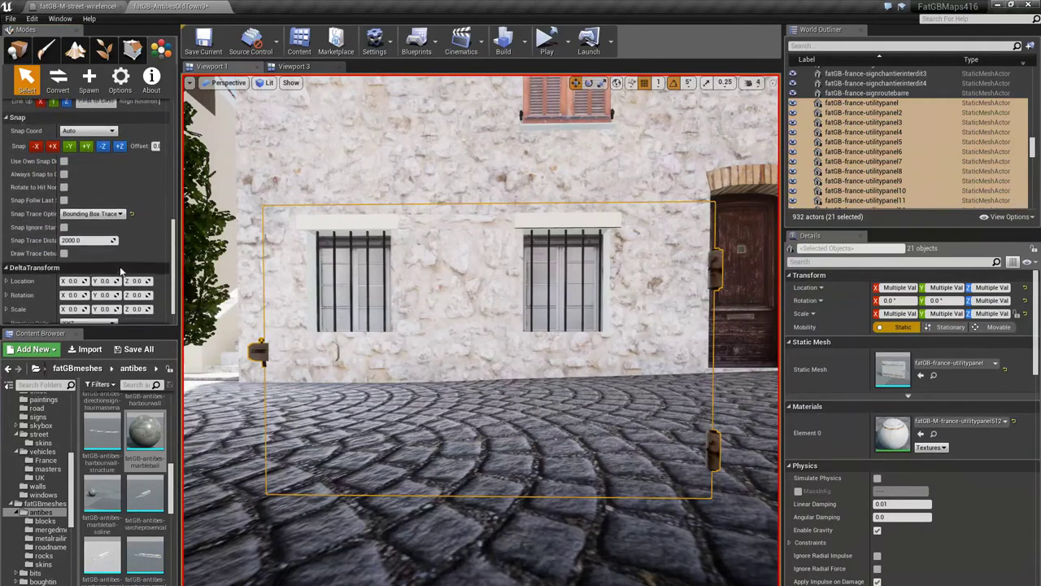
pyautogui.click(58, 81)
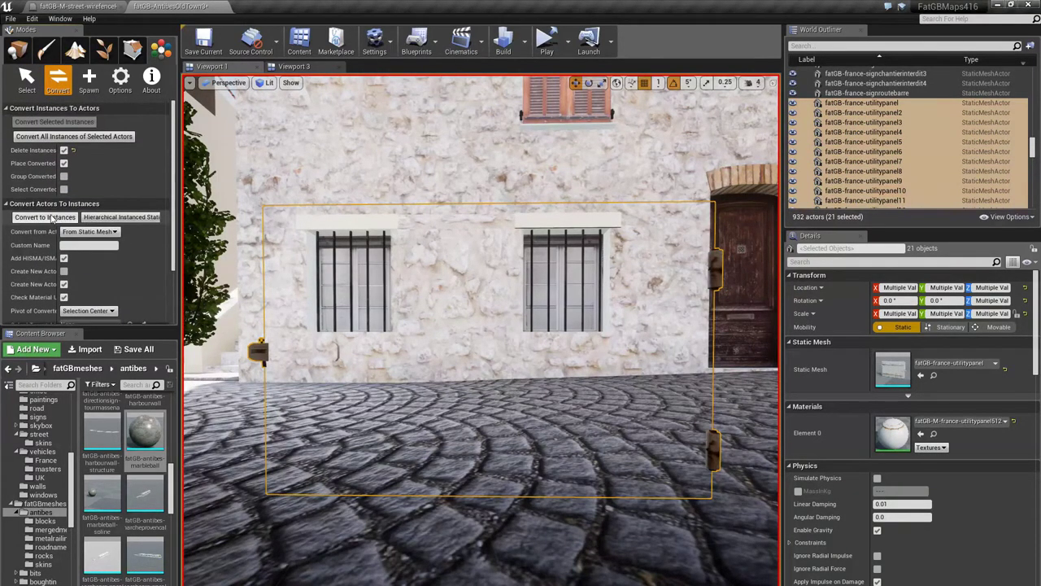
pyautogui.click(51, 218)
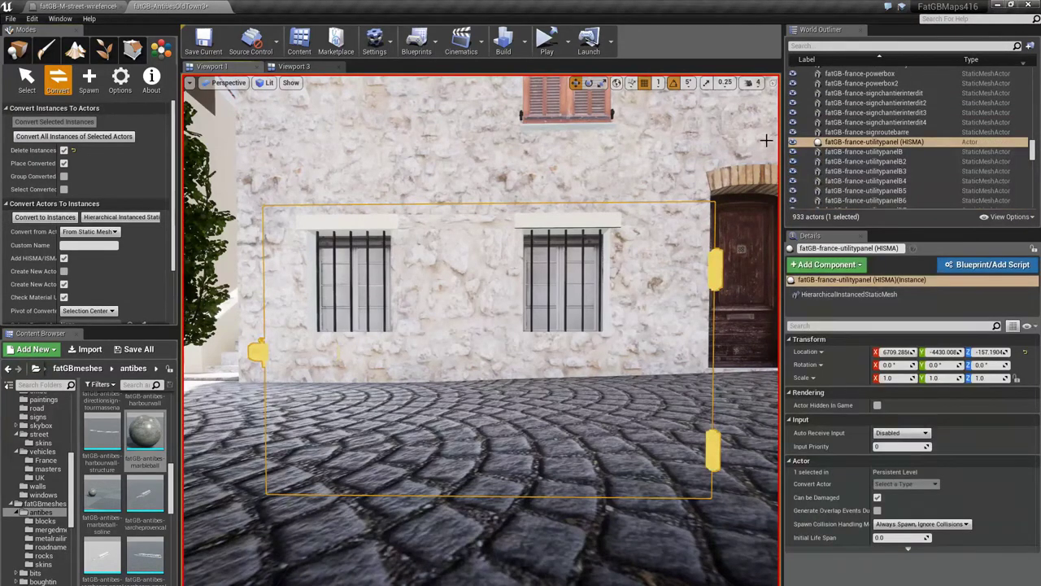
# Step: Inspect the fatGB-france-utilitypanel (HISMA) actor and its panels along the street, and bring the actor into focus
pyautogui.click(916, 145)
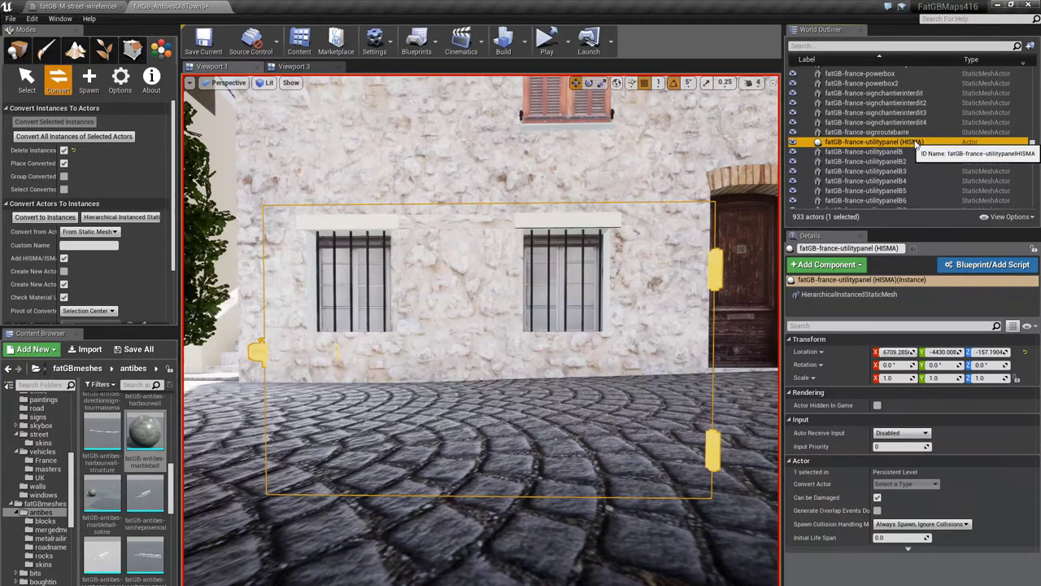
pyautogui.click(855, 143)
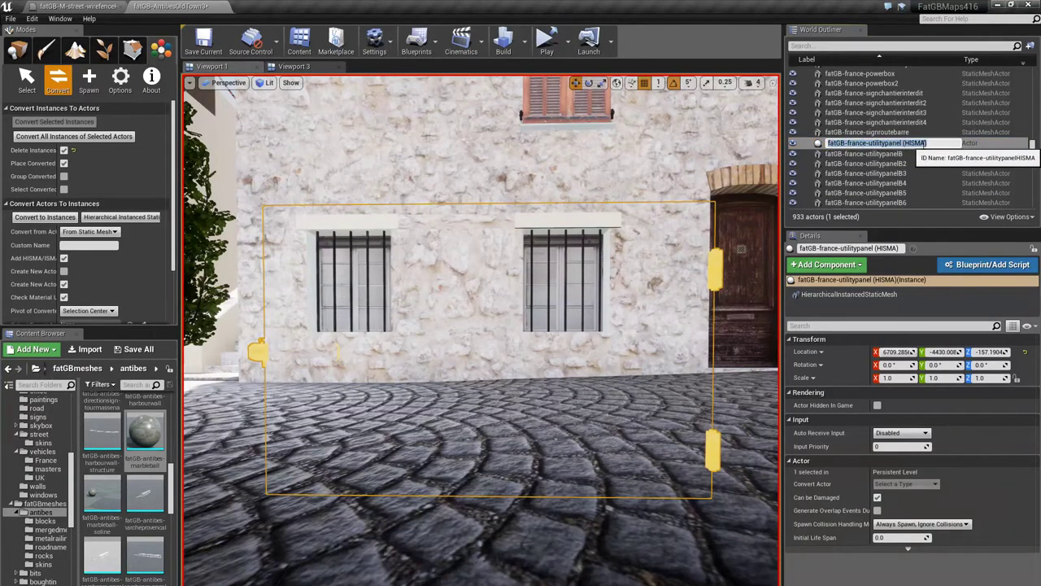
pyautogui.press('Return')
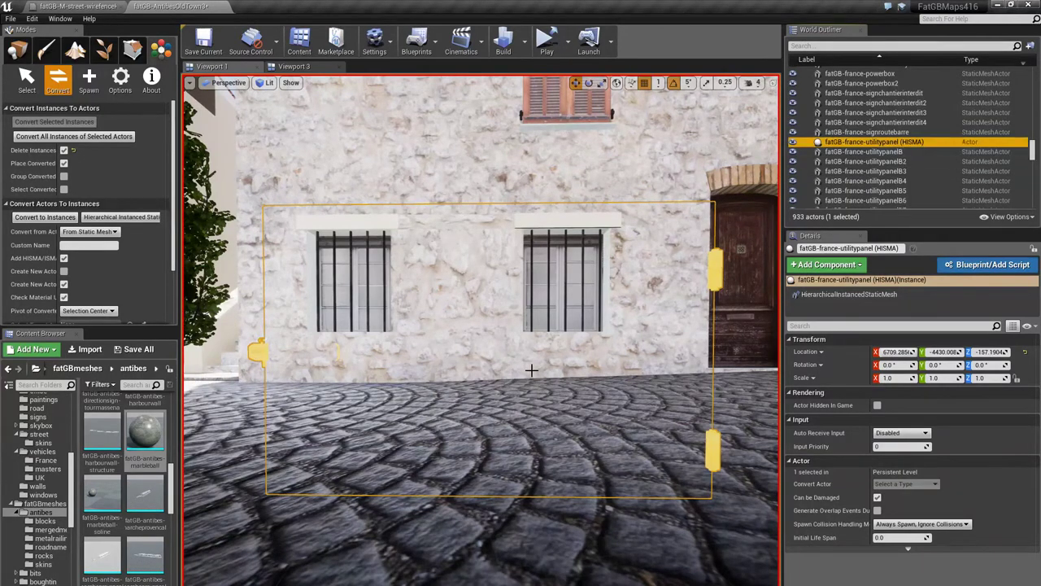
pyautogui.moveTo(531, 370); pyautogui.dragTo(756, 374, button='right')
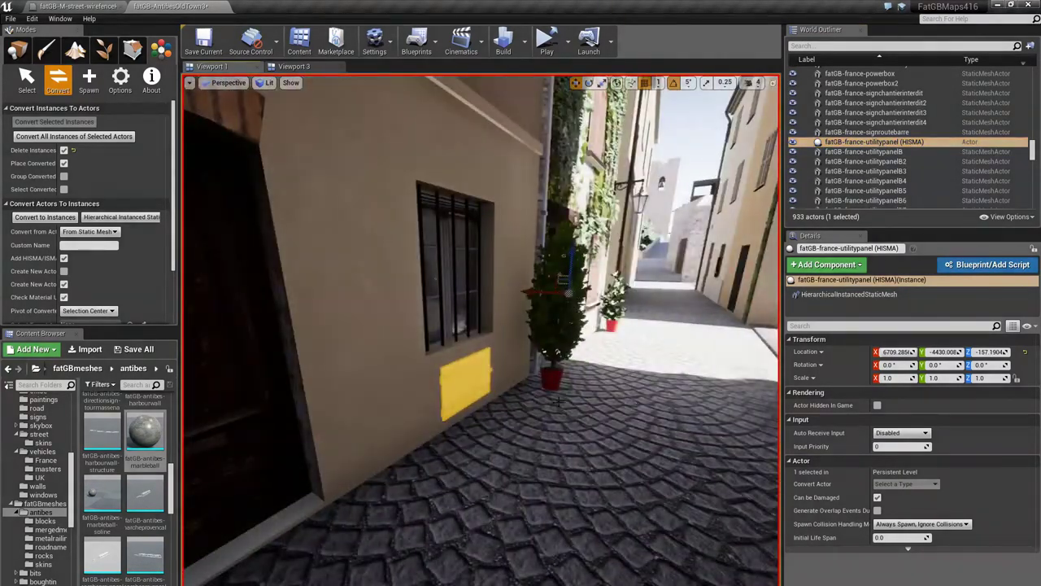
pyautogui.press('Escape')
pyautogui.press('w')
pyautogui.moveTo(623, 367); pyautogui.dragTo(574, 360, button='right')
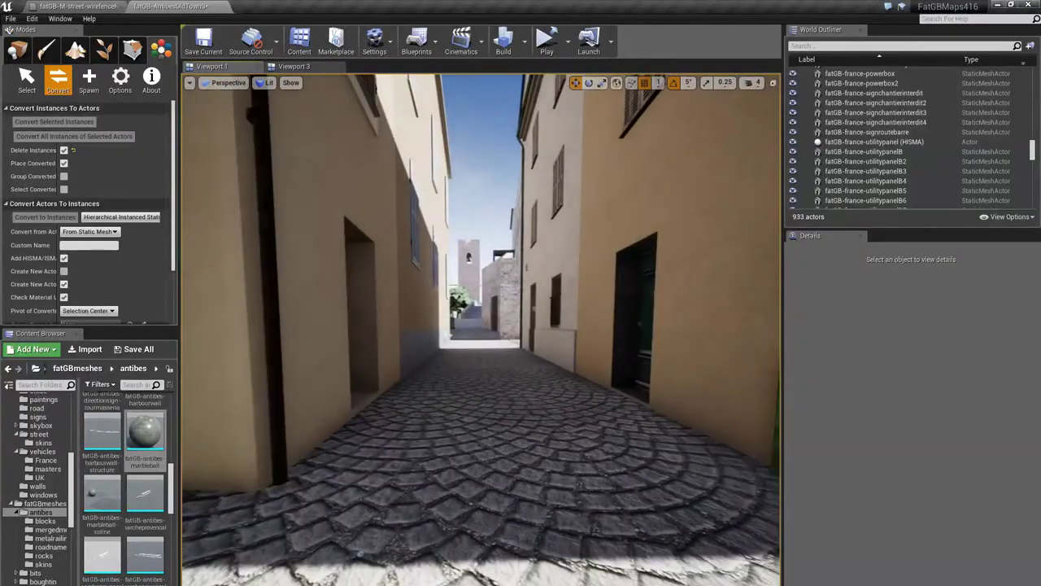
pyautogui.click(875, 142)
pyautogui.doubleClick(875, 142)
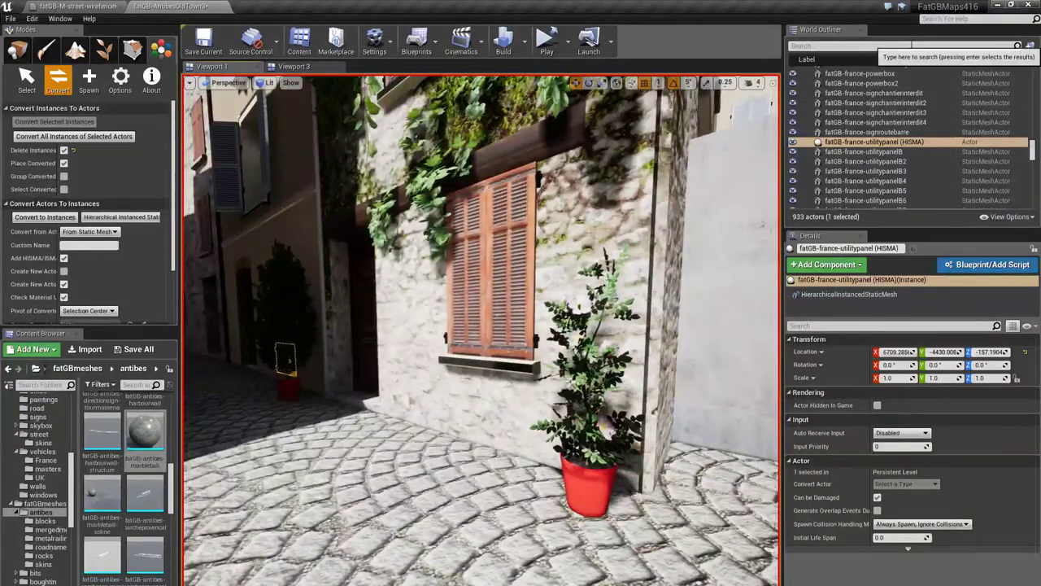
# Step: Search the outliner for "utilitypanel" and review the Source Actors (Instance Tool) folder
pyautogui.click(902, 45)
pyautogui.write('utilitypanel')
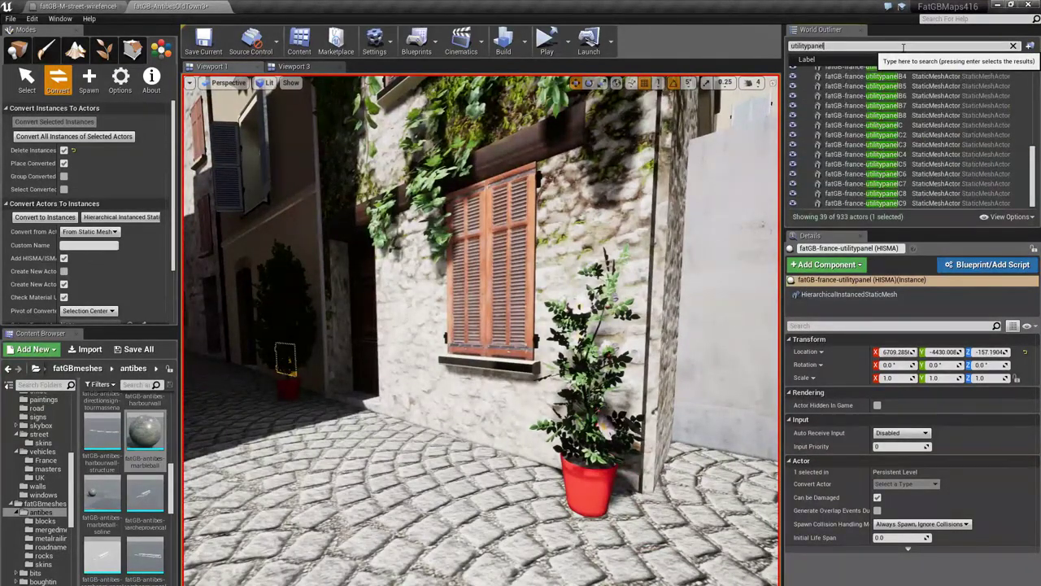
pyautogui.scroll(8, 1029, 98)
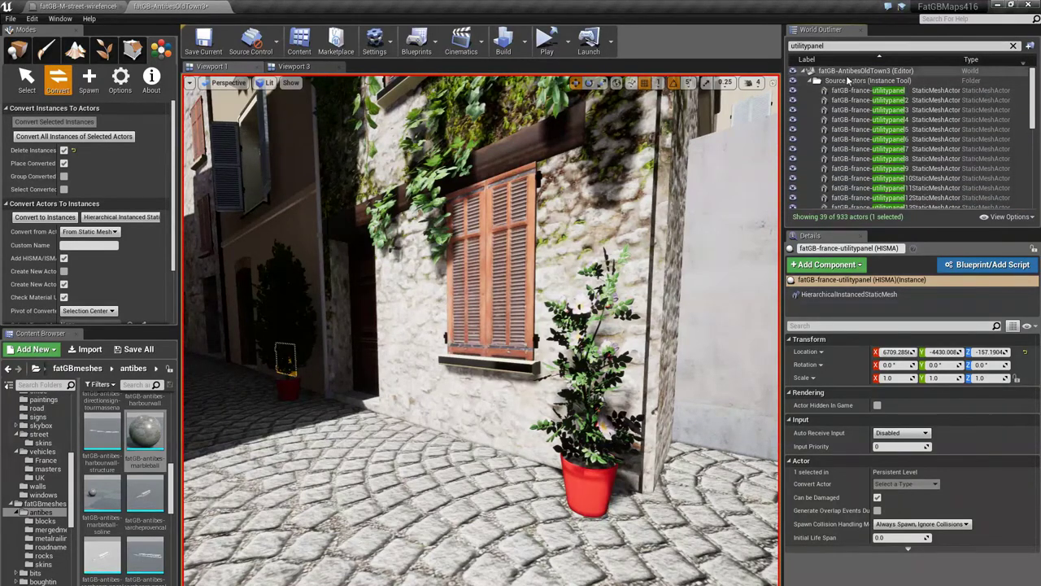
pyautogui.click(854, 81)
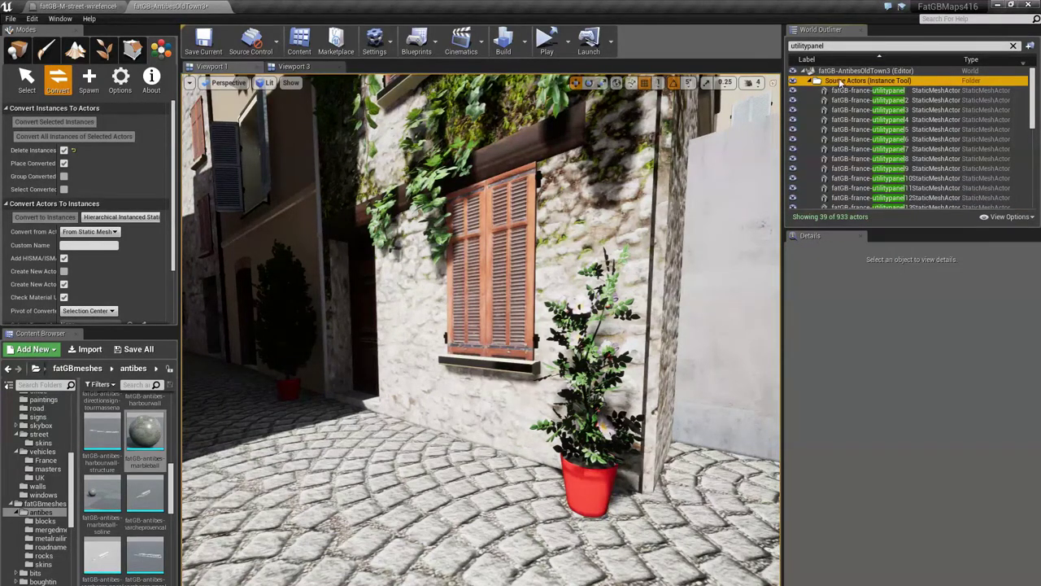
# Step: Examine the Rendering visibility settings of the source fatGB-france-utilitypanel actor and of the source actors through utilitypanel12
pyautogui.click(864, 91)
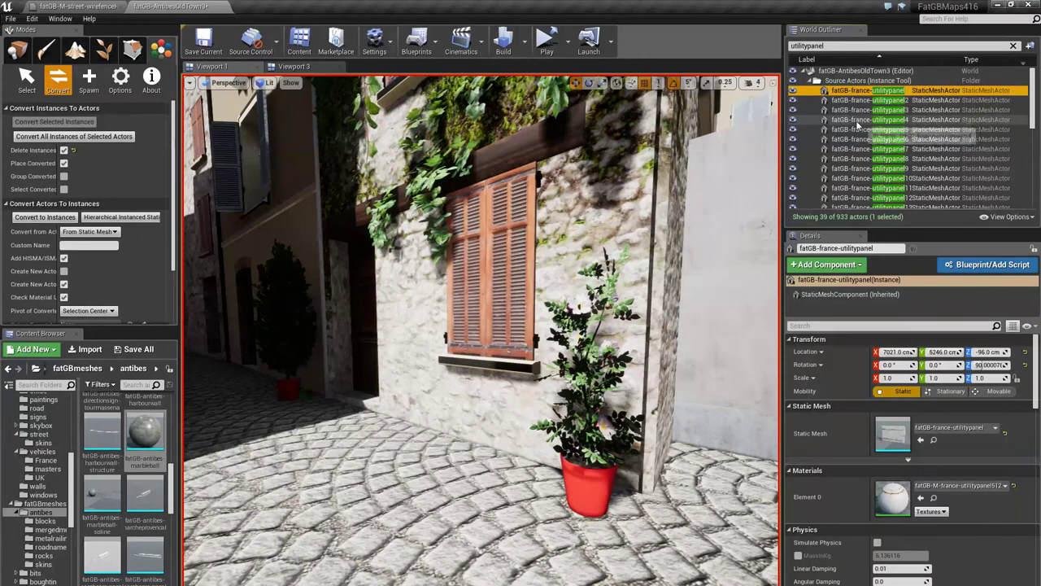
pyautogui.scroll(-10, 886, 407)
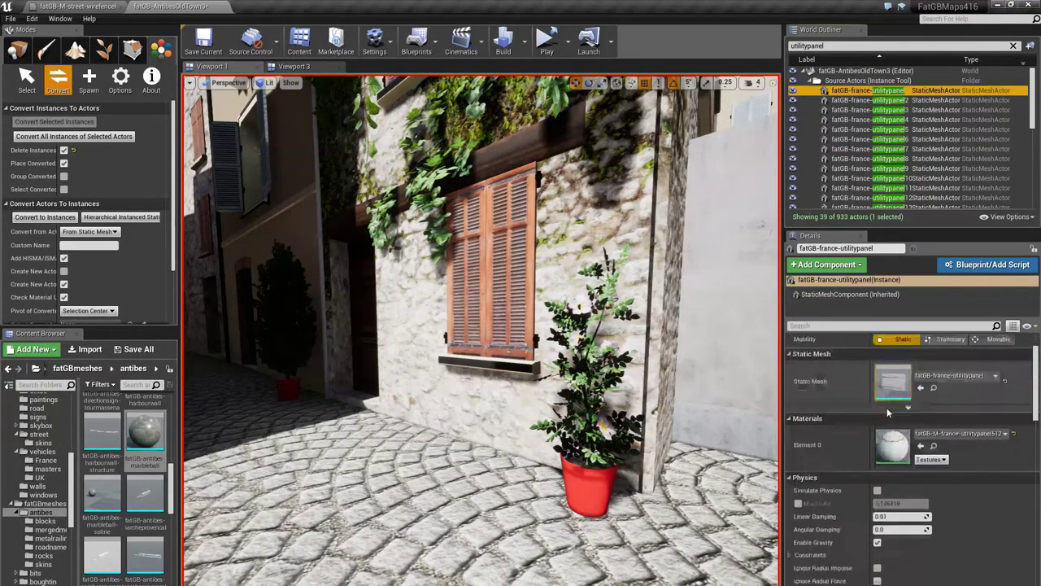
pyautogui.scroll(-3, 883, 395)
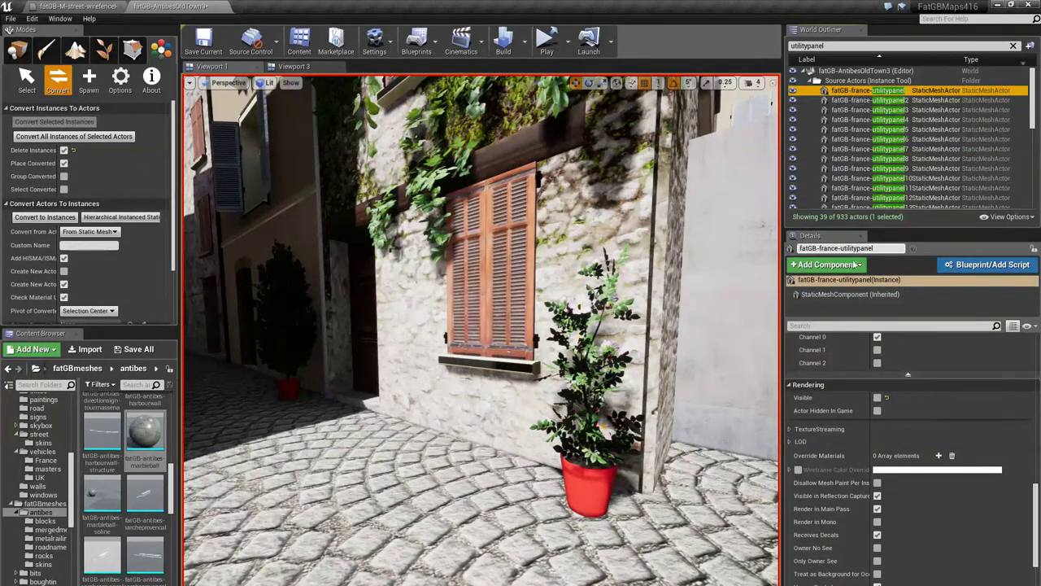
pyautogui.keyDown('shift'); pyautogui.click(854, 197); pyautogui.keyUp('shift')
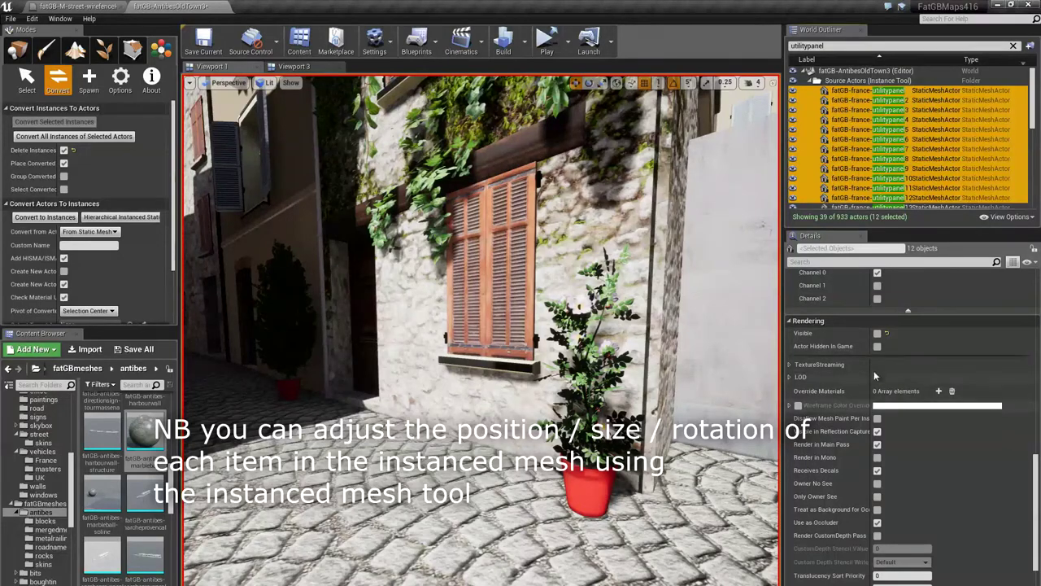
pyautogui.click(843, 91)
# Step: View the utility panel low on the purple wall beneath the barred window up close
pyautogui.press('w')
pyautogui.moveTo(466, 448); pyautogui.dragTo(401, 443, button='right')
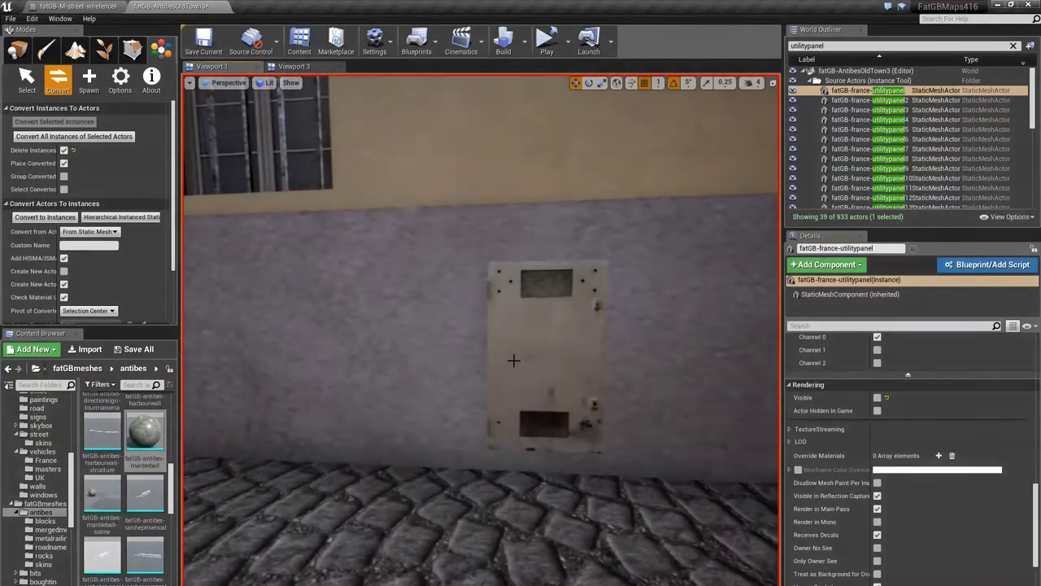
pyautogui.click(533, 371)
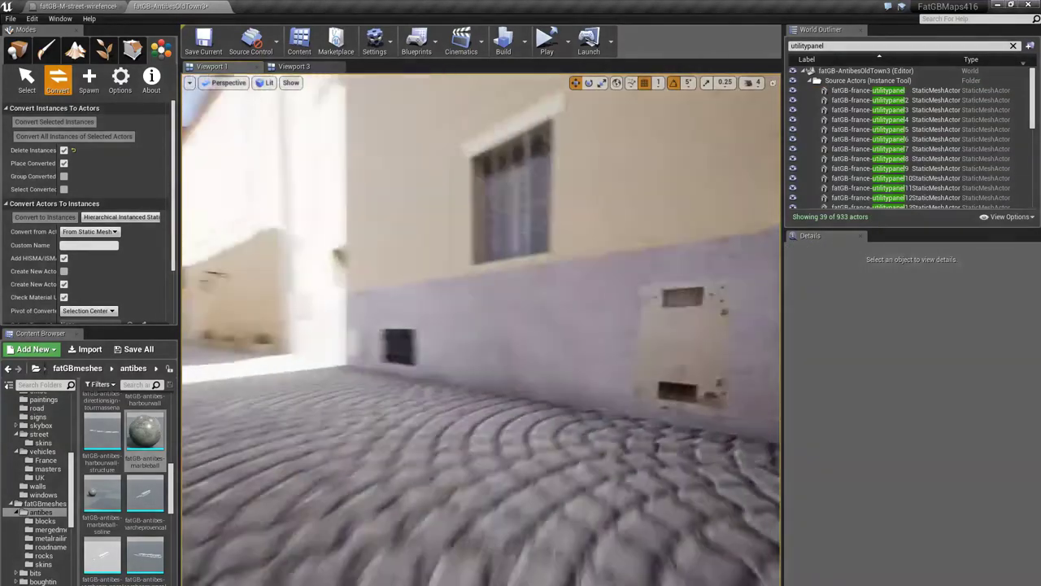
# Step: Inspect the utility panels low on the purple wall and select the dark metal panel instance beside the white box
pyautogui.moveTo(533, 371)
pyautogui.mouseDown(button='right')
pyautogui.moveTo(549, 371)
pyautogui.moveTo(533, 371)
pyautogui.mouseUp(button='right')
pyautogui.moveTo(383, 443); pyautogui.dragTo(375, 443, button='right')
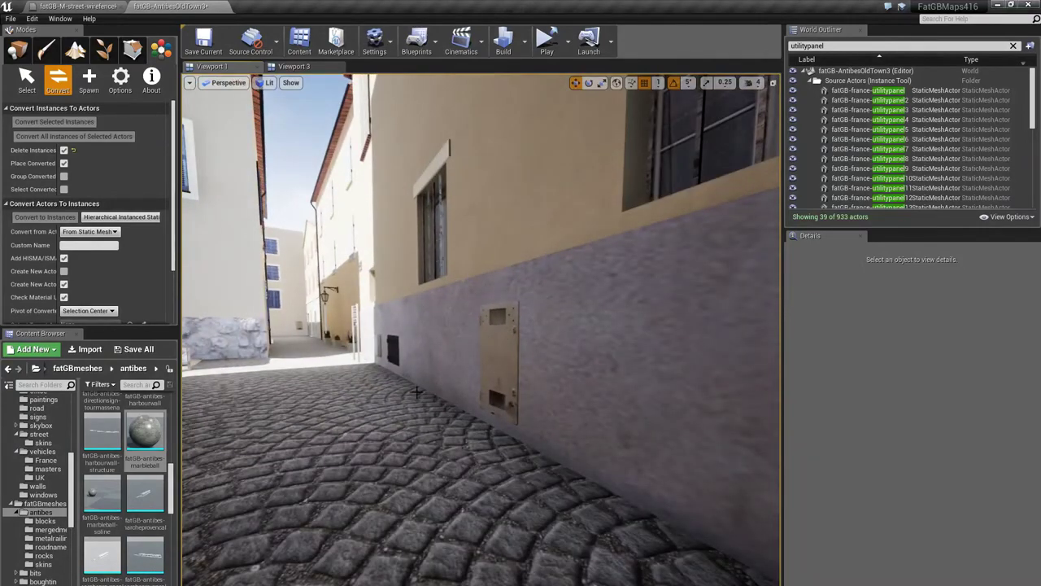
pyautogui.moveTo(376, 443); pyautogui.dragTo(385, 443, button='right')
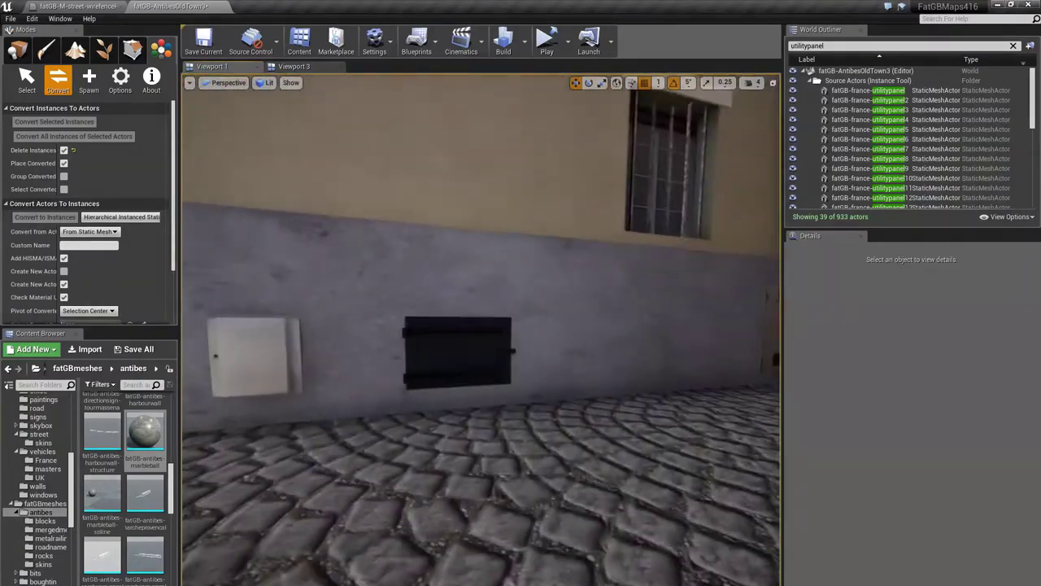
pyautogui.moveTo(385, 407); pyautogui.dragTo(385, 371, button='right')
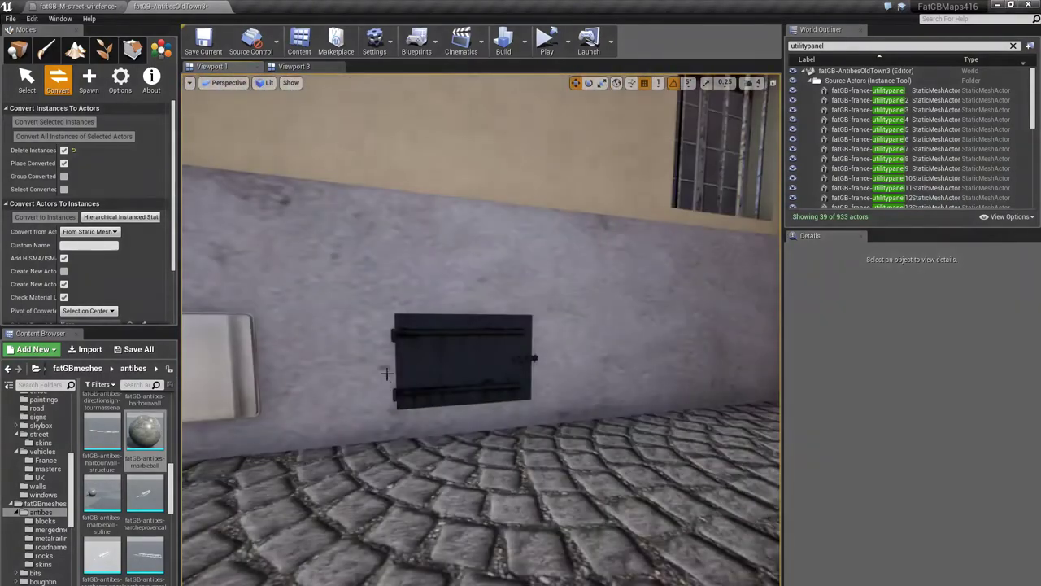
pyautogui.click(461, 385)
pyautogui.click(488, 476)
pyautogui.moveTo(488, 476); pyautogui.dragTo(366, 478, button='right')
pyautogui.moveTo(402, 348); pyautogui.dragTo(451, 349, button='right')
pyautogui.click(532, 372)
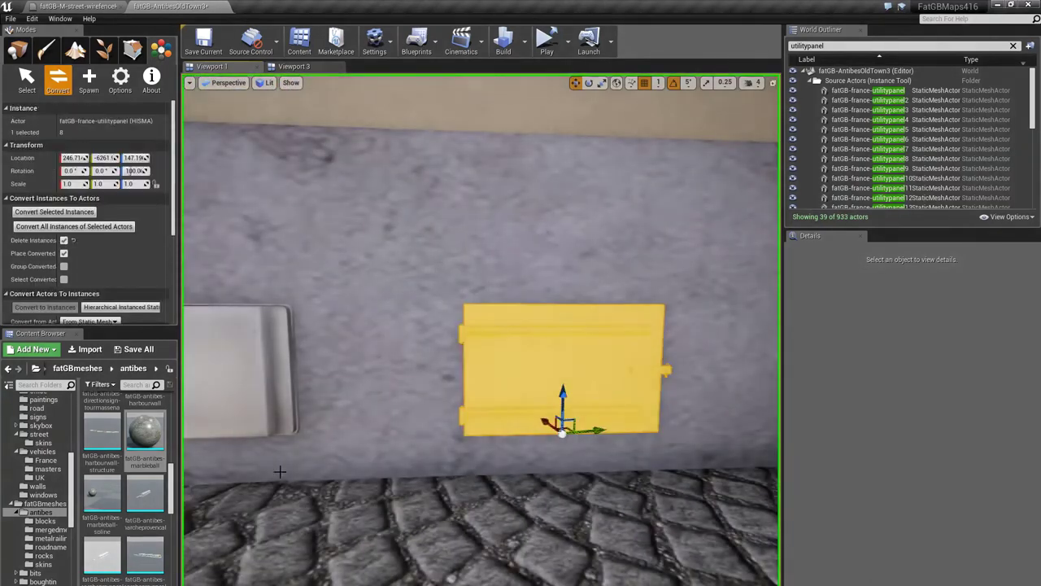
# Step: Locate the static mesh of the fatGB-france-utilitypanel4 source actor in the content browser, view its mesh details, and clear the selection
pyautogui.click(877, 120)
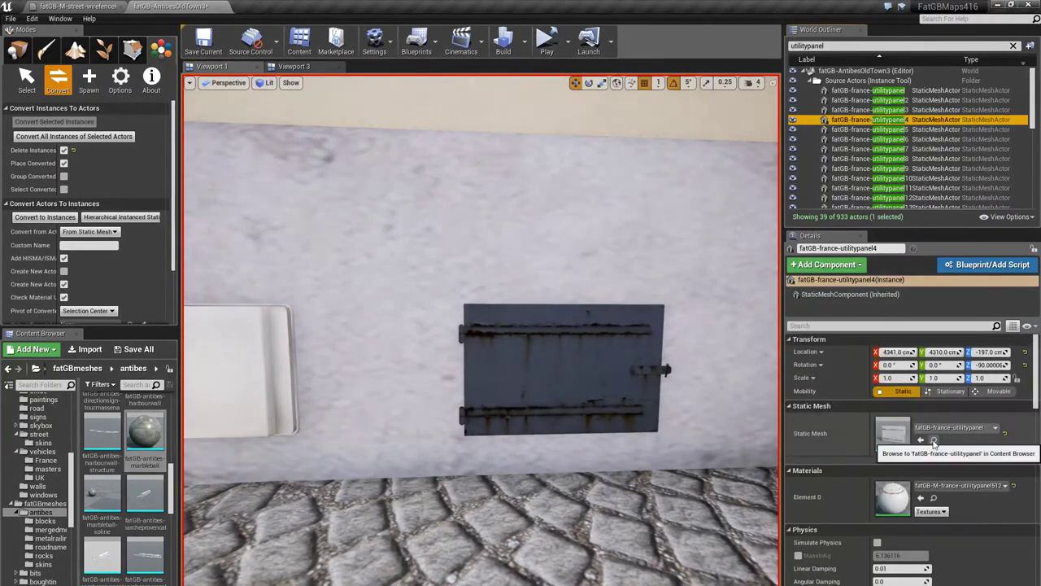
pyautogui.click(933, 439)
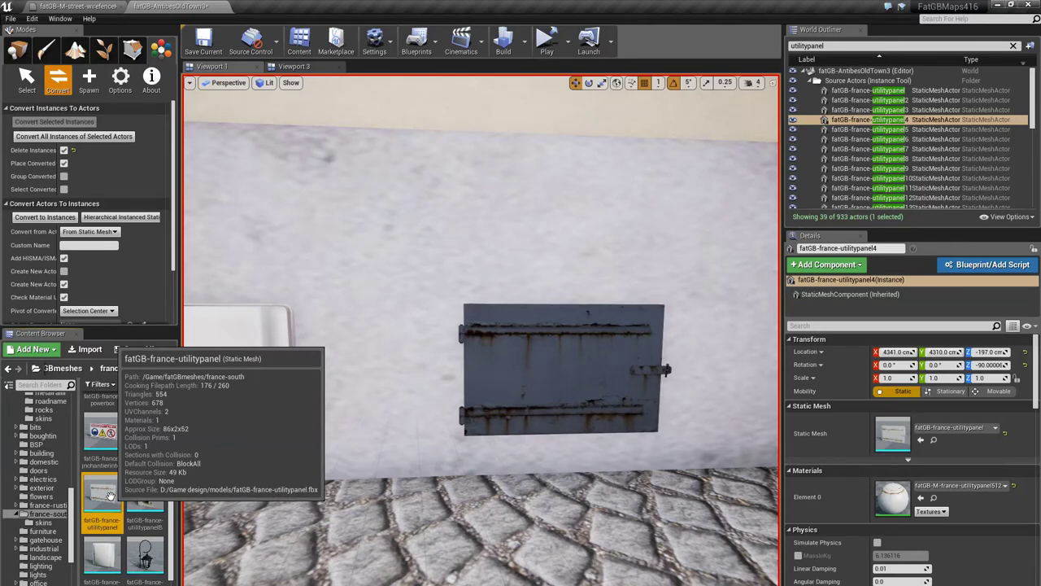
pyautogui.click(535, 555)
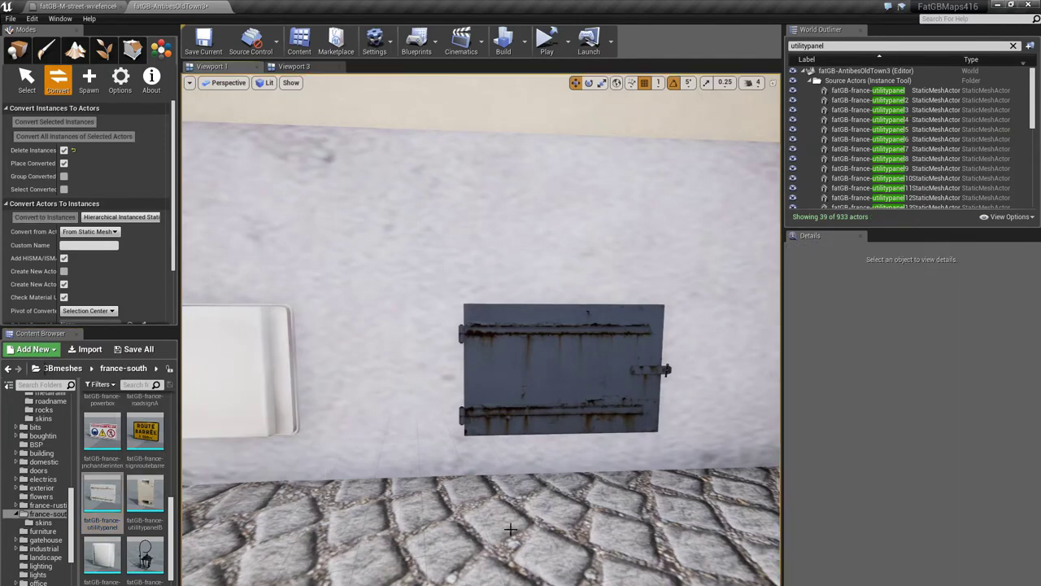
# Step: Select a lantern instance along the old town lanes, switch from instance conversion to placement mode, and select the whole fatGB-france-walllampB (HISMA) actor
pyautogui.moveTo(534, 555)
pyautogui.mouseDown(button='right')
pyautogui.moveTo(732, 556)
pyautogui.moveTo(553, 555)
pyautogui.mouseUp(button='right')
pyautogui.moveTo(553, 555); pyautogui.dragTo(520, 541)
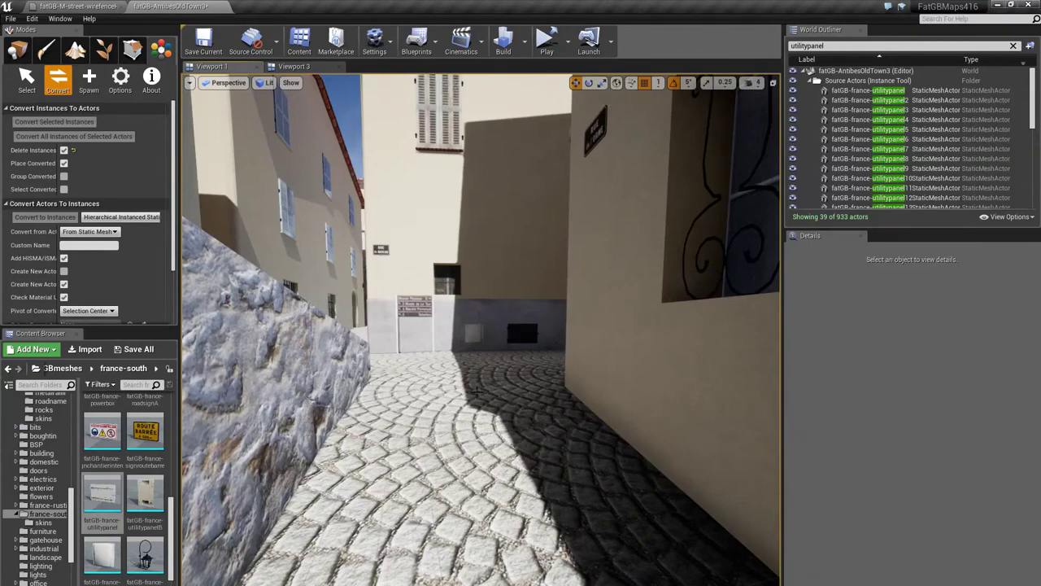
pyautogui.moveTo(486, 365)
pyautogui.mouseDown()
pyautogui.moveTo(502, 338)
pyautogui.moveTo(497, 309)
pyautogui.moveTo(476, 346)
pyautogui.moveTo(486, 365)
pyautogui.mouseUp()
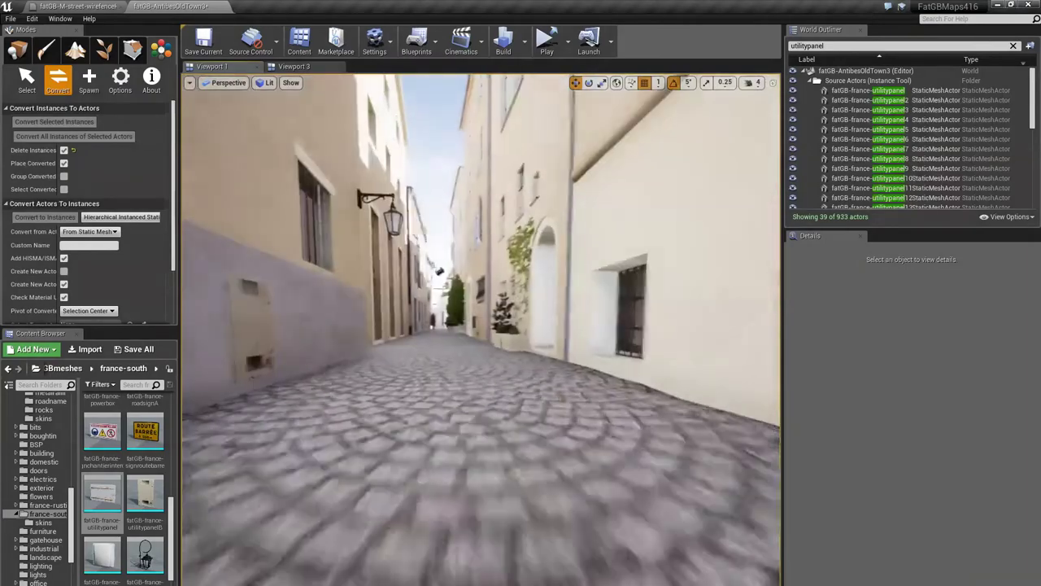
pyautogui.press('s')
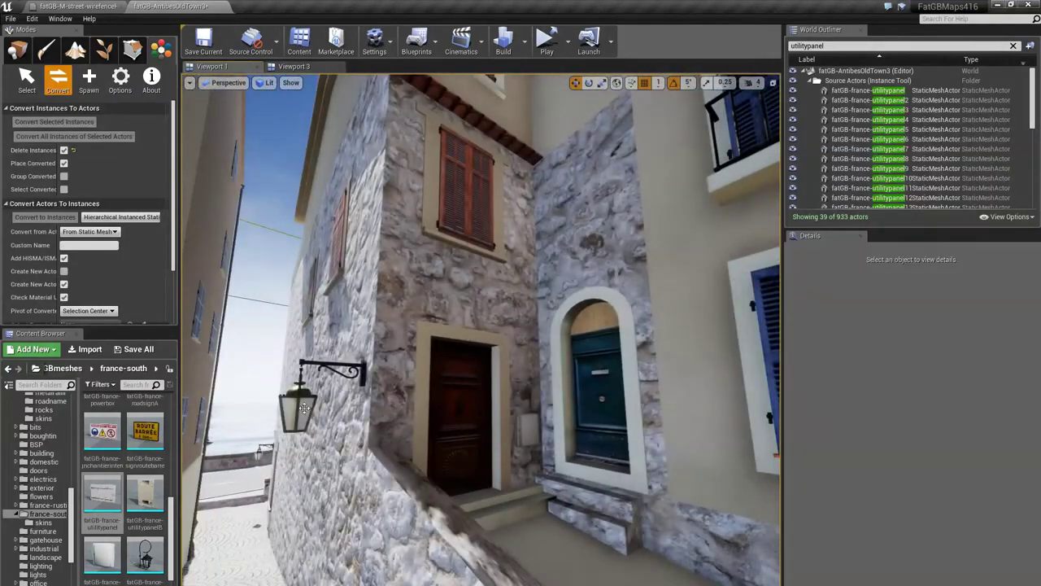
pyautogui.click(303, 407)
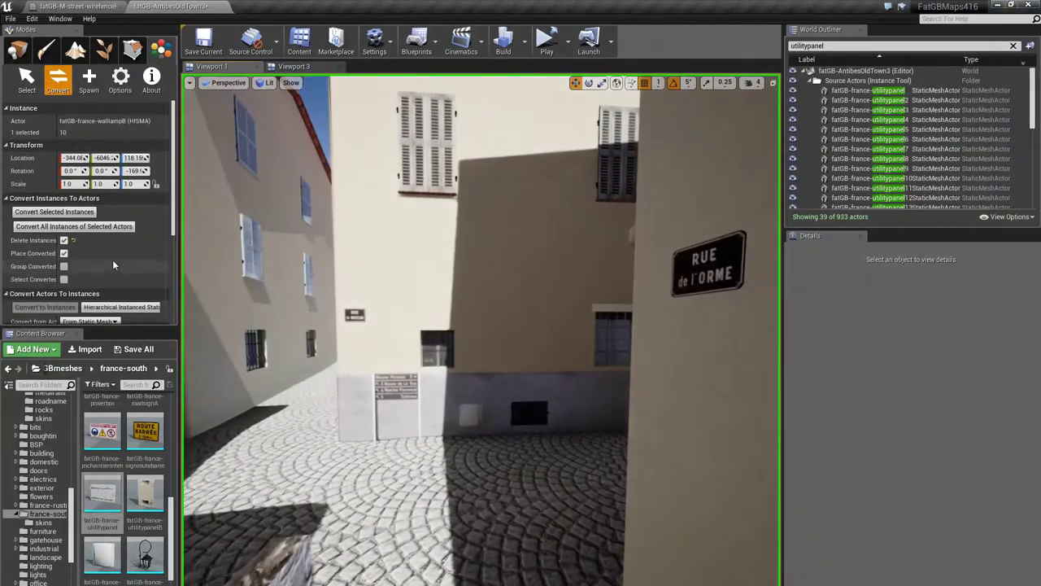
pyautogui.click(17, 50)
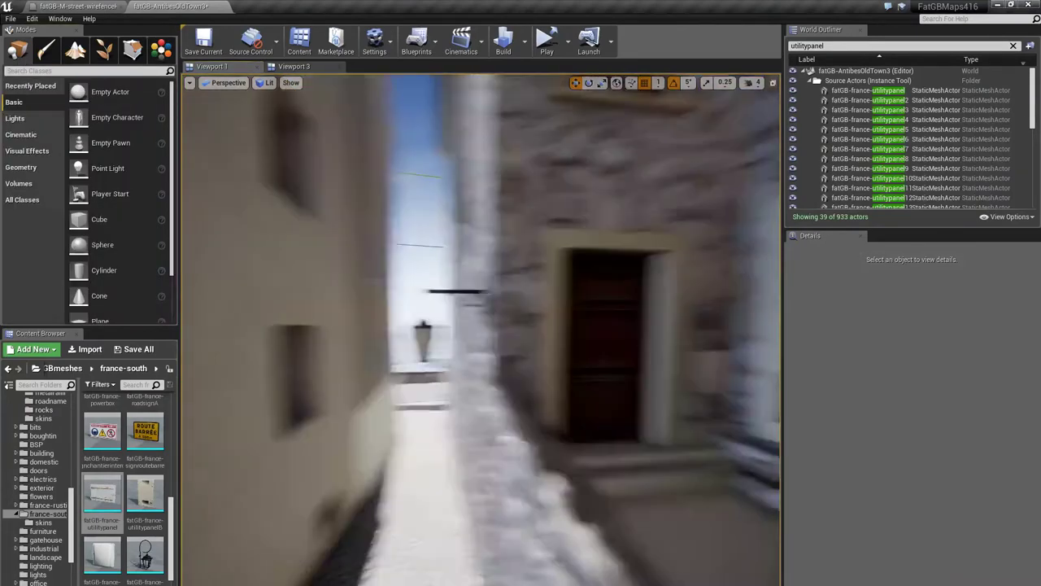
pyautogui.click(404, 349)
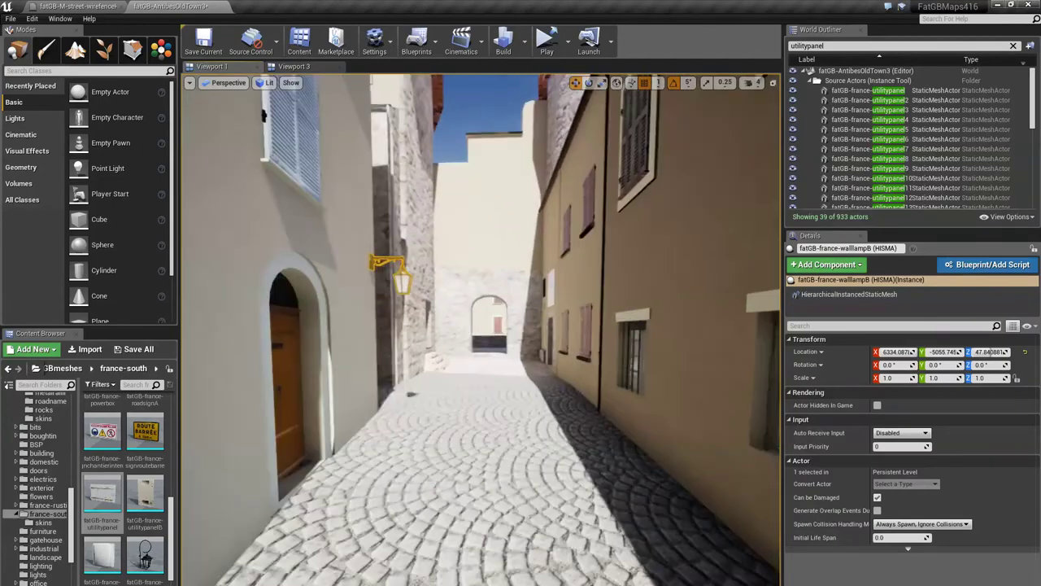
# Step: Tour the level through the stone archway to the tree-lined street, viewing the associations building, parked car, planters and shopfronts
pyautogui.press('w')
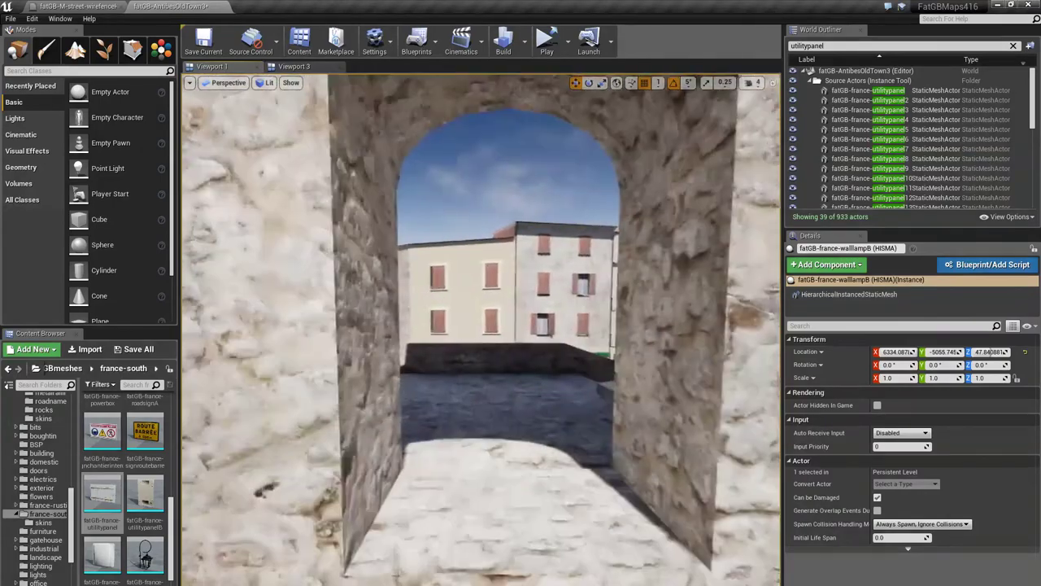
pyautogui.press('w')
pyautogui.press('w')
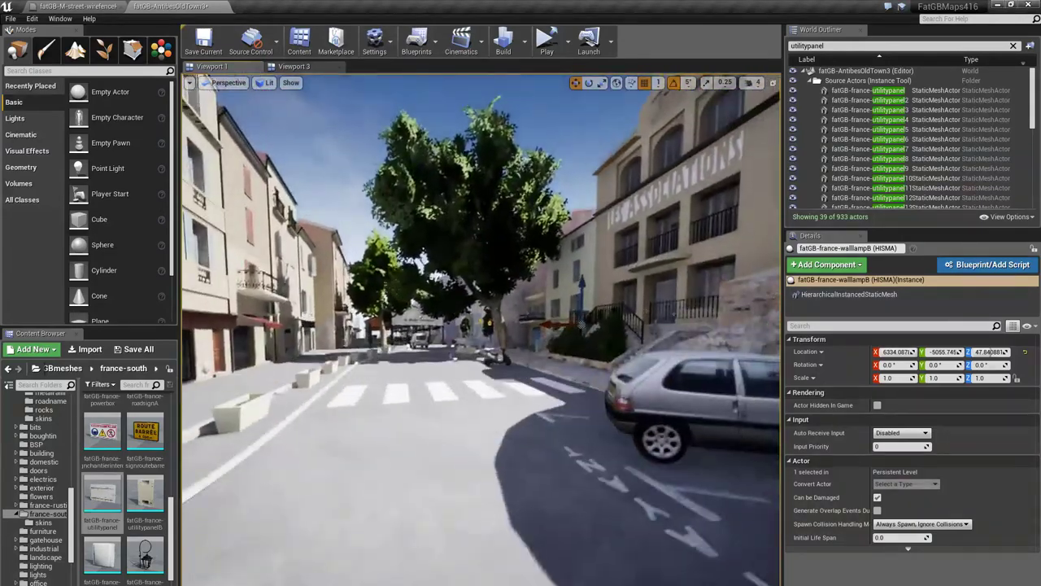
pyautogui.moveTo(481, 330); pyautogui.dragTo(390, 309, button='right')
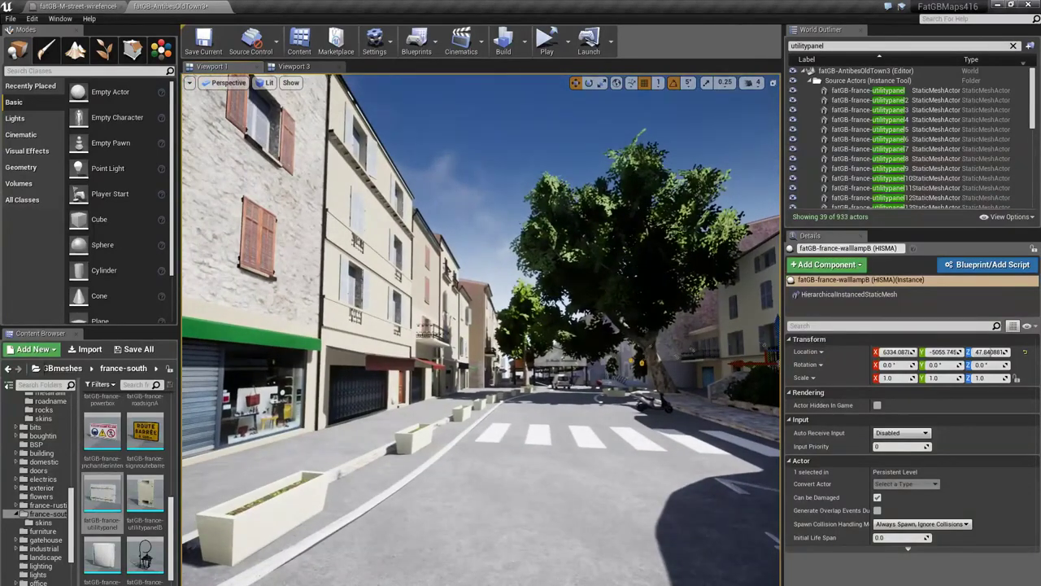